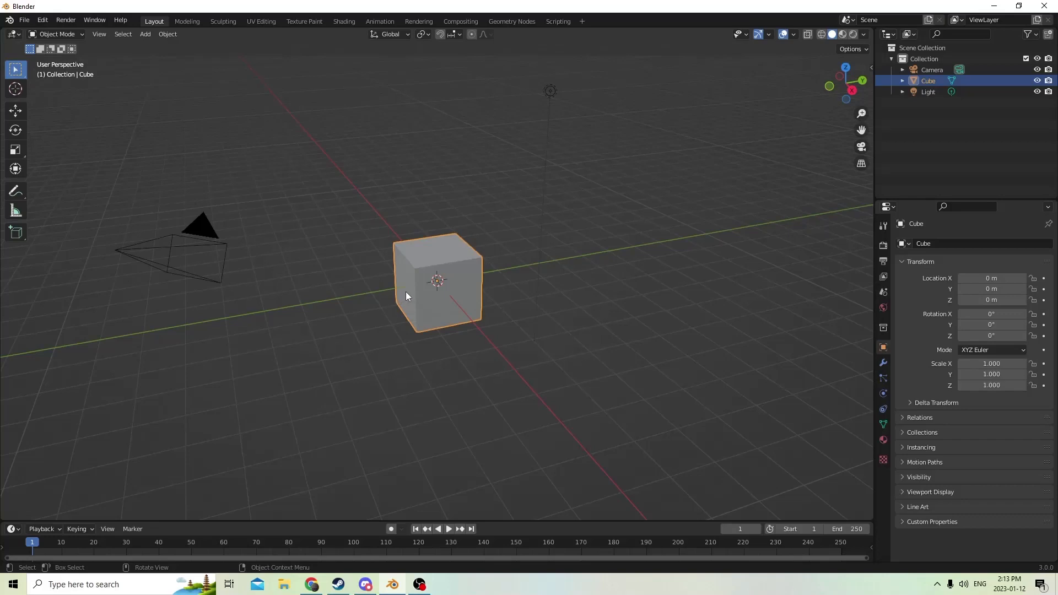
Delete the default camera and light from the scene, keeping the cube
middle_drag(411, 290, 369, 244)
shift+click(283, 227)
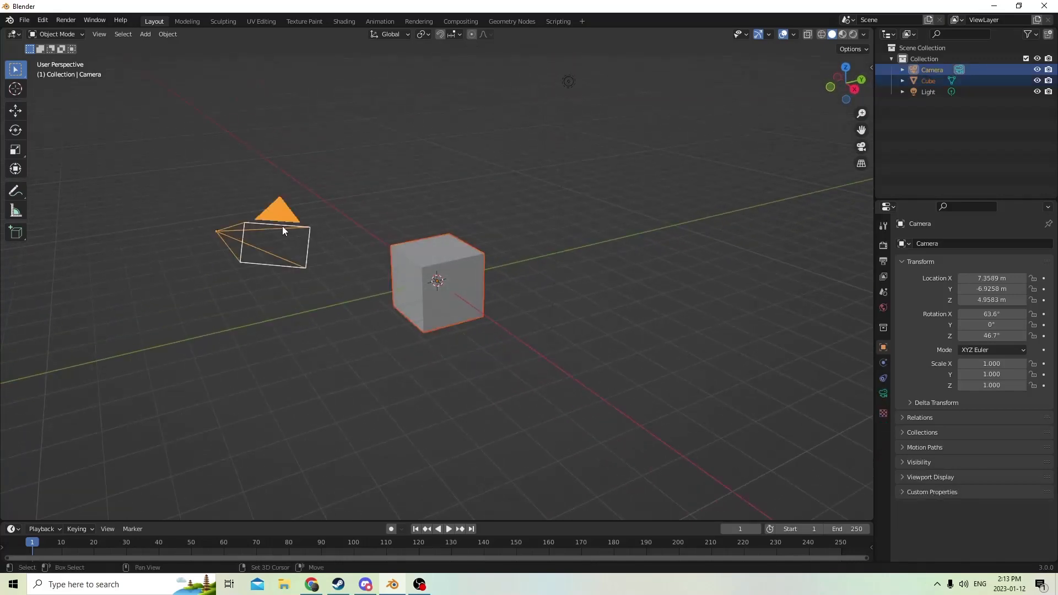
shift+click(557, 211)
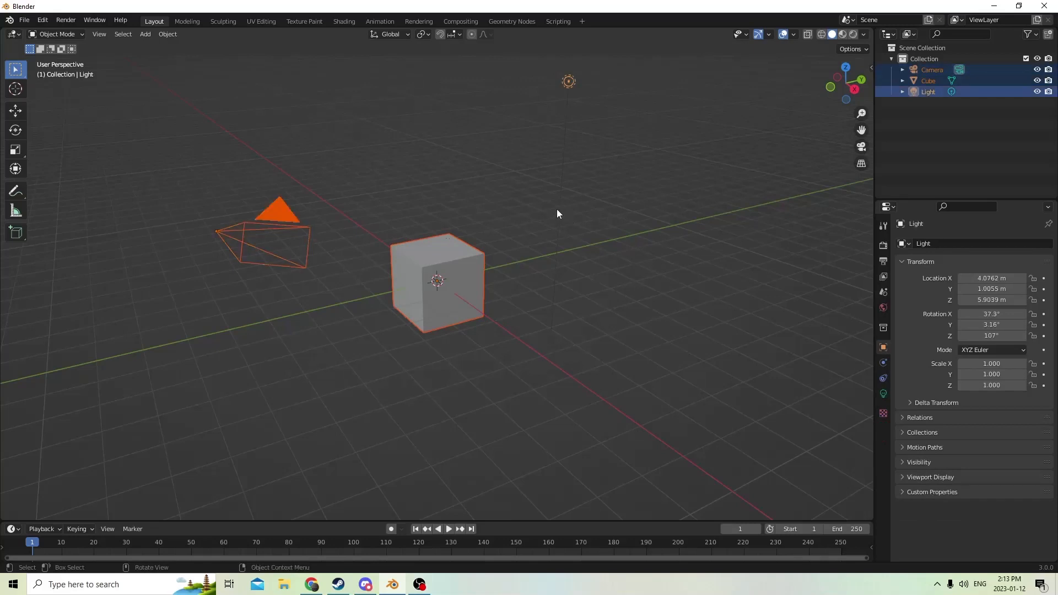
click(619, 266)
click(559, 206)
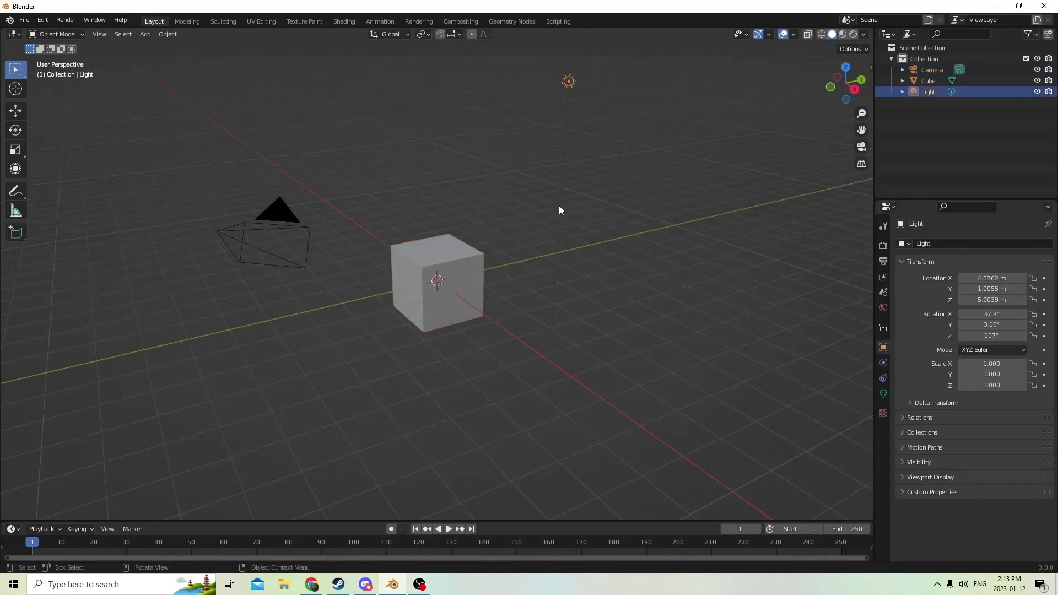
shift+click(295, 209)
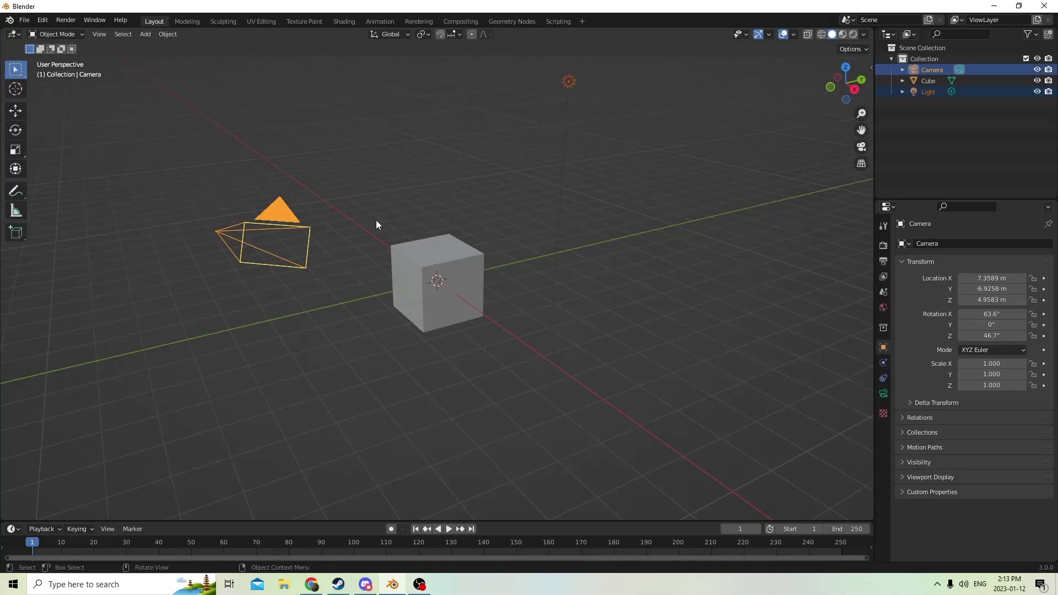
key(Delete)
Select the cube and set the transform orientation to Local
click(397, 279)
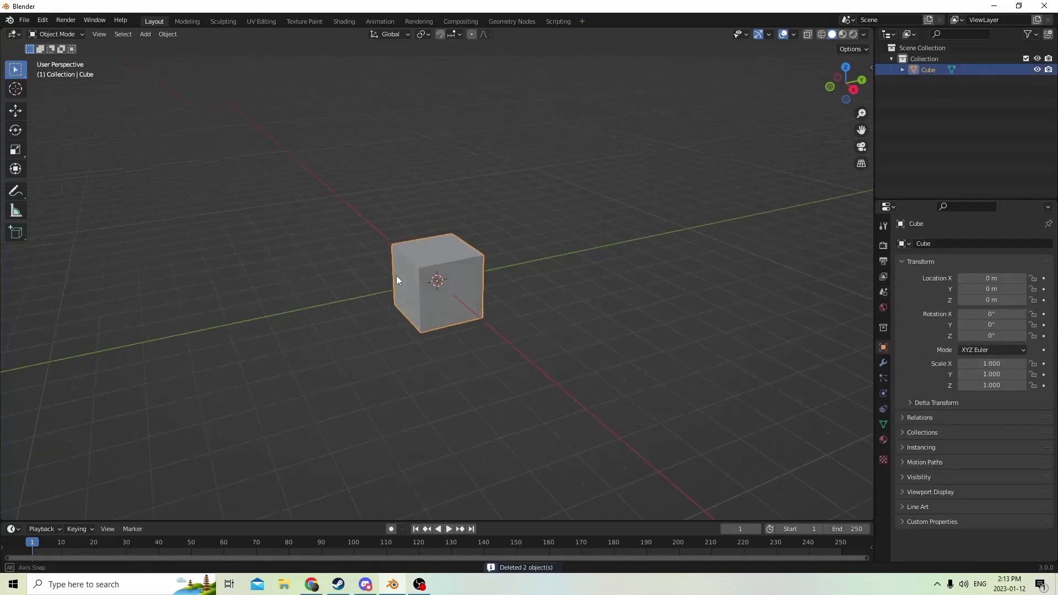
middle_drag(396, 276, 379, 239)
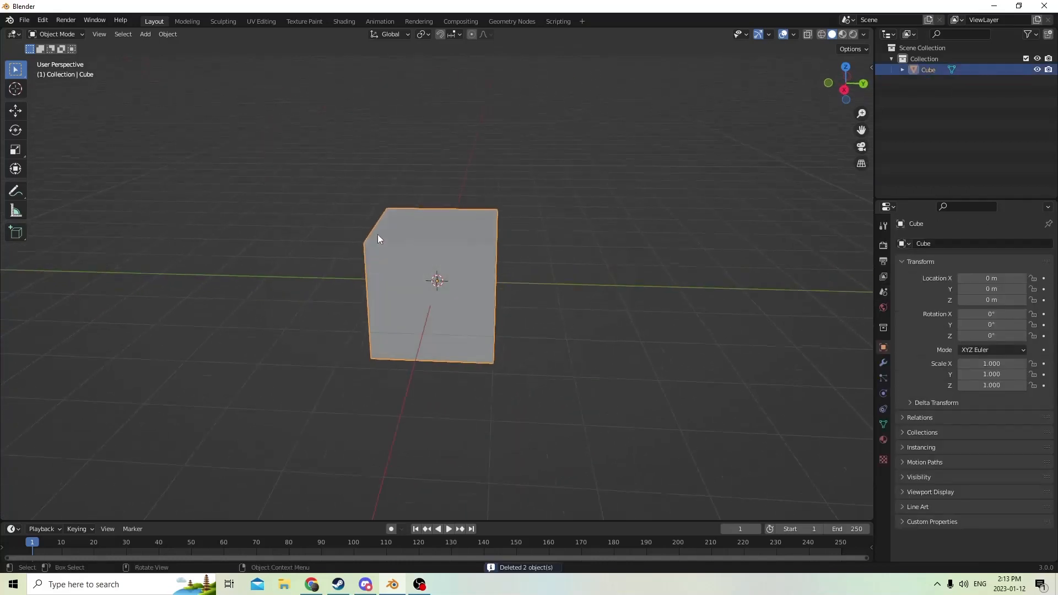
click(406, 35)
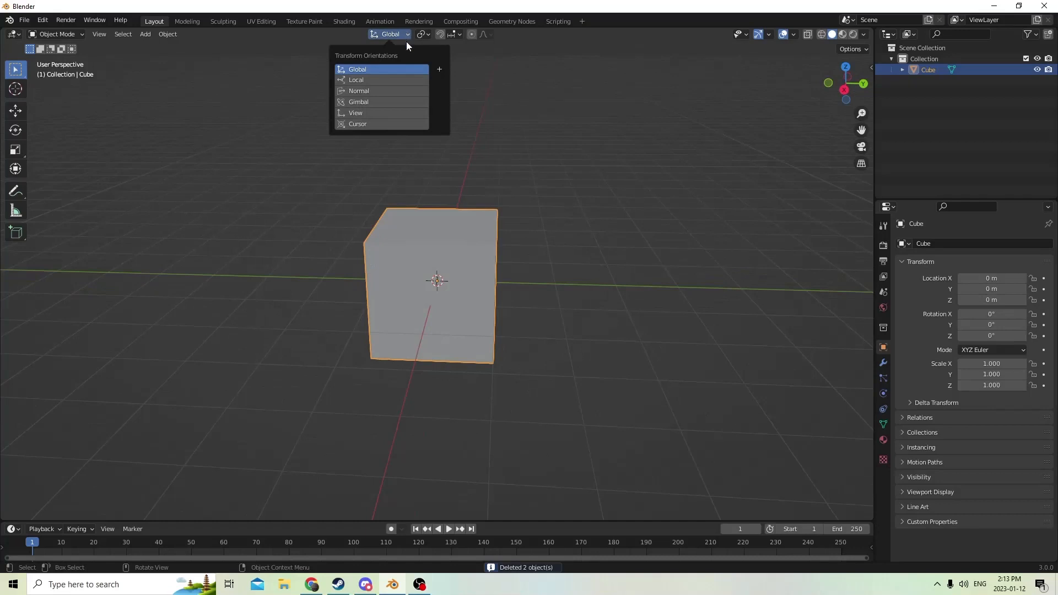
click(396, 82)
Reduce the viewport grid scale and set the scene's unit scale to 0.01
middle_drag(619, 137, 695, 90)
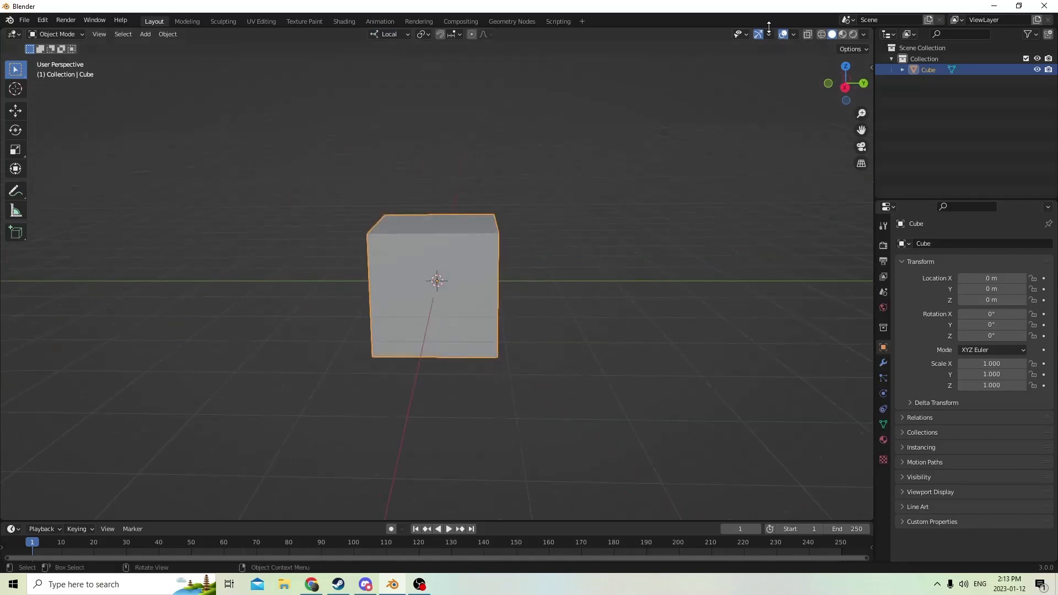
click(794, 34)
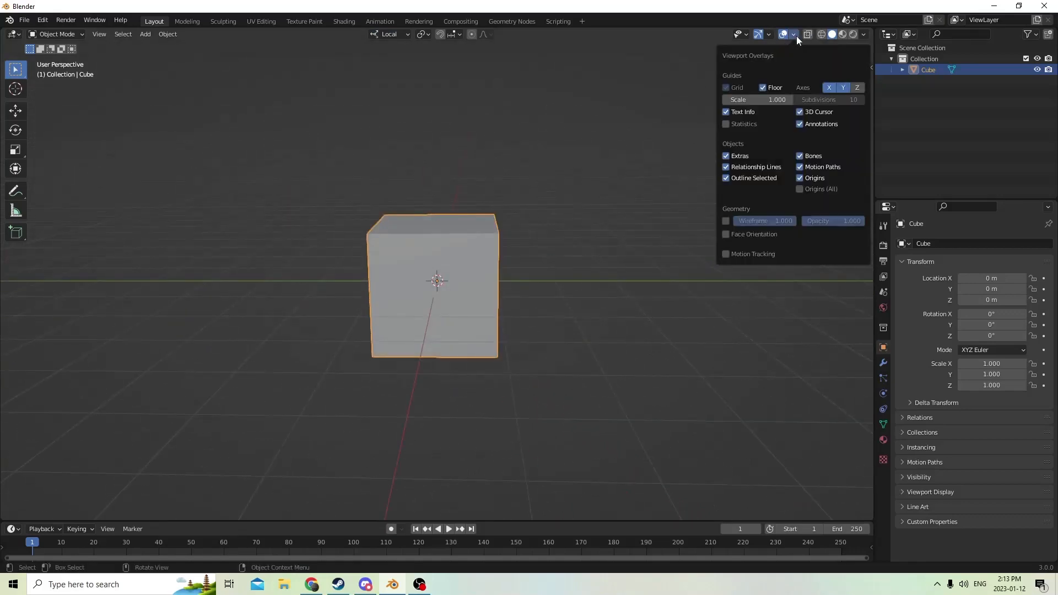
click(777, 99)
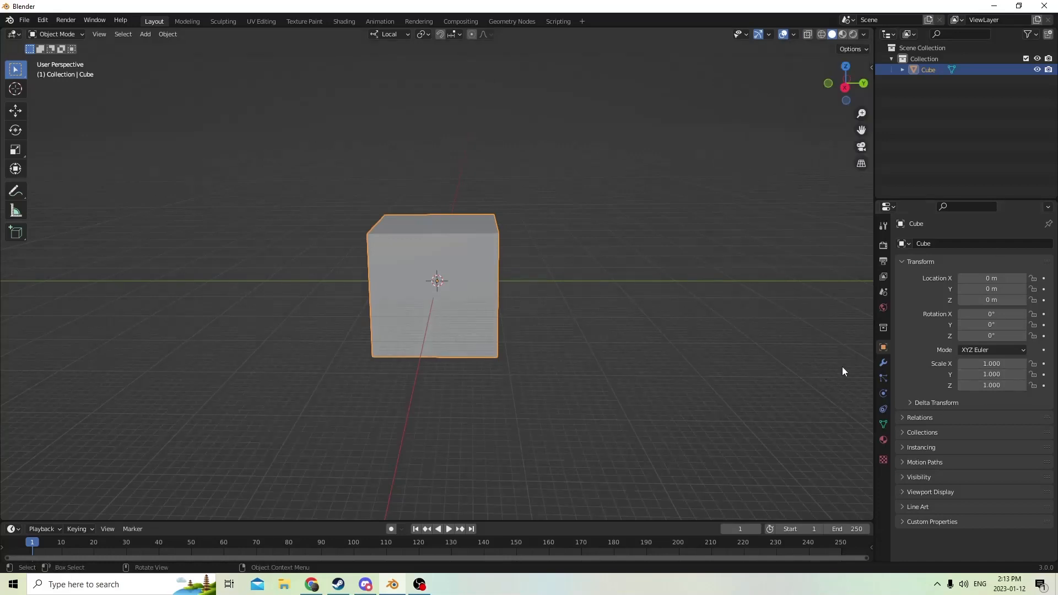
click(884, 293)
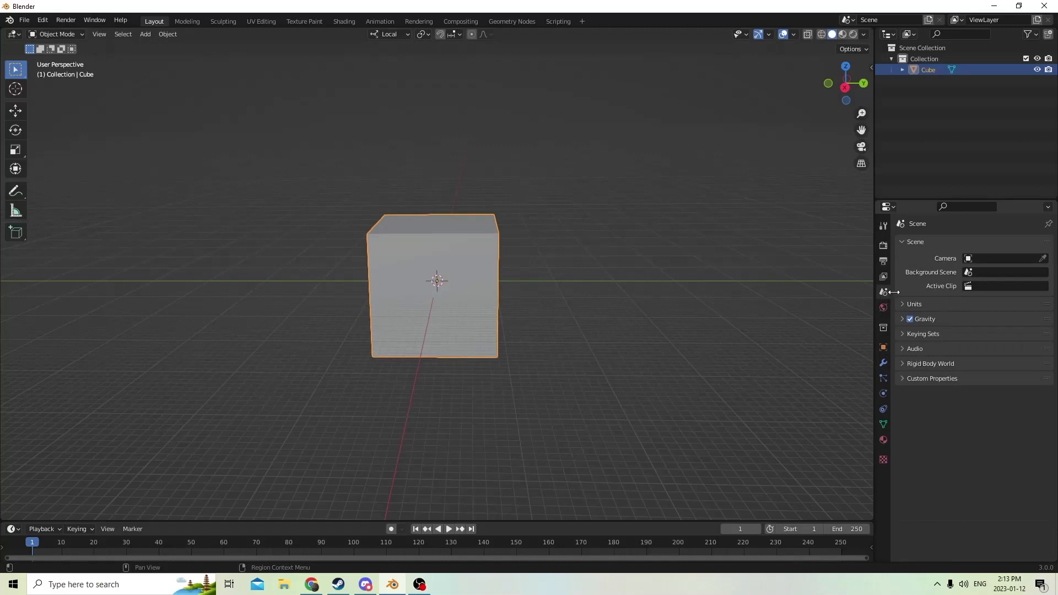
click(923, 302)
click(1021, 335)
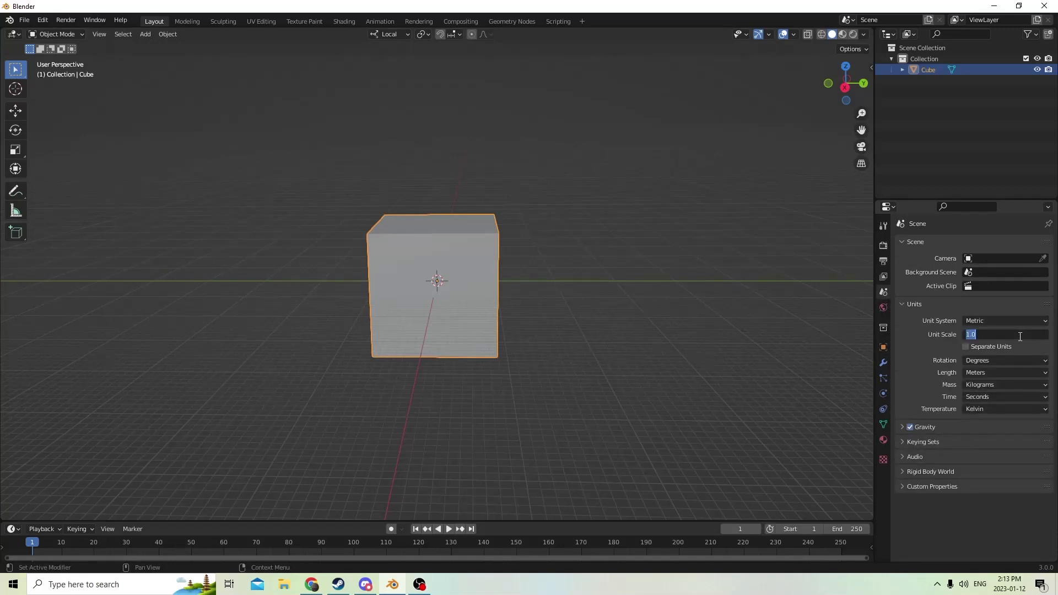
text(.01)
key(Return)
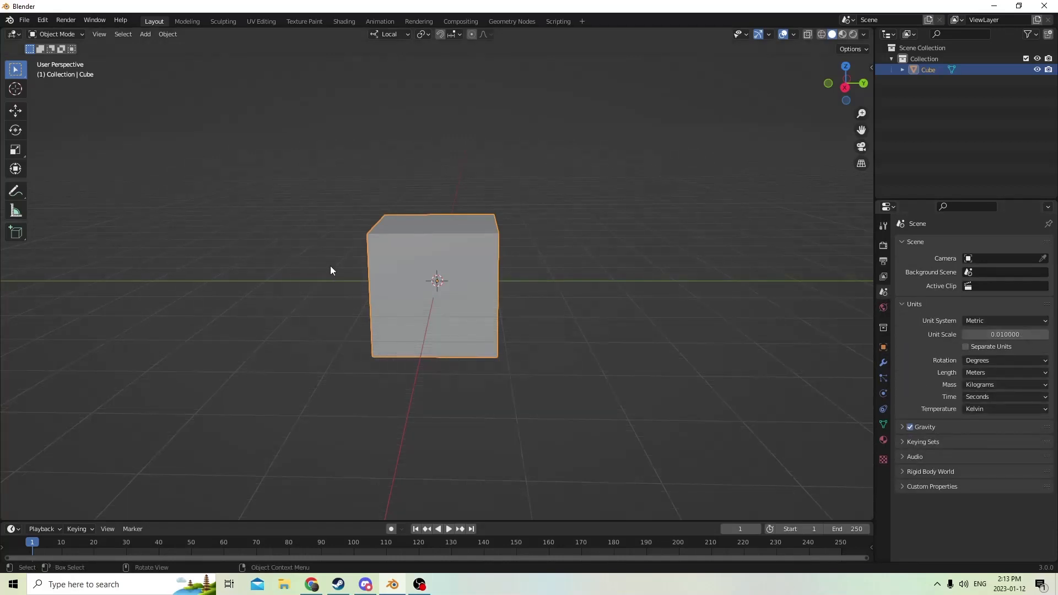
Delete the default cube and add a mesh cylinder at the origin in its place
middle_drag(330, 267, 544, 240)
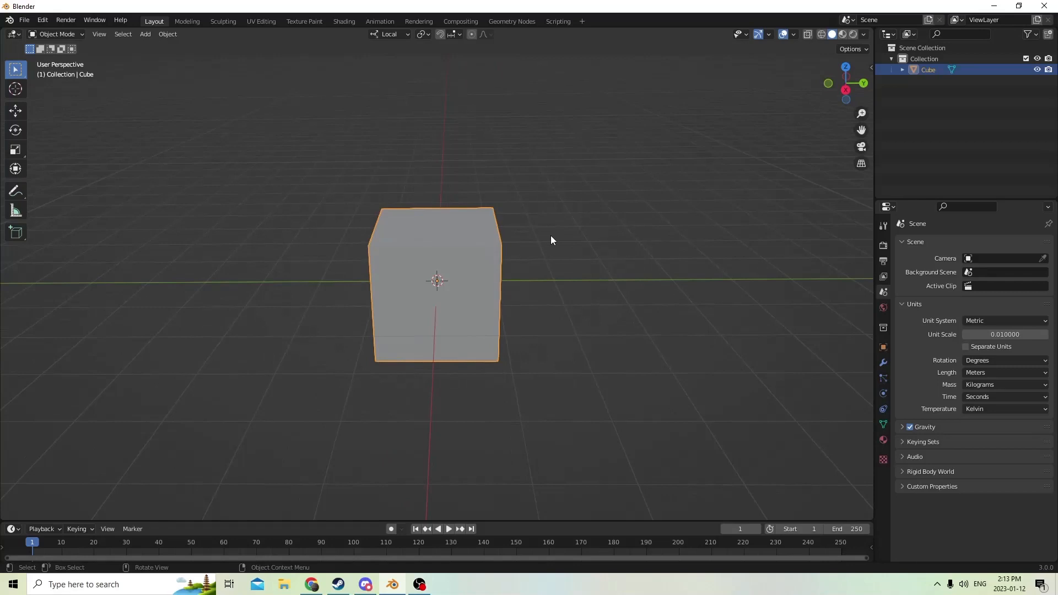
middle_drag(517, 243, 504, 213)
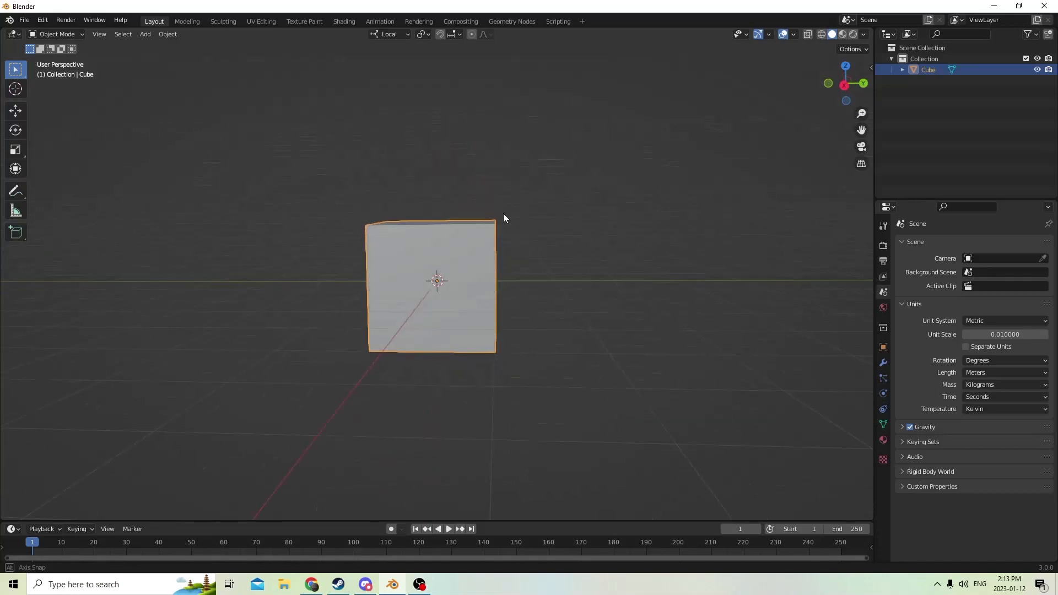
click(16, 111)
middle_drag(165, 127, 245, 160)
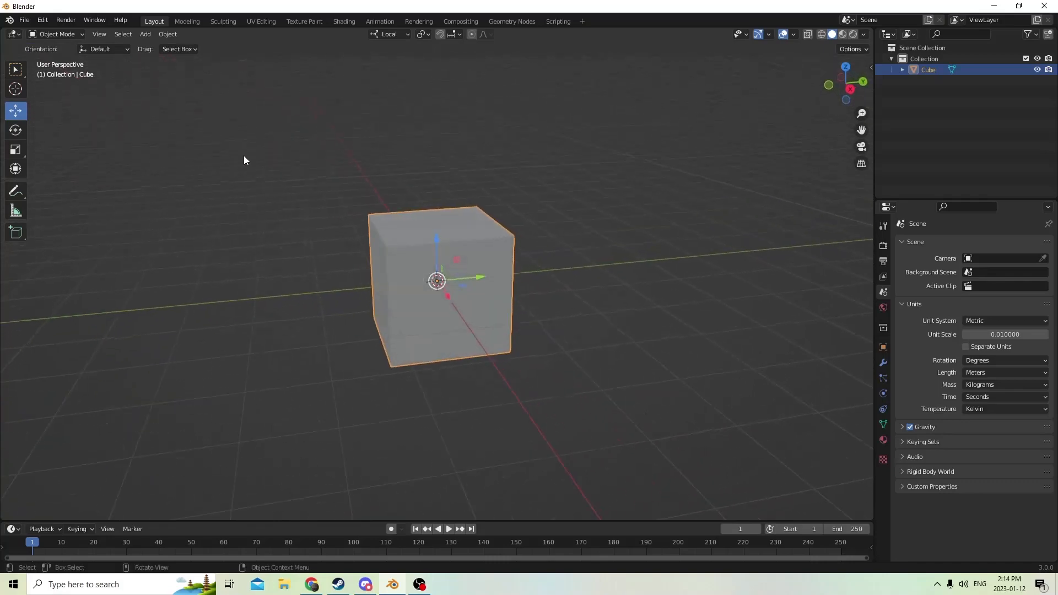
key(Delete)
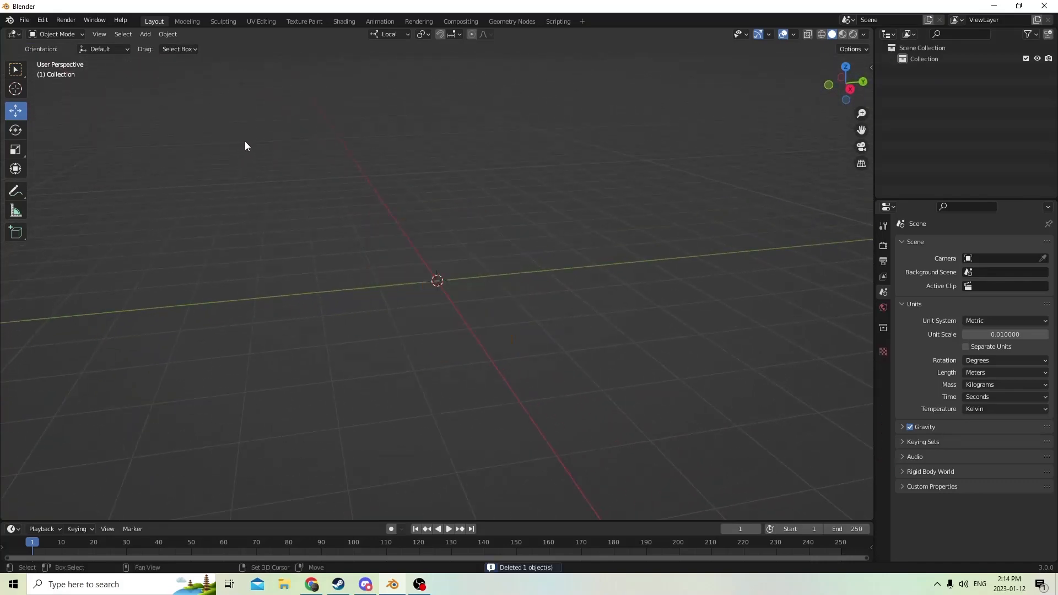
key(shift+a)
mouse_move(244, 143)
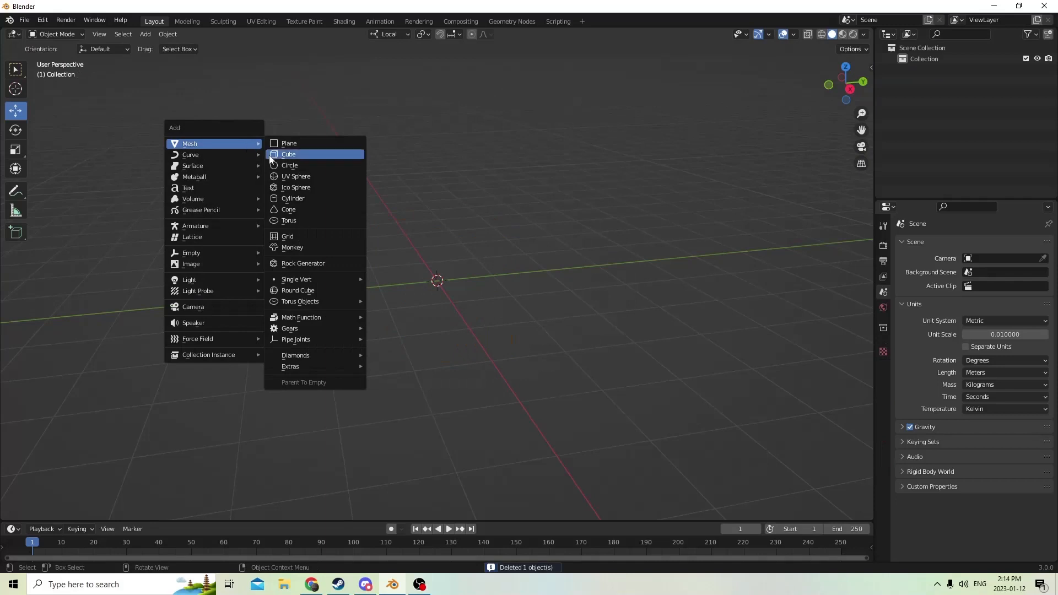
click(286, 198)
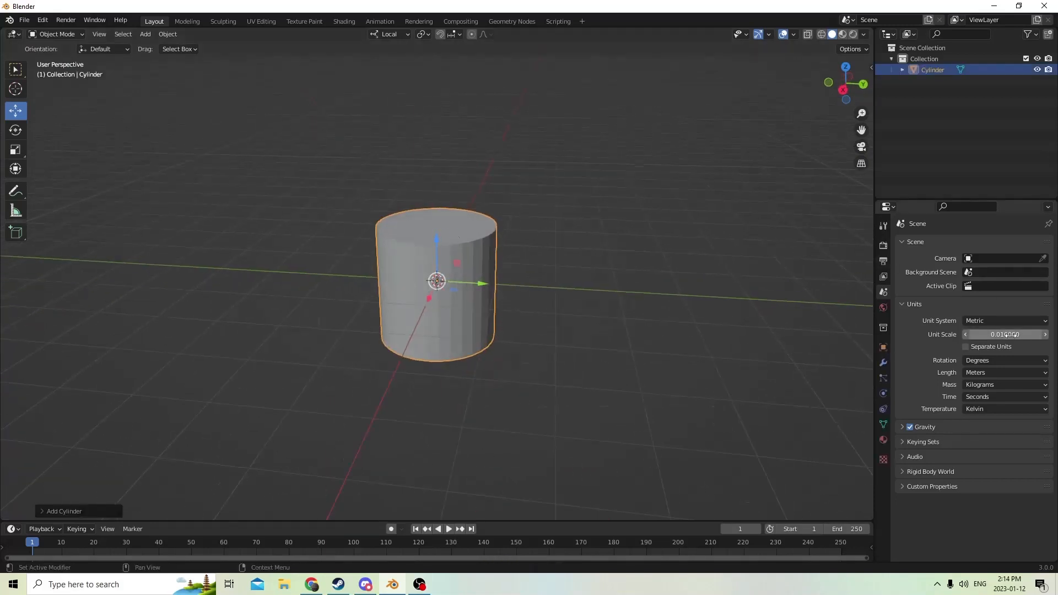
Rotate the cylinder 90° about Y so that it lies on its side
middle_drag(607, 264, 839, 362)
click(883, 348)
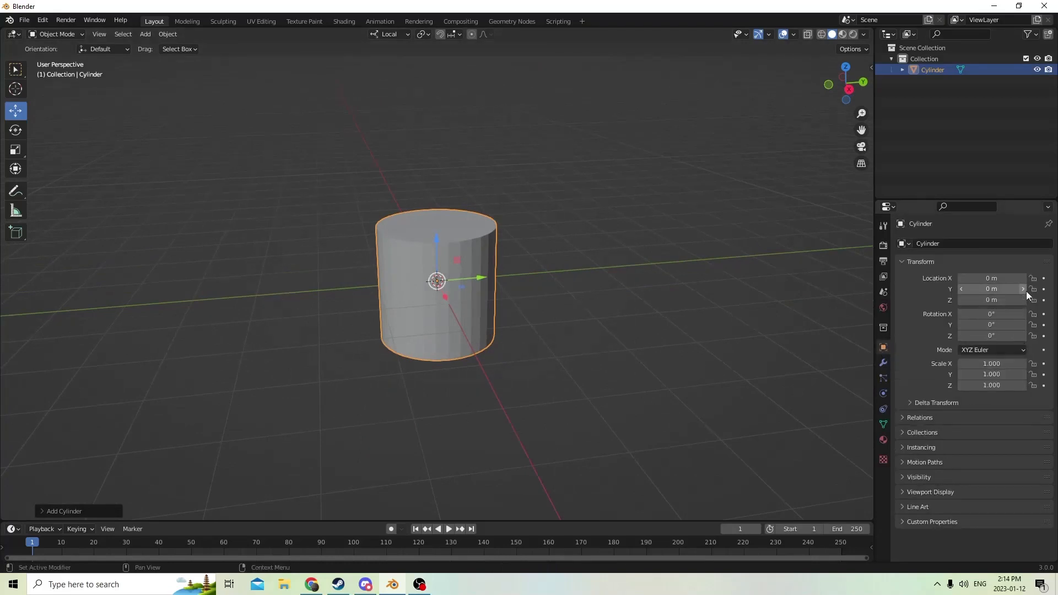
click(995, 325)
text(90)
key(Return)
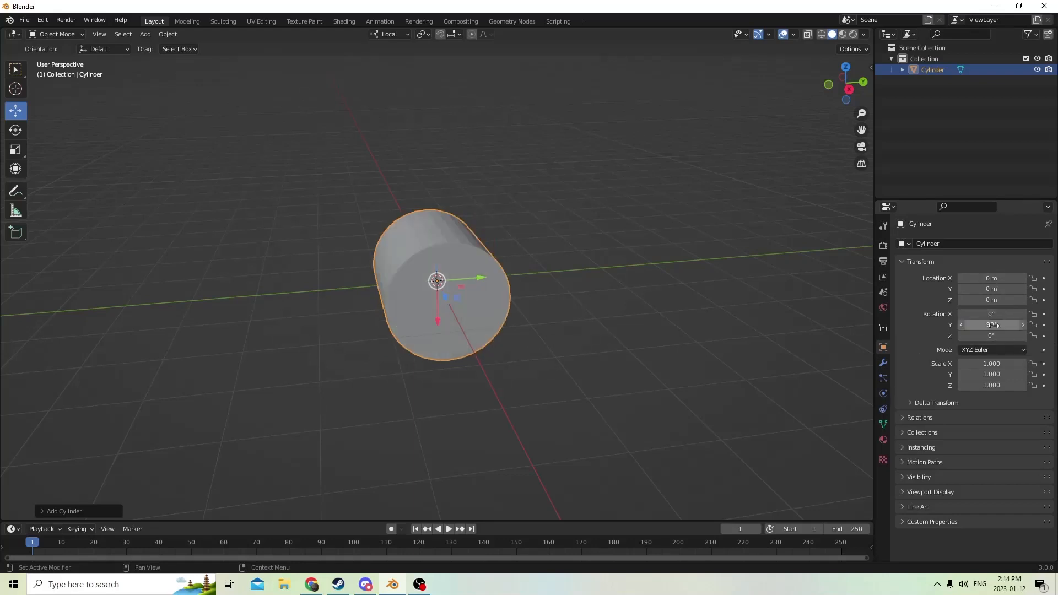
Flatten the cylinder along its local Z axis to a scale of about 0.335 to form a wheel
middle_drag(525, 237, 347, 226)
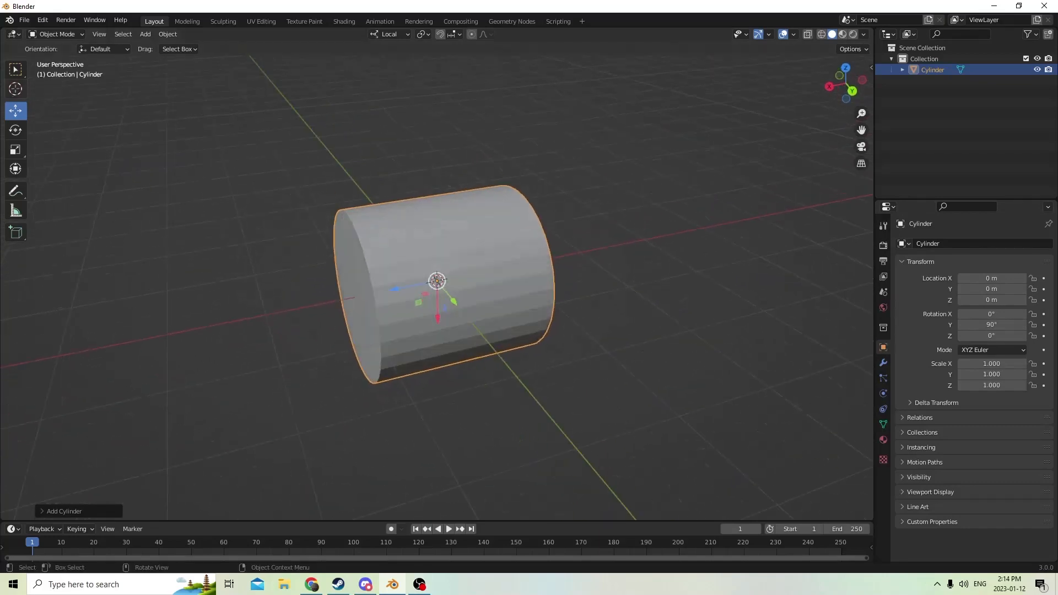
click(15, 149)
middle_drag(444, 205, 435, 204)
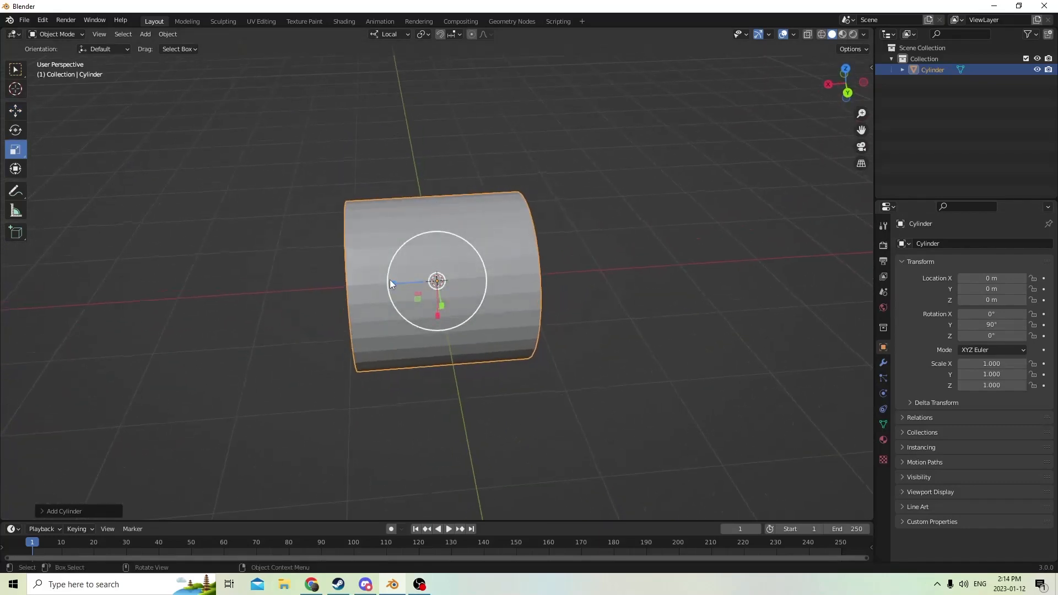
drag(394, 284, 425, 283)
middle_drag(426, 282, 511, 224)
Duplicate the flattened cylinder in place and scale the copy uniformly to about 0.65 of the original
key(shift+d)
key(Escape)
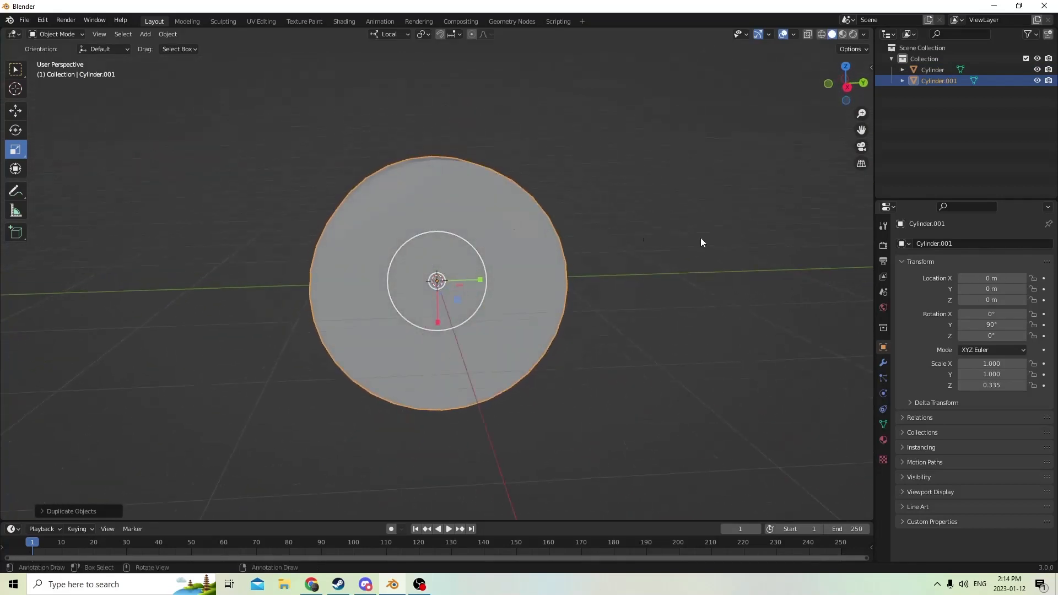
key(s)
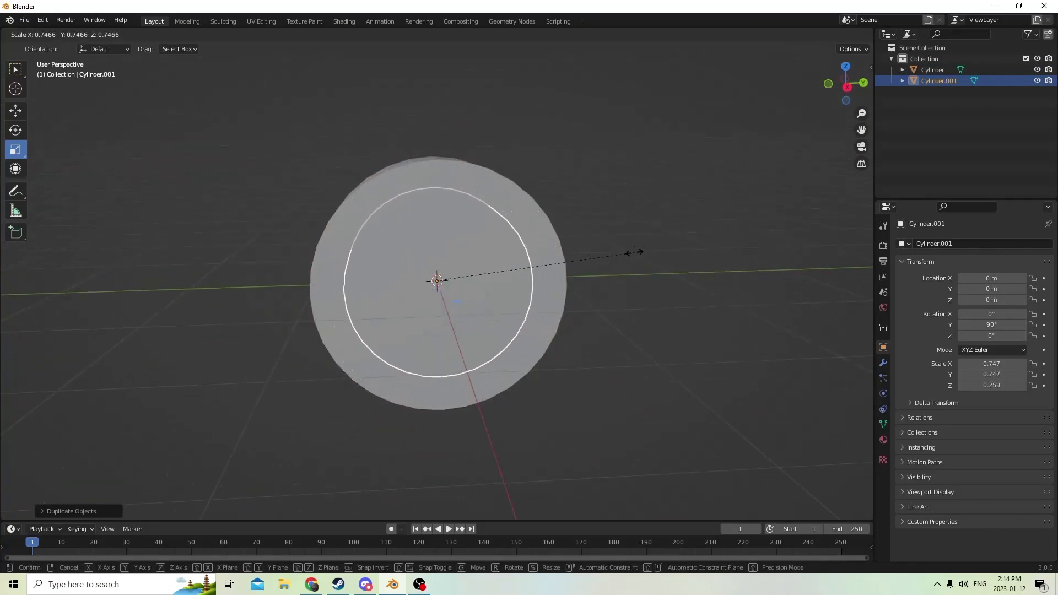
click(610, 262)
middle_drag(610, 262, 566, 272)
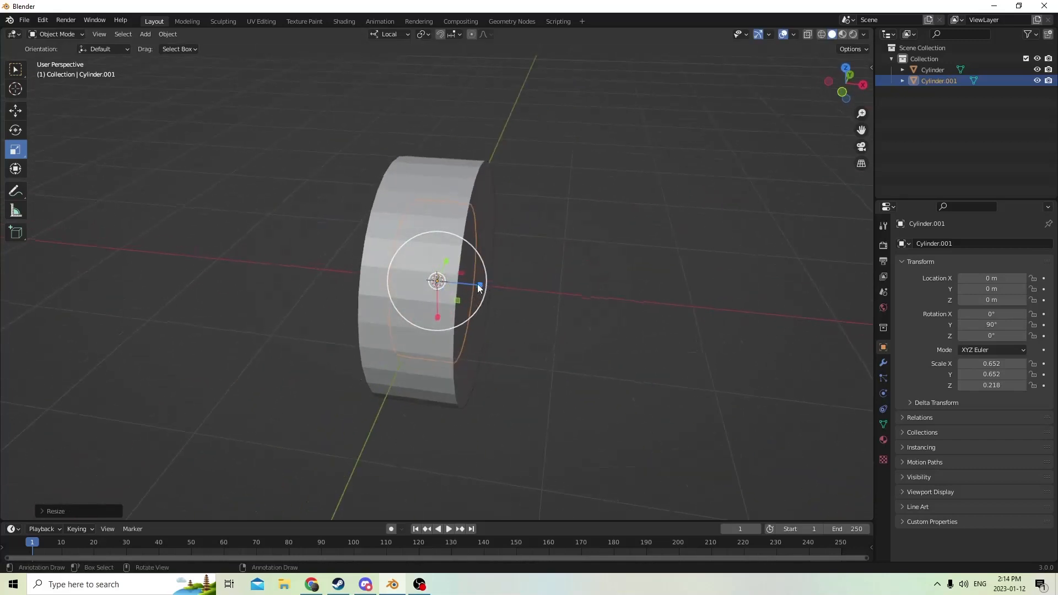
Lengthen the inner cylinder along its axis past both wheel faces and shrink it uniformly to about 0.577 × 0.577 × 0.516 scale
drag(478, 285, 551, 294)
middle_drag(524, 285, 434, 254)
key(s)
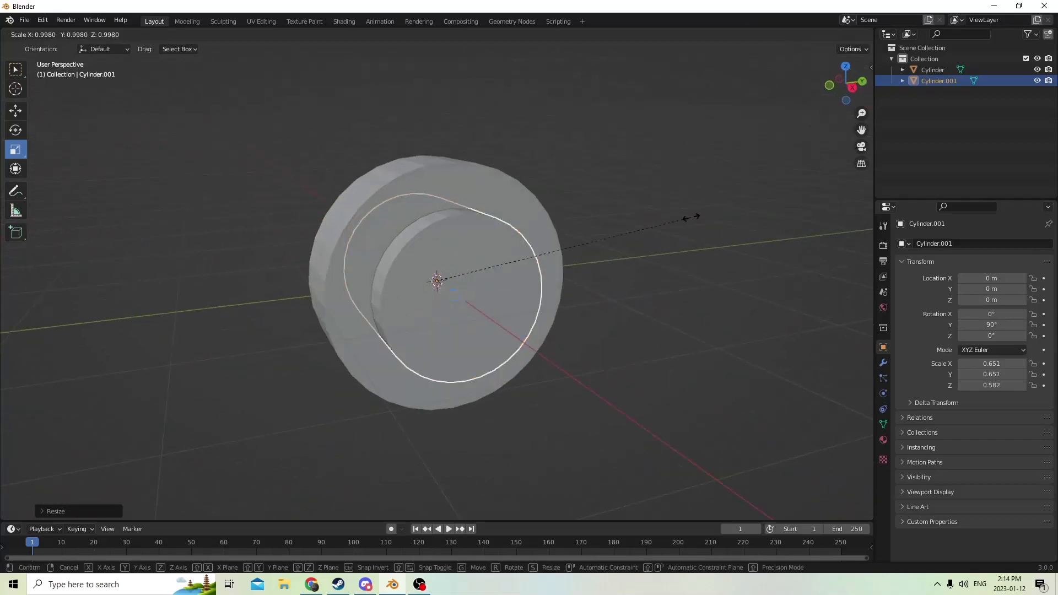
click(661, 224)
middle_drag(592, 203, 696, 213)
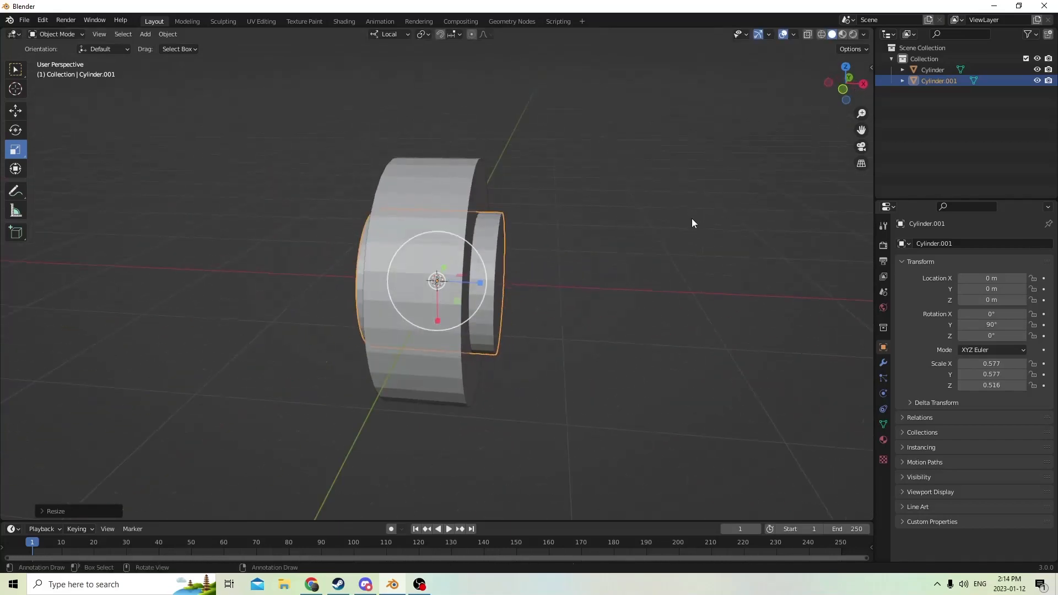
middle_drag(642, 213, 542, 207)
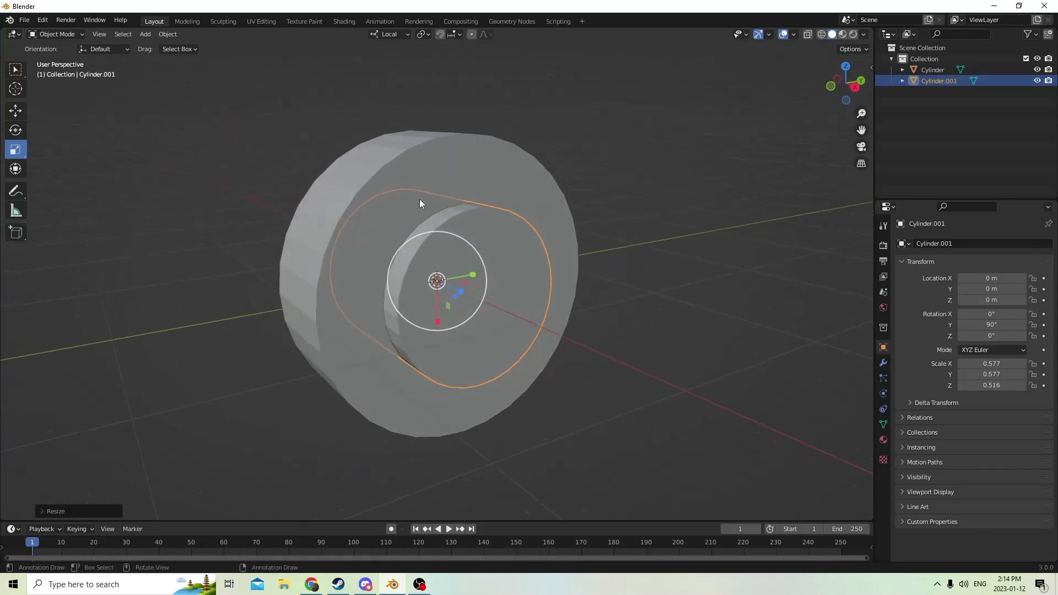
key(Tab)
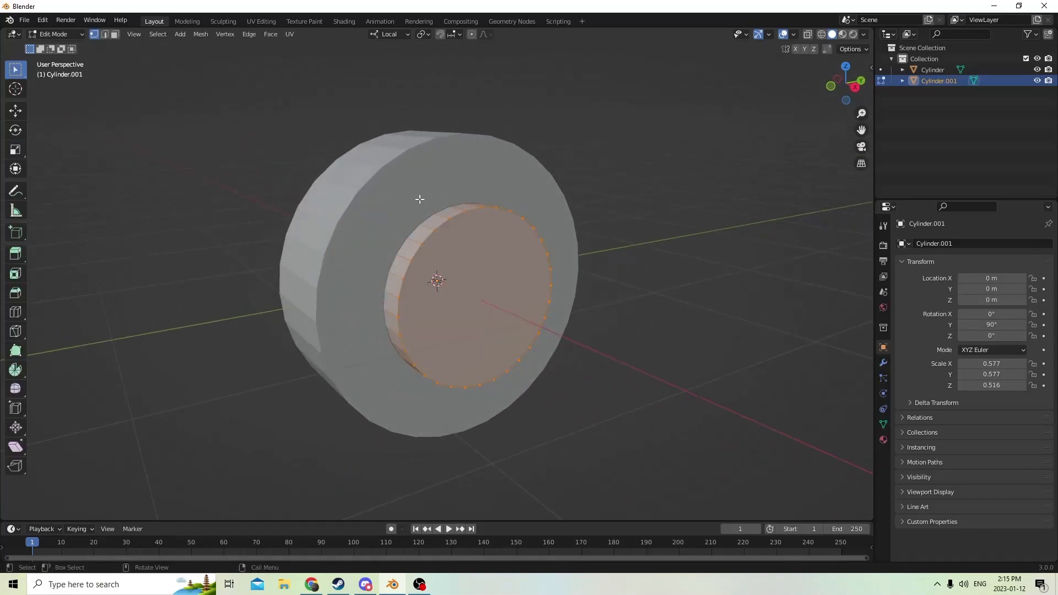
middle_drag(419, 199, 432, 212)
key(Tab)
Open the larger outer cylinder in Edit Mode and switch to edge selection
click(413, 201)
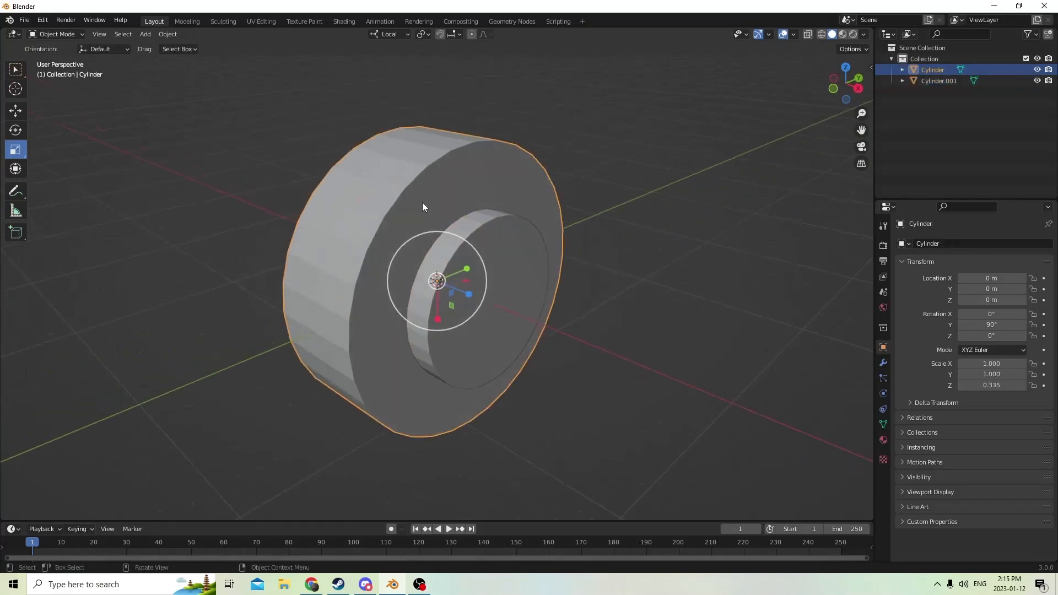
key(Tab)
middle_drag(428, 202, 463, 194)
click(418, 174)
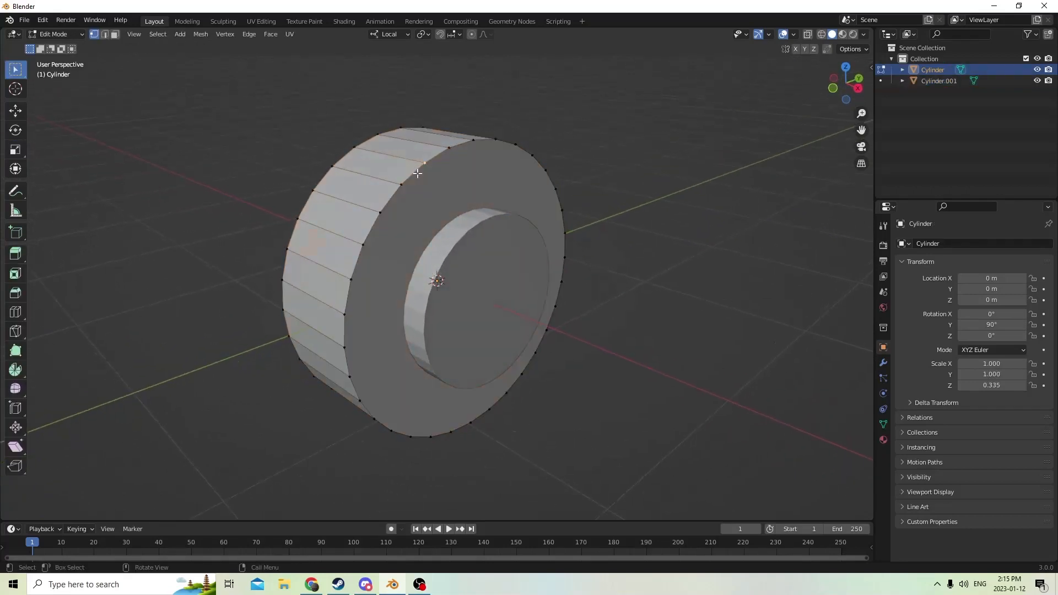
click(105, 35)
Select the complete circular edge loop around one rim of the outer cylinder
middle_drag(415, 175, 461, 454)
ctrl+click(522, 153)
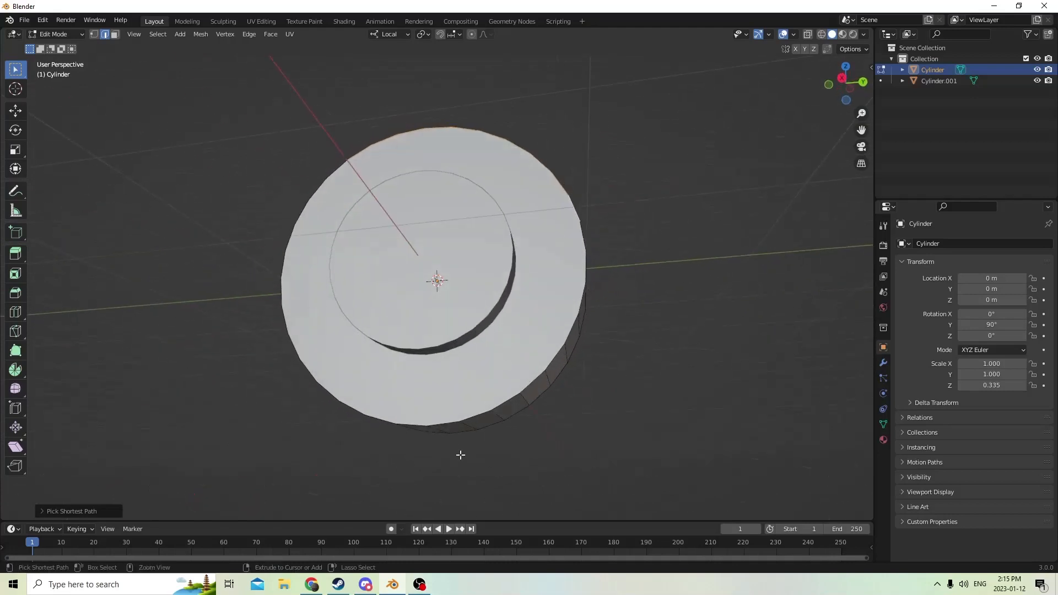
middle_drag(431, 394, 479, 374)
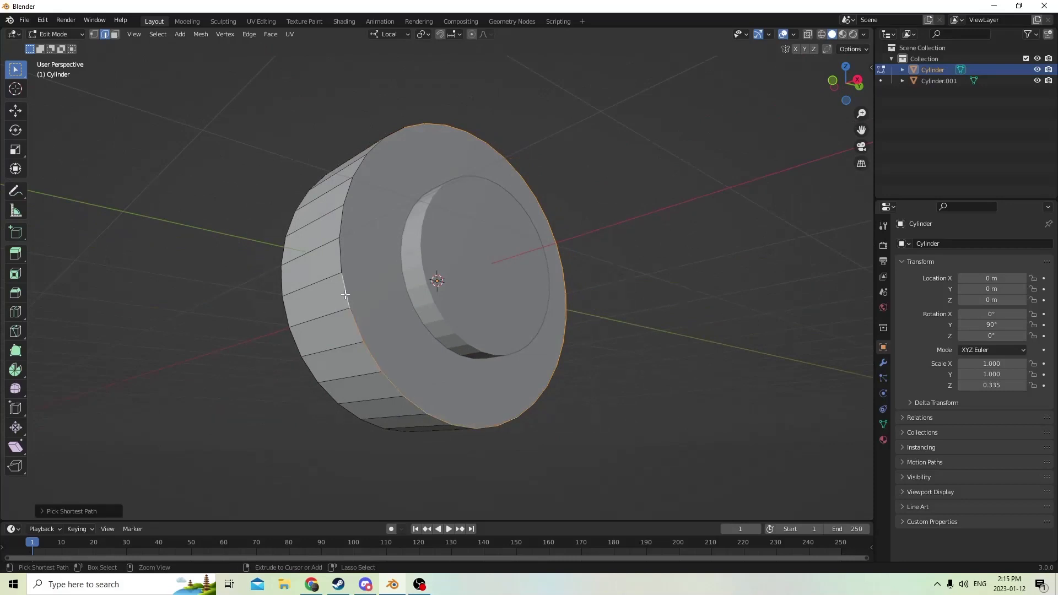
middle_drag(358, 171, 497, 198)
click(406, 195)
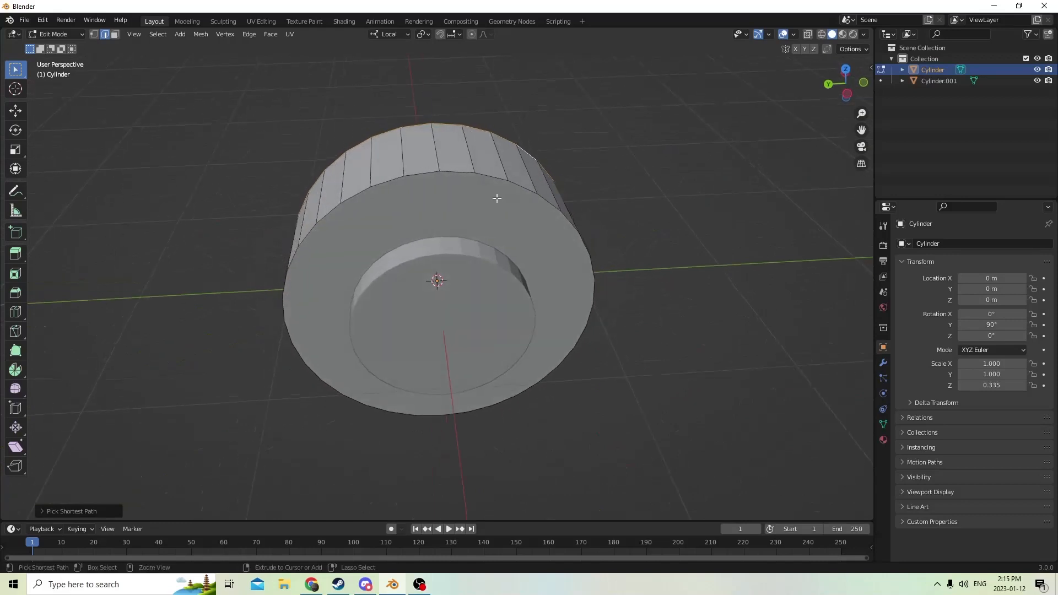
ctrl+click(549, 204)
Add the opposite rim's full circular edge loop to the selection on the outer cylinder
shift+click(473, 160)
middle_drag(469, 150, 437, 137)
ctrl+click(535, 206)
middle_drag(535, 206, 499, 178)
scroll(524, 232, down, 4)
middle_drag(520, 232, 499, 241)
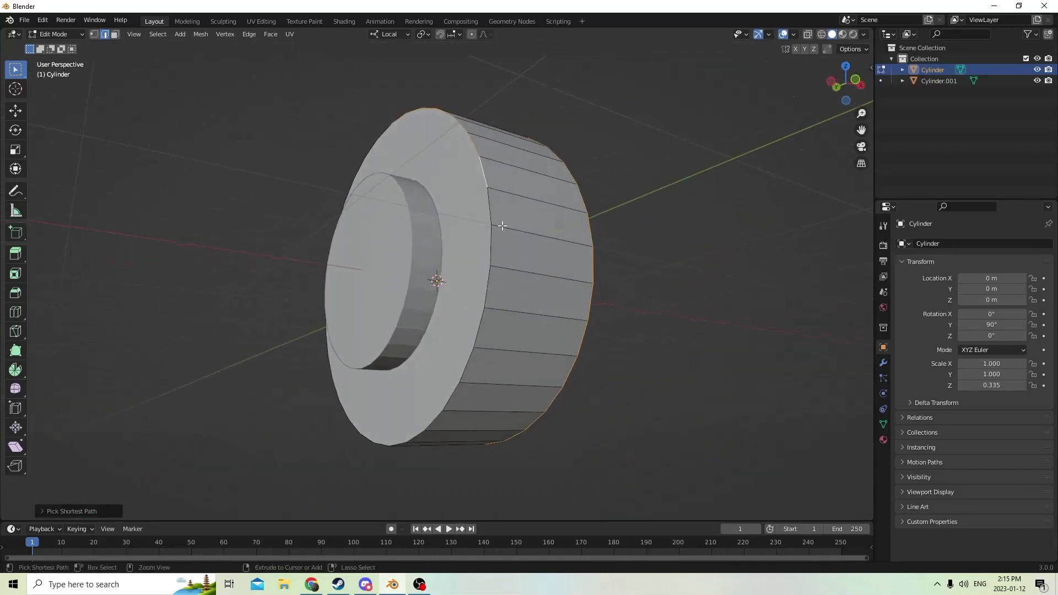
ctrl+click(478, 304)
middle_drag(449, 394, 415, 440)
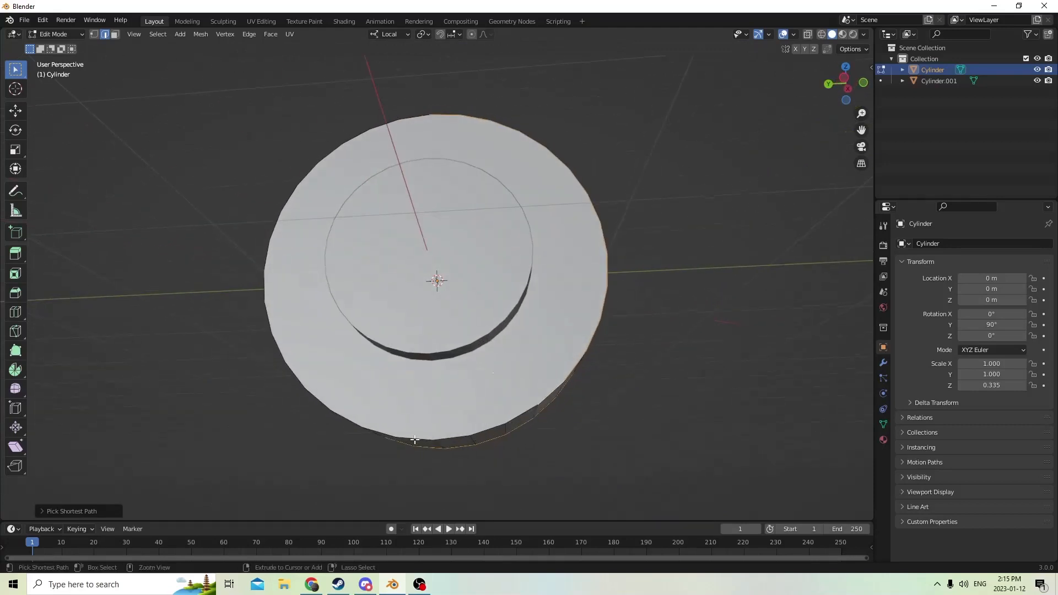
ctrl+click(416, 439)
middle_drag(287, 357, 372, 327)
middle_drag(383, 243, 596, 148)
ctrl+click(422, 151)
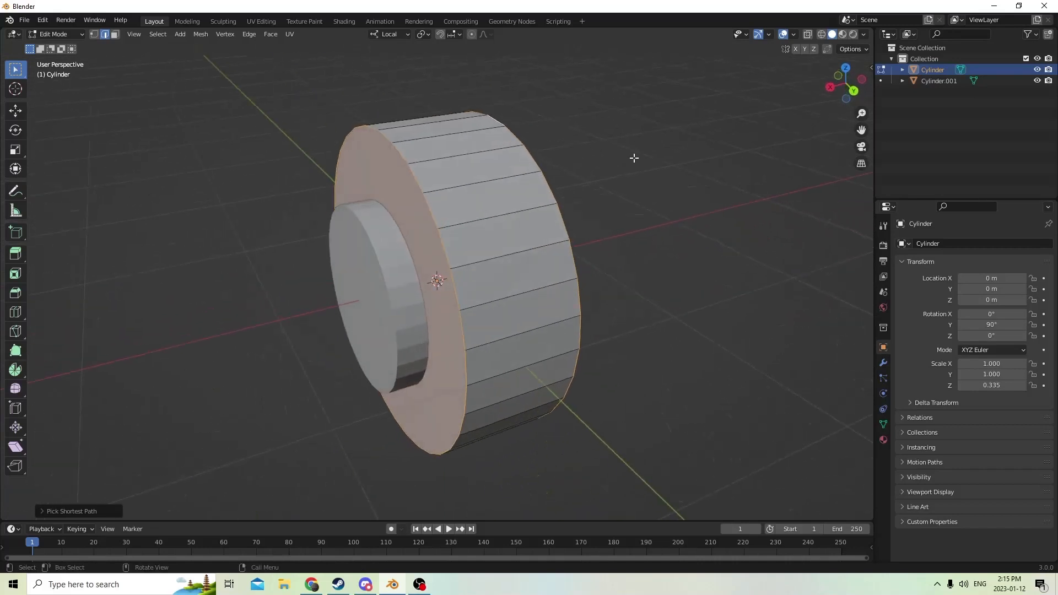
Bevel both rim edge loops about 0.00163 m wide and raise the bevel to 8 segments
key(ctrl+b)
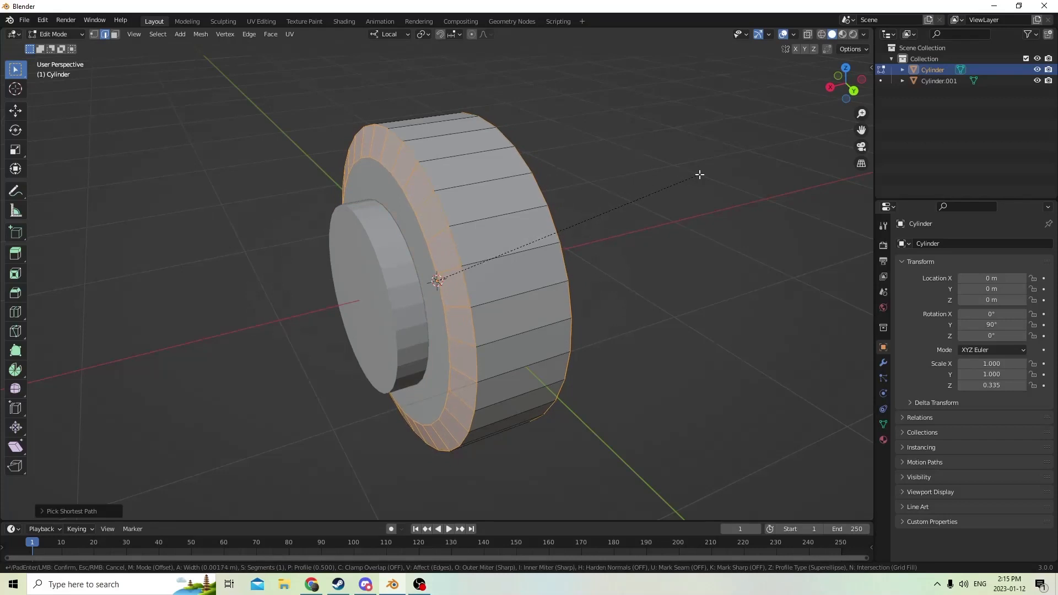
click(699, 175)
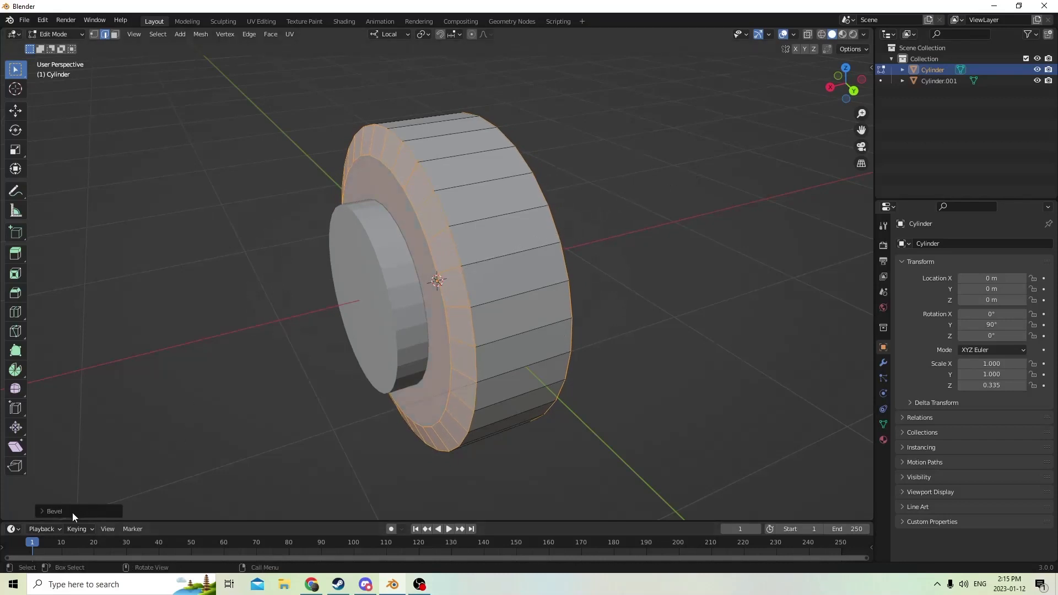
click(72, 512)
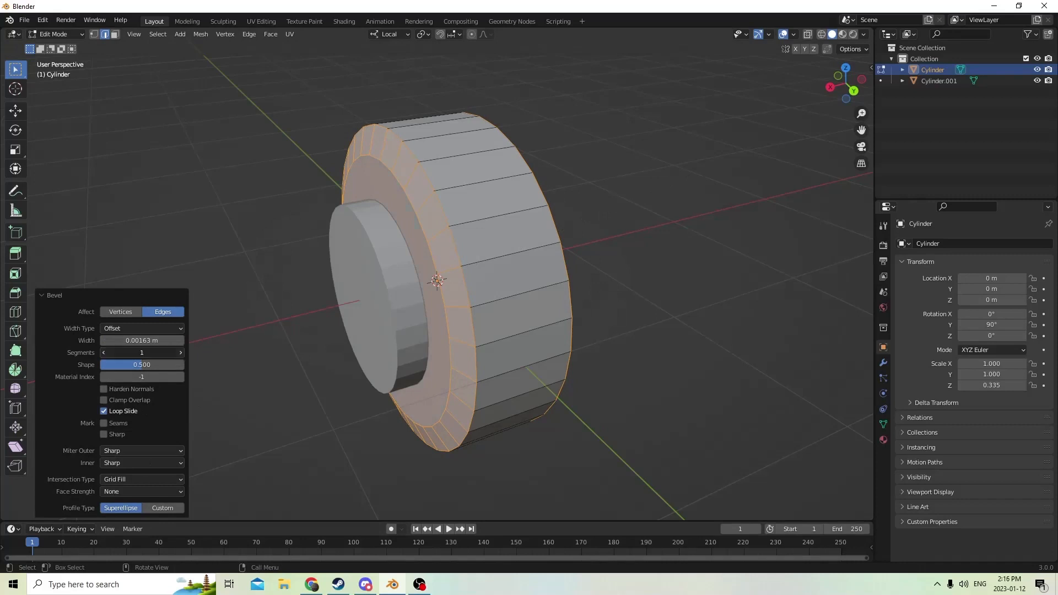
drag(182, 353, 204, 353)
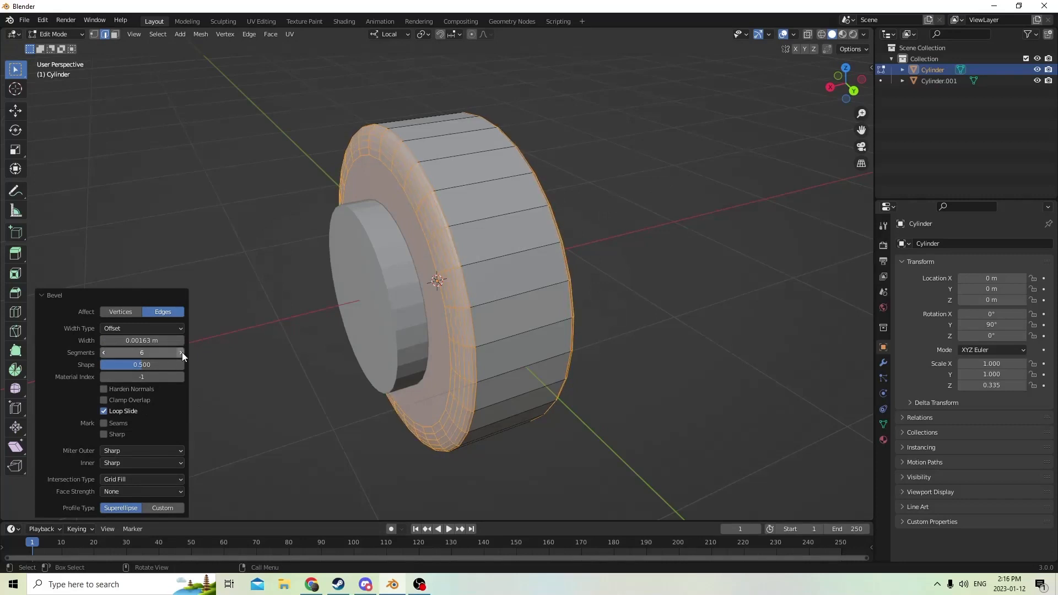
click(182, 352)
click(182, 353)
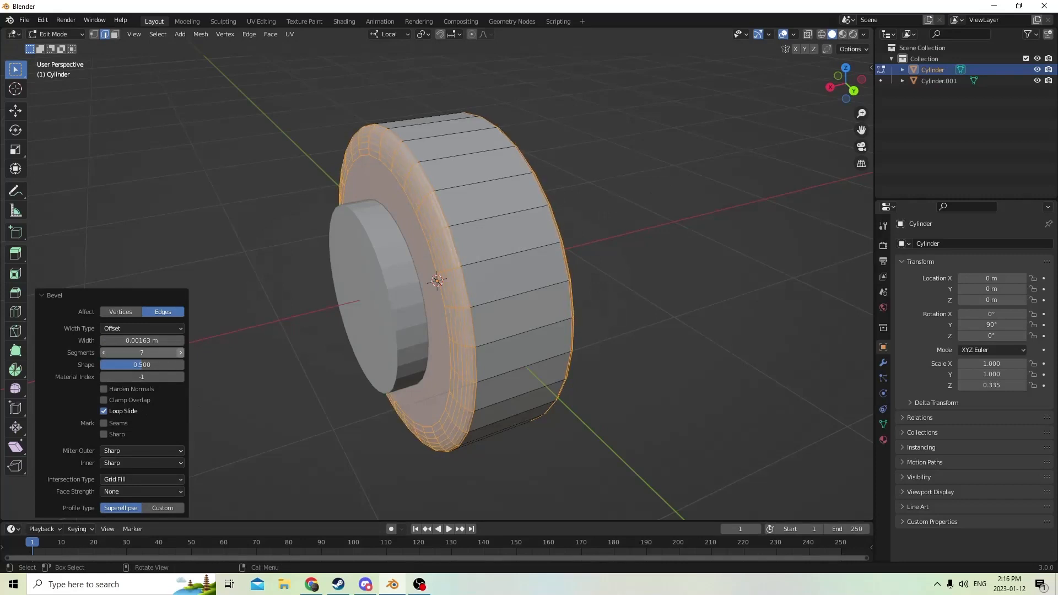
Replace the rim bevel with a wider one of about 0.00275 m and 8 segments, and return to Object Mode
click(48, 22)
click(61, 33)
middle_drag(213, 111, 316, 144)
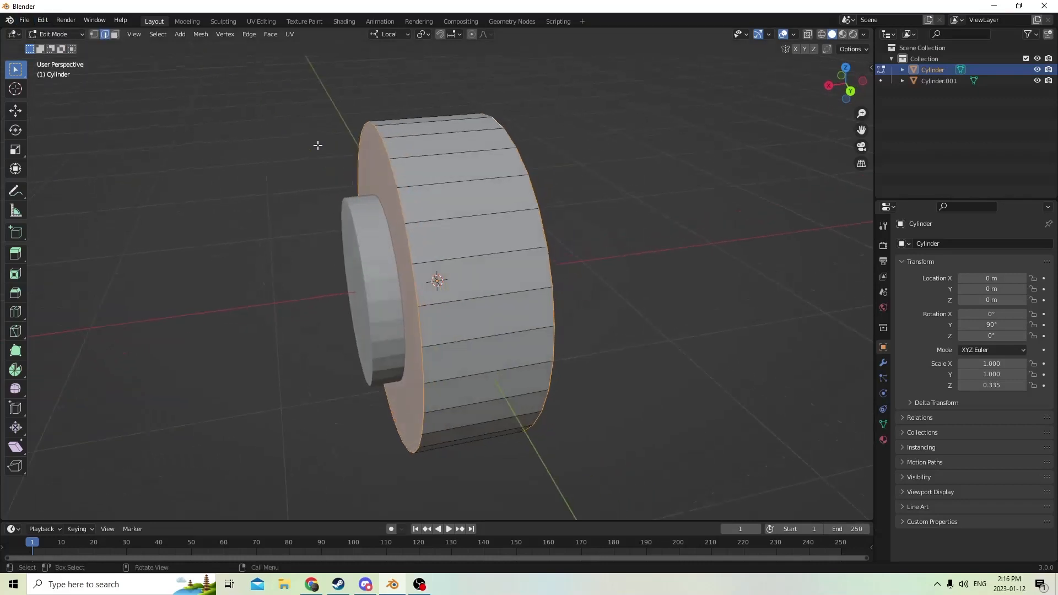
key(ctrl+b)
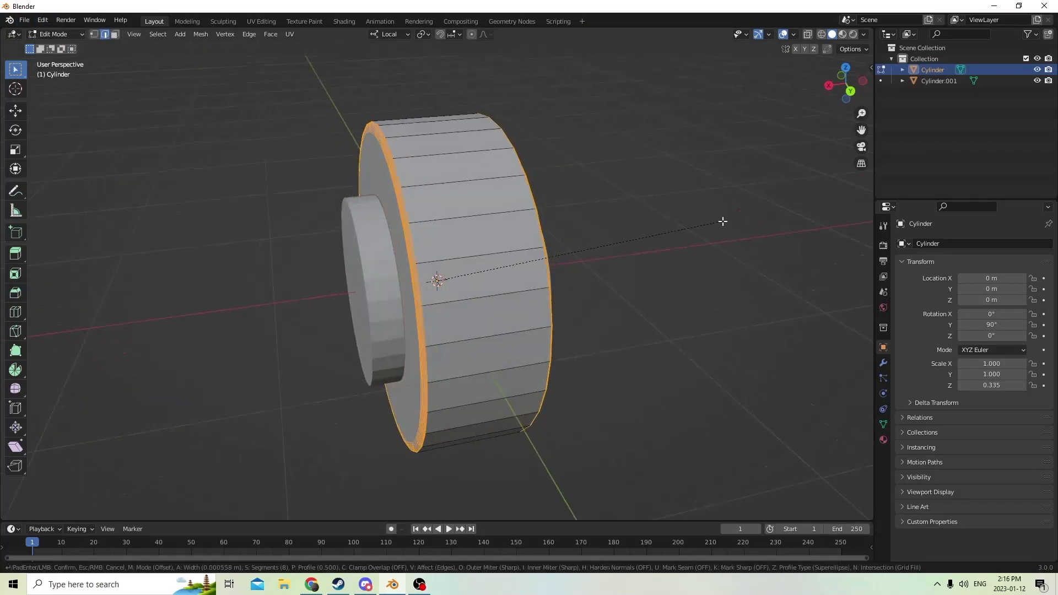
click(747, 222)
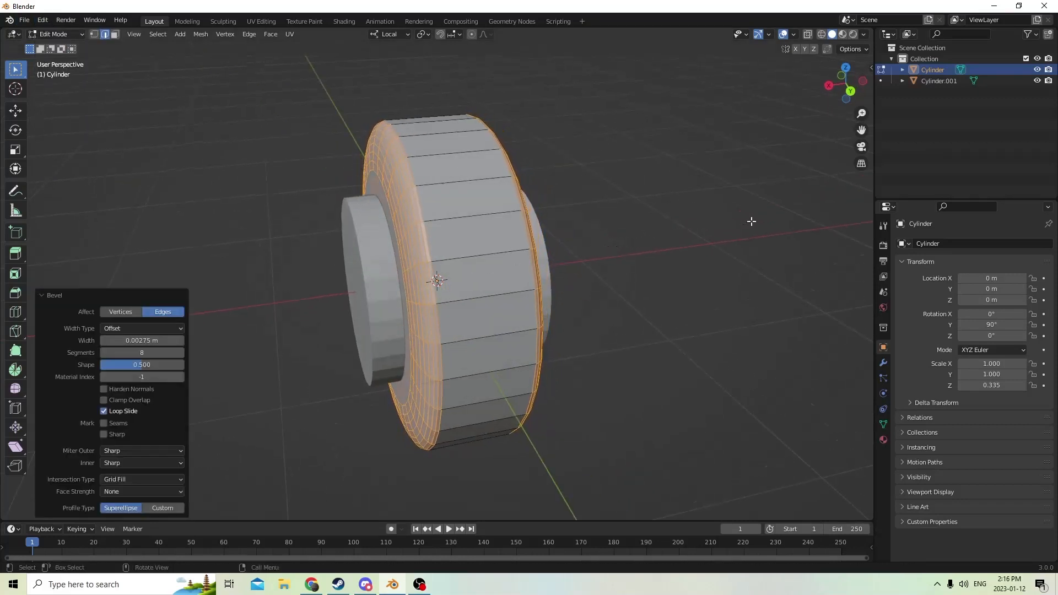
middle_drag(747, 222, 588, 217)
key(Tab)
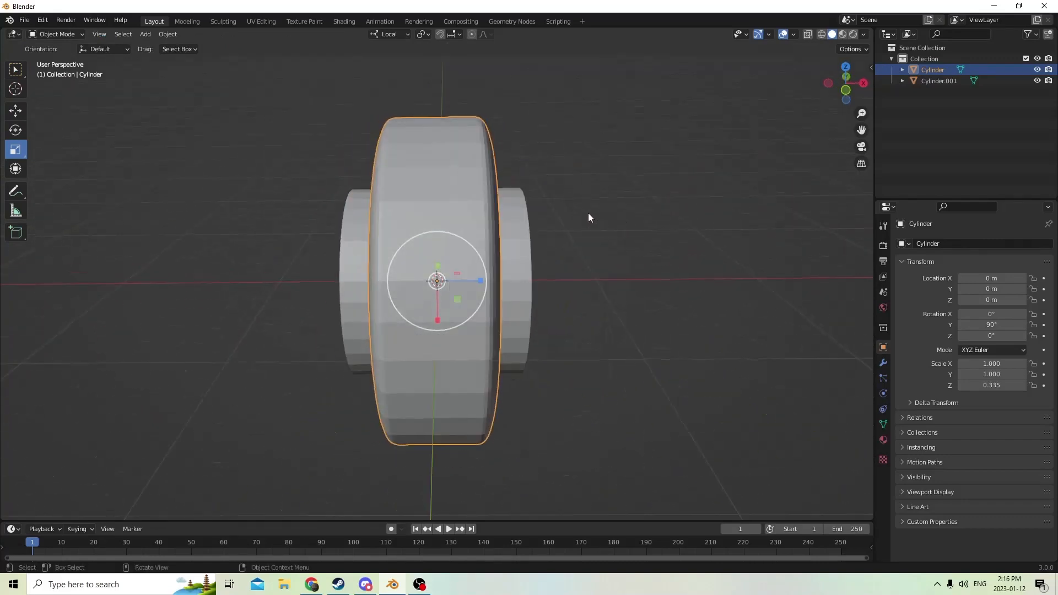
click(517, 246)
middle_drag(517, 246, 444, 230)
shift+click(379, 223)
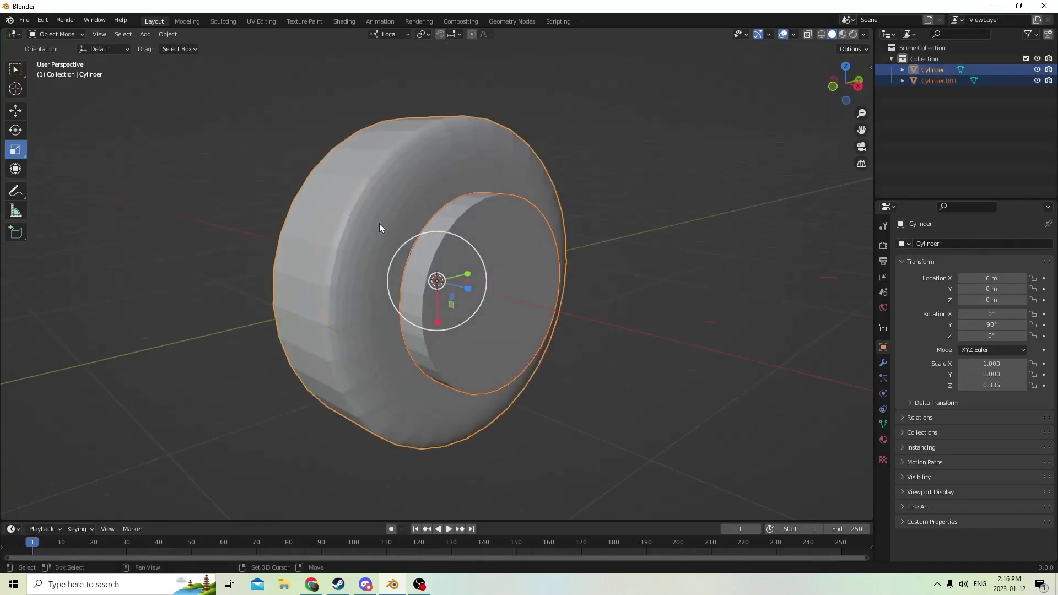
mouse_move(379, 223)
middle_down()
mouse_move(497, 271)
mouse_move(361, 231)
middle_up()
middle_drag(339, 220, 465, 225)
click(672, 249)
Duplicate the inner hub cylinder in place and subtract the copy from the outer wheel with a Bool Tool difference
click(499, 254)
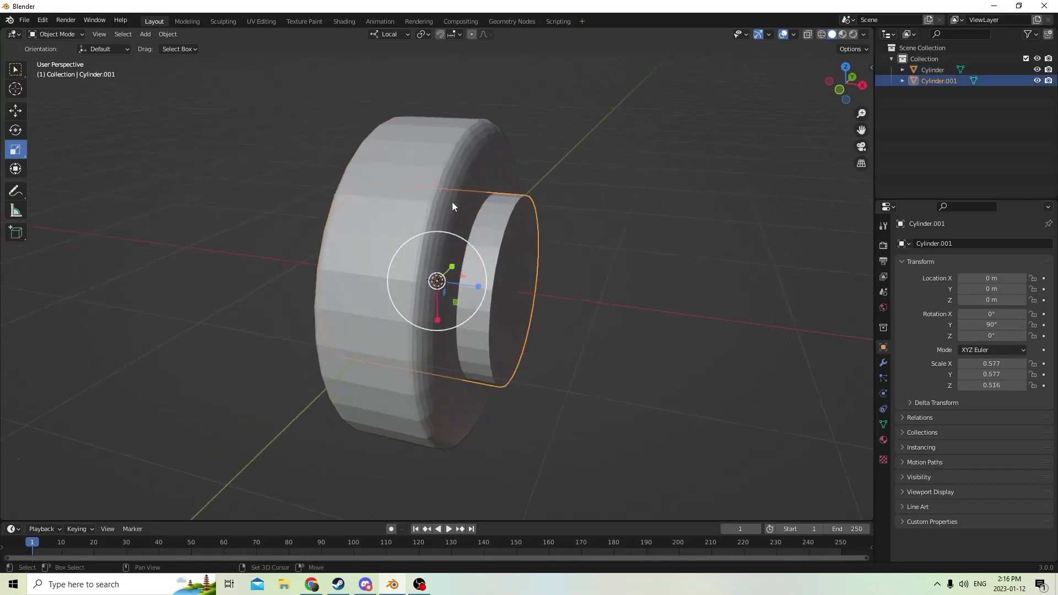
key(shift+d)
right_click(611, 220)
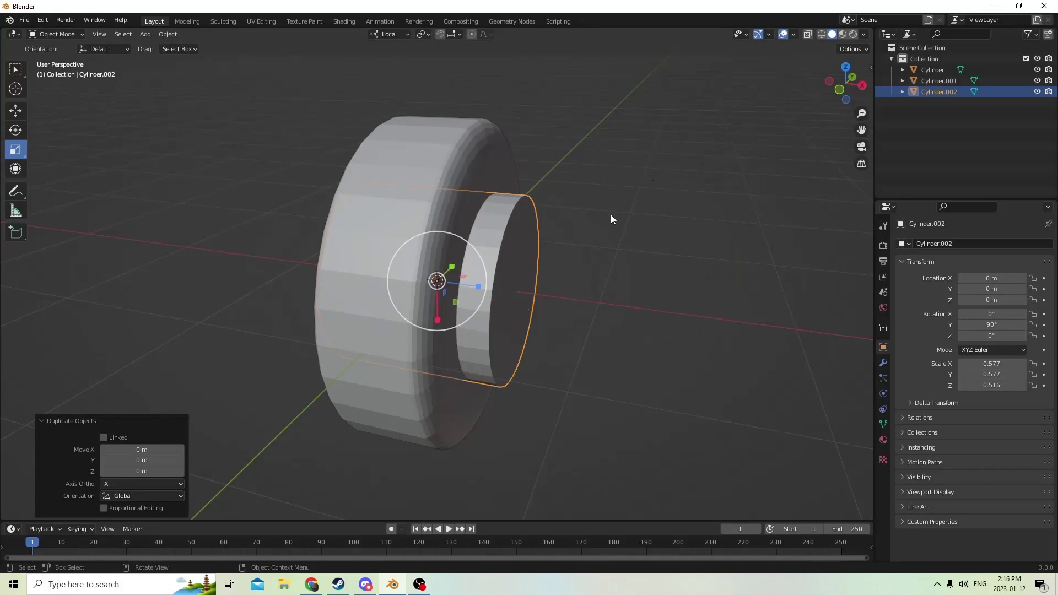
shift+click(434, 189)
click(167, 34)
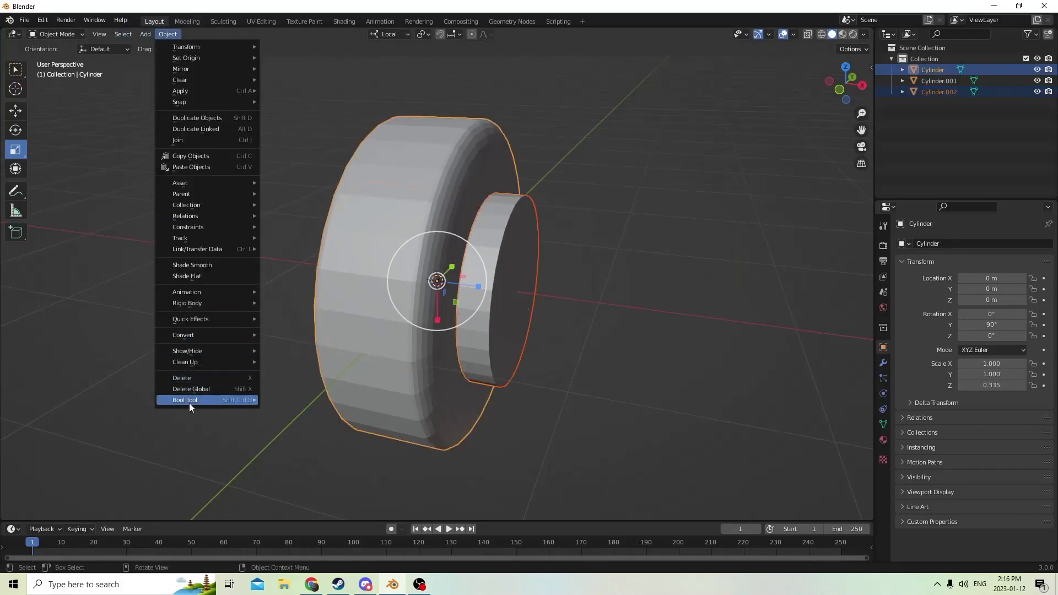
mouse_move(189, 401)
click(313, 411)
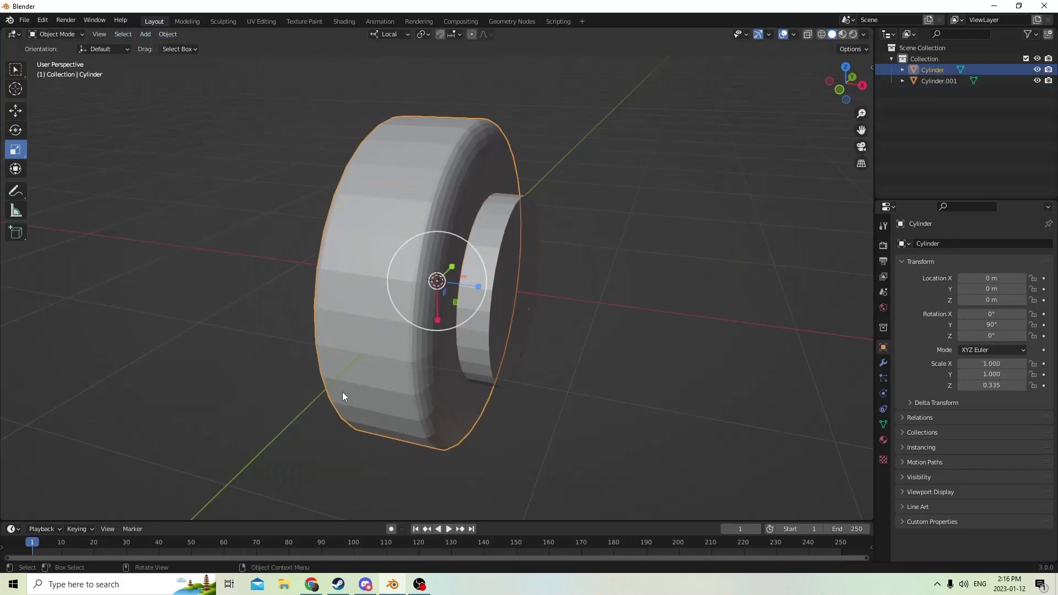
middle_drag(342, 392, 414, 374)
Shorten the remaining hub cylinder along its local Z axis to a scale of about 0.341, nearly flush with the wheel
click(495, 325)
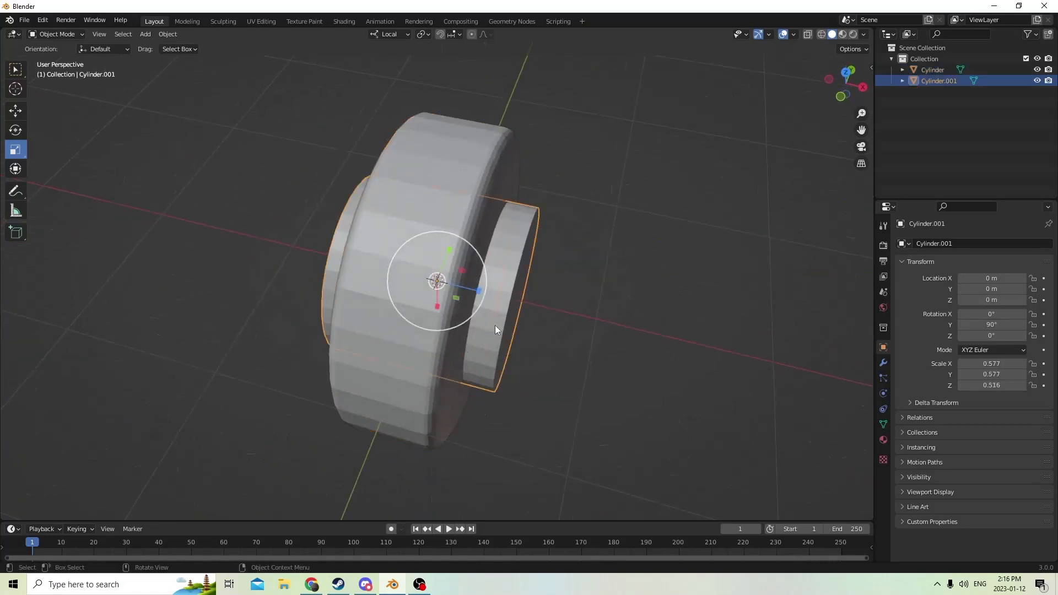
middle_drag(495, 325, 276, 171)
click(15, 110)
scroll(464, 279, up, 1)
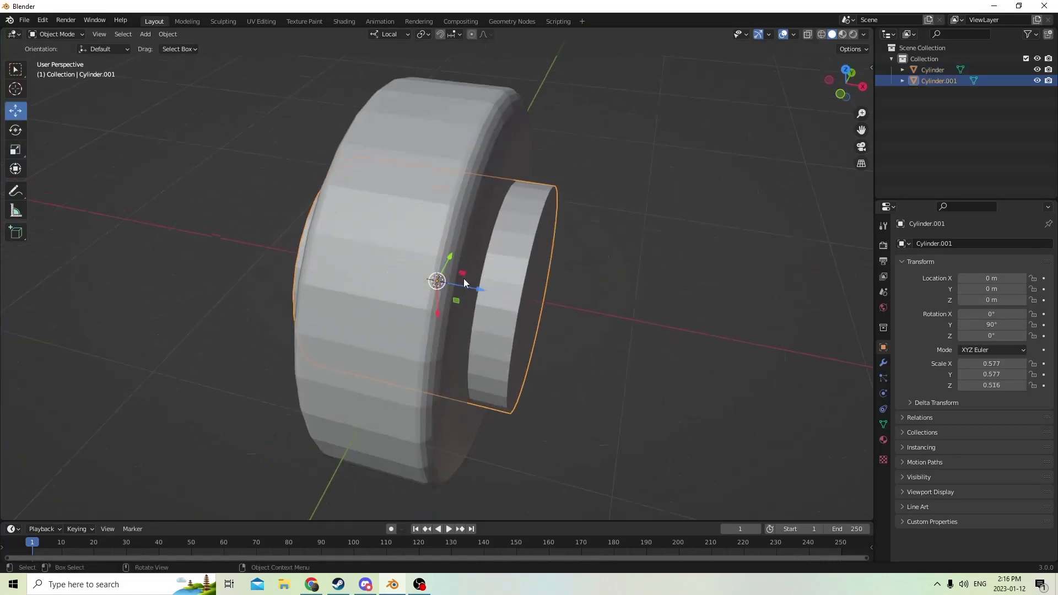
click(16, 150)
drag(477, 293, 460, 290)
middle_drag(459, 290, 520, 290)
Open the hub in Edit Mode with face selection and select its circular end faces on both sides
key(Tab)
key(alt+a)
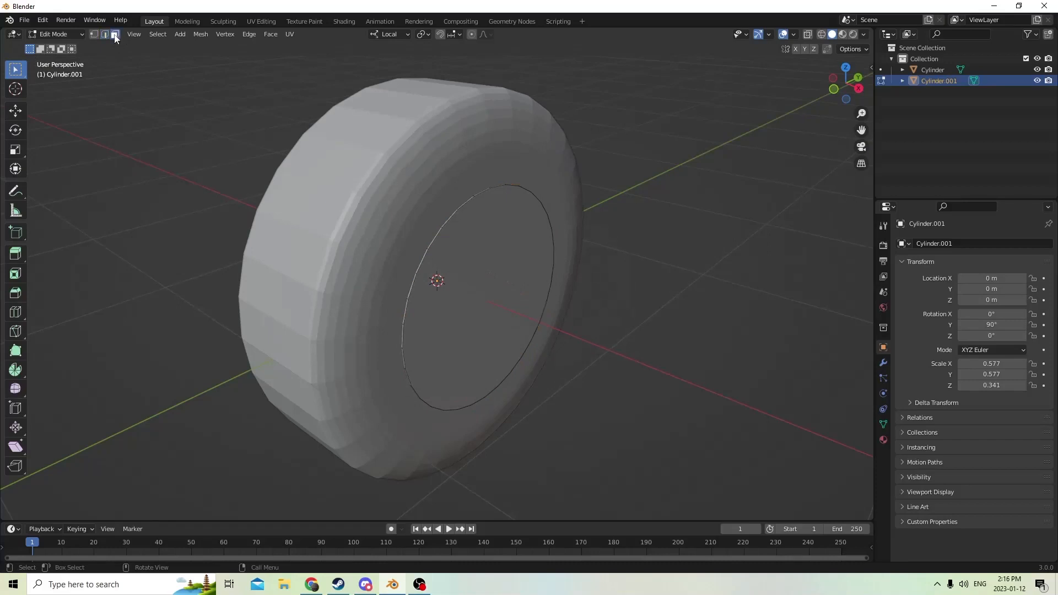
shift+click(462, 285)
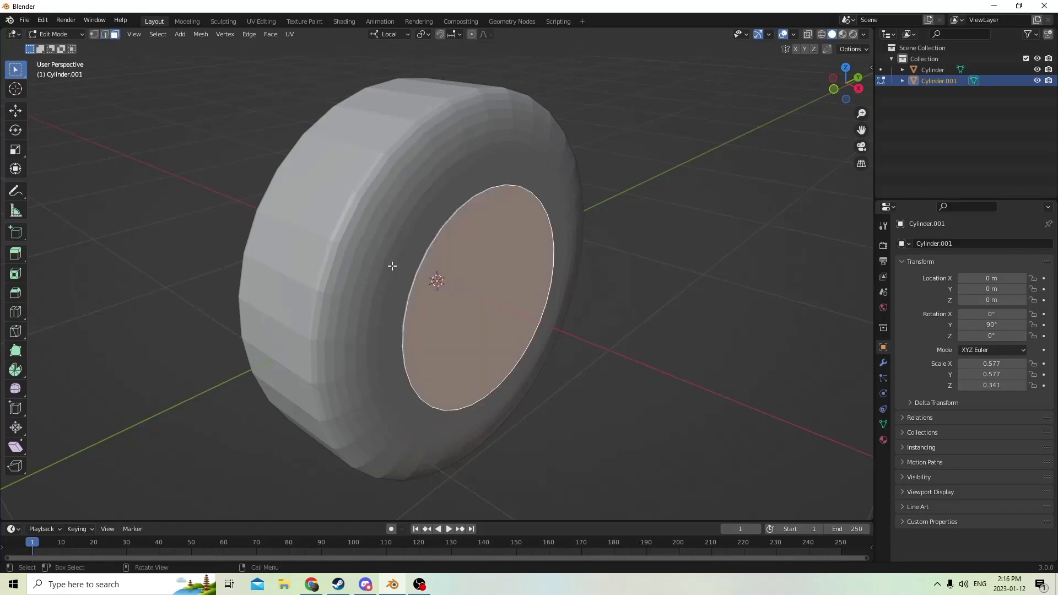
click(610, 272)
click(471, 304)
middle_drag(408, 277, 615, 274)
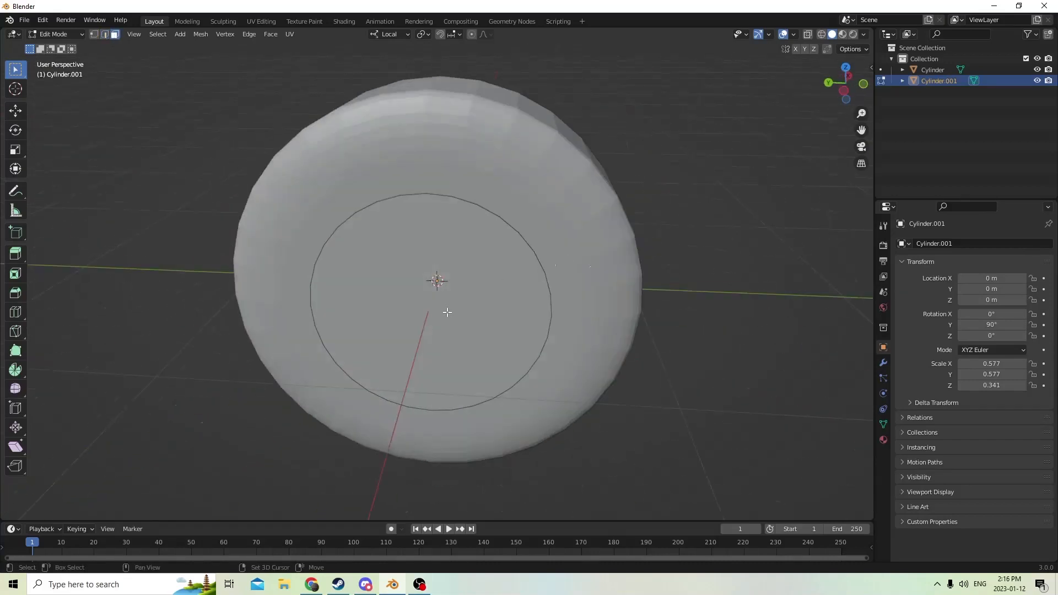
click(428, 316)
middle_drag(427, 316, 315, 277)
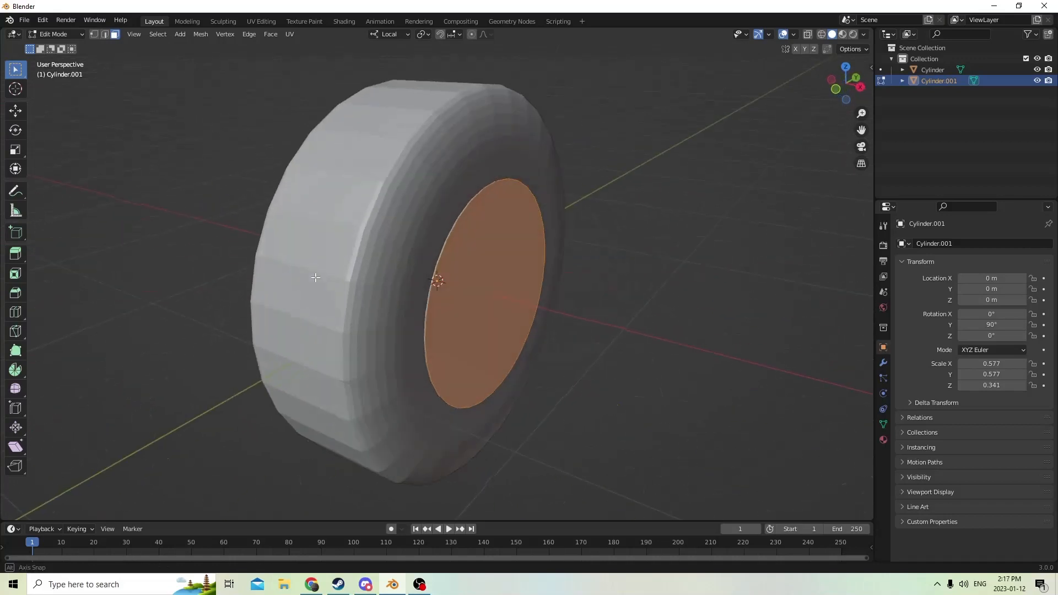
middle_drag(441, 267, 340, 249)
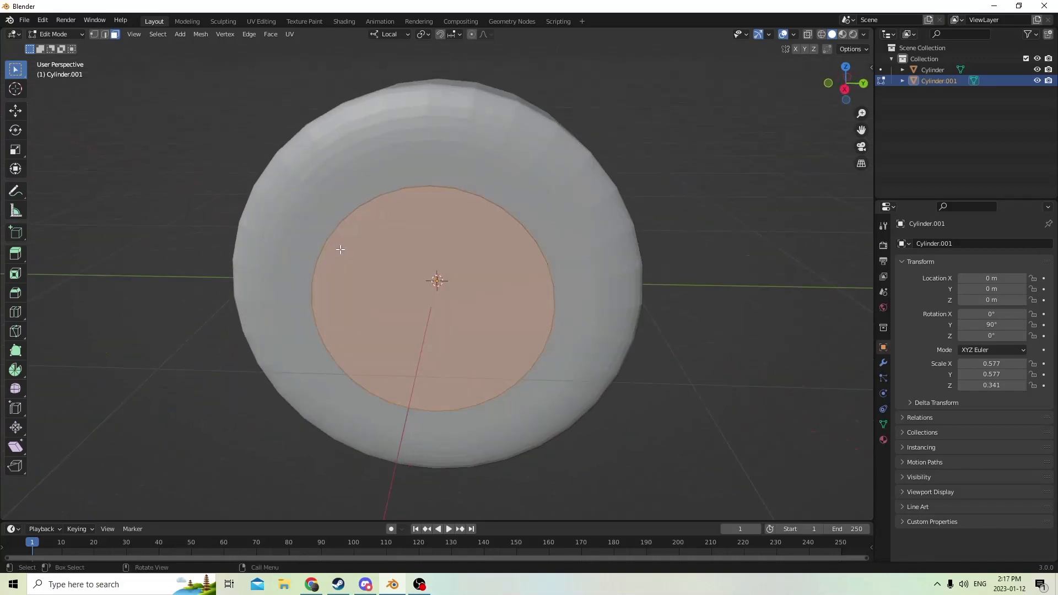
Inset both circular hub faces by about 0.001582 m
middle_drag(772, 207, 521, 220)
key(i)
click(762, 195)
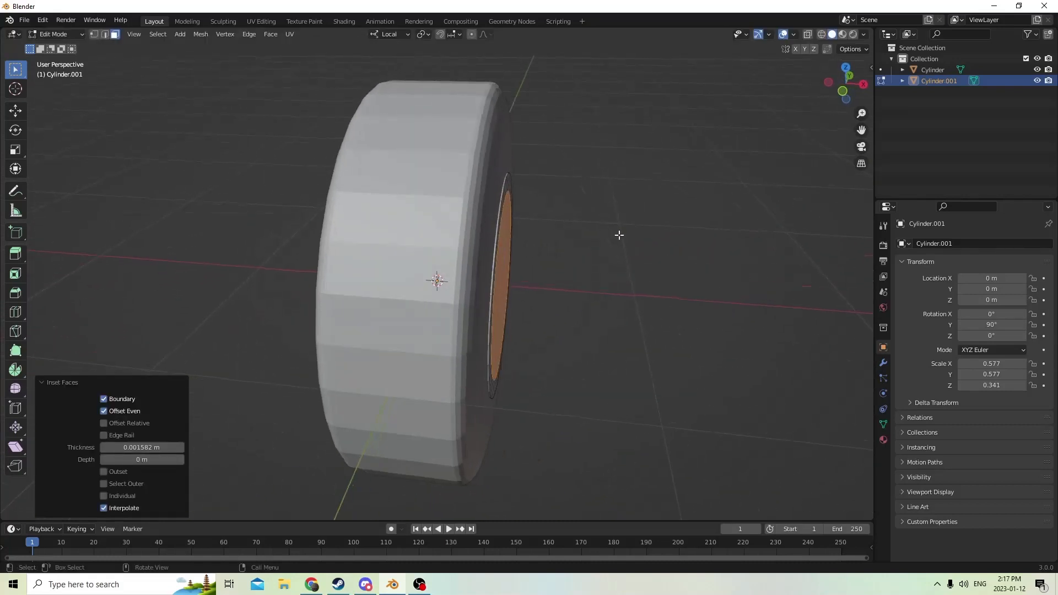
Extrude both inset faces in place and recess them by scaling along local Z to about 0.601, followed by about 0.81
key(e)
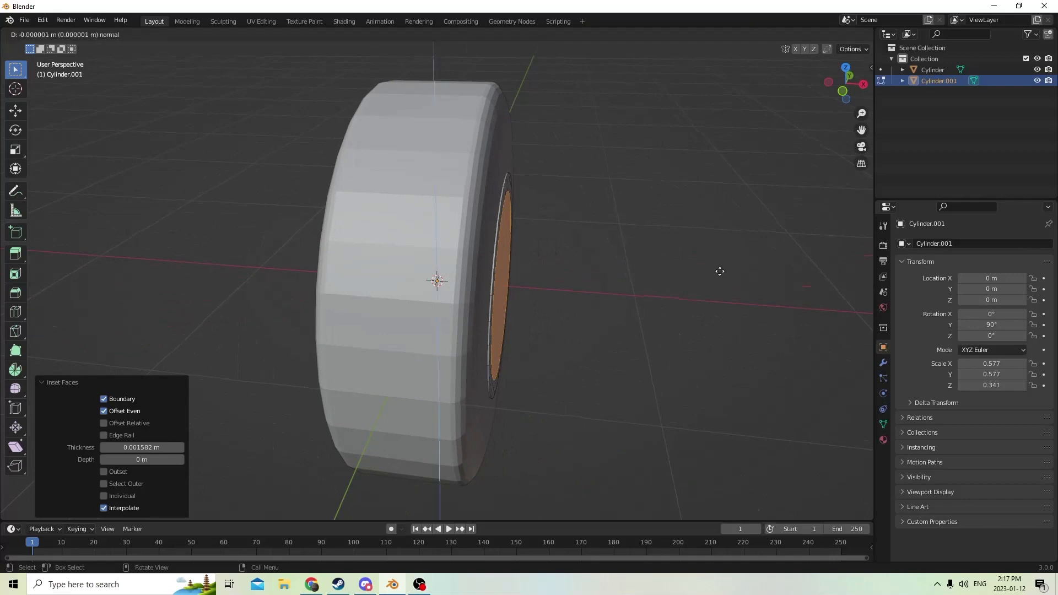
right_click(720, 271)
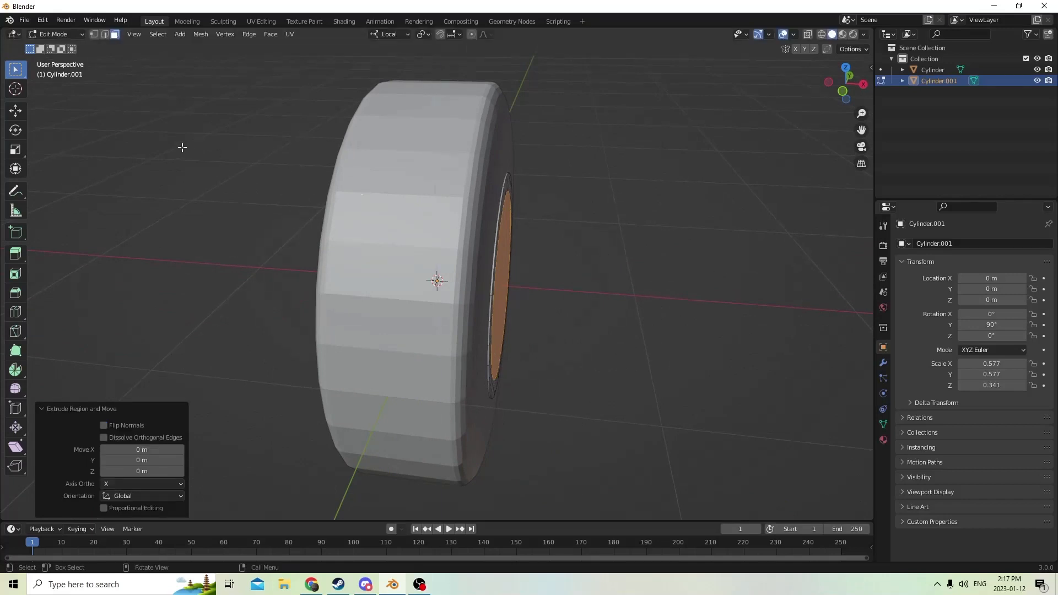
click(16, 149)
middle_drag(137, 167, 418, 303)
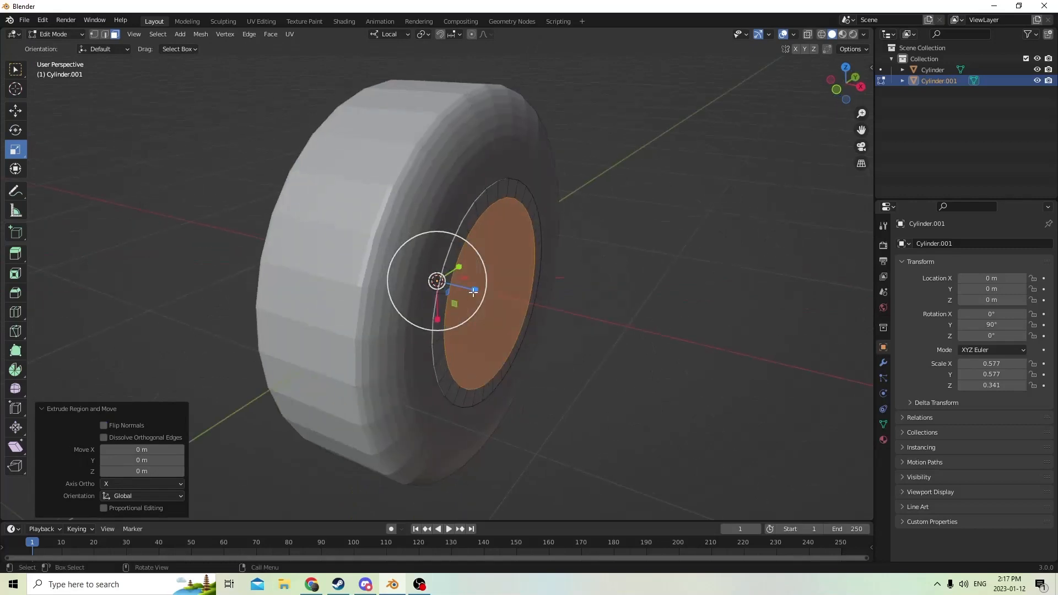
drag(473, 293, 466, 292)
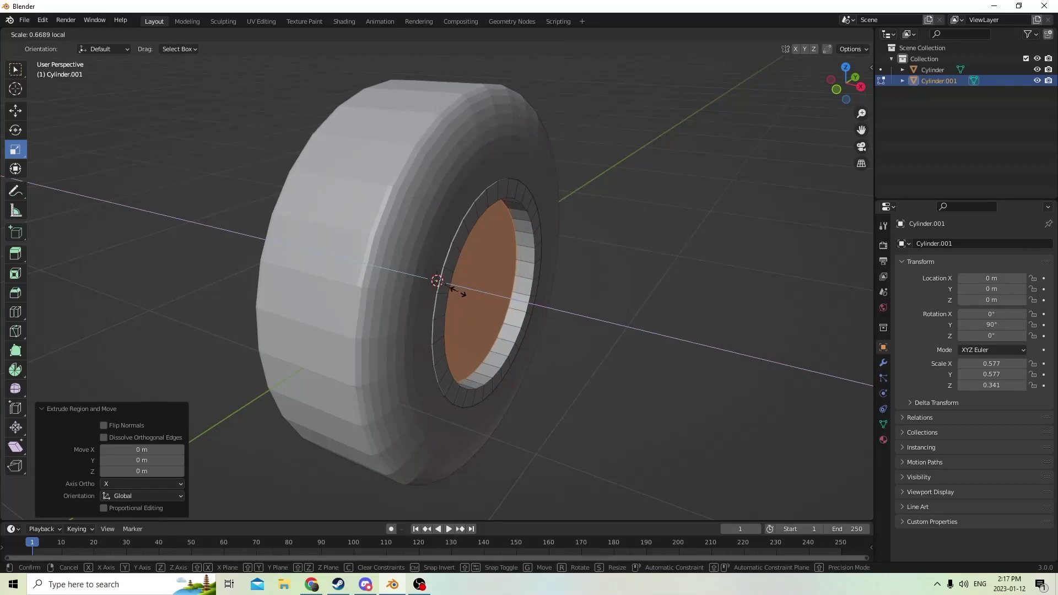
drag(455, 292, 455, 292)
mouse_move(455, 293)
middle_down()
mouse_move(562, 281)
mouse_move(450, 291)
middle_up()
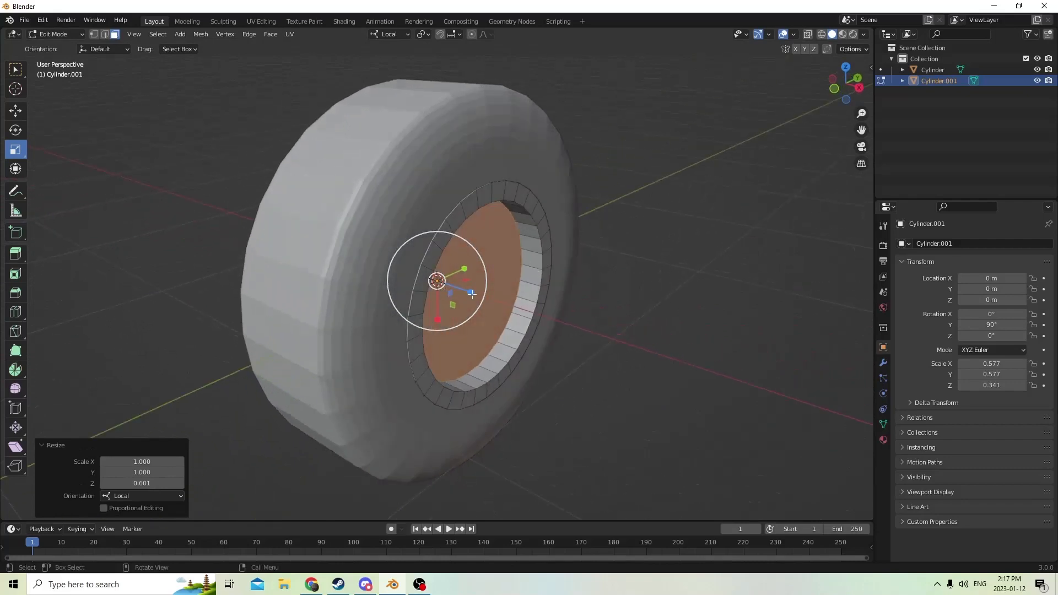
drag(472, 294, 461, 296)
middle_drag(461, 296, 419, 263)
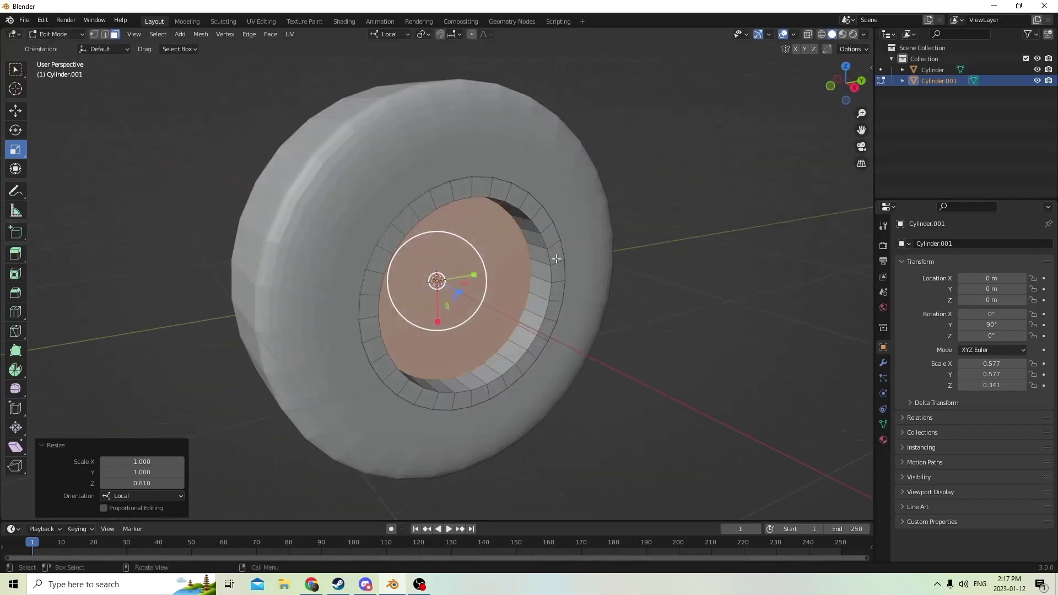
Examine the recessed hub face and its surrounding rim from the front and at an angle
click(726, 235)
middle_drag(671, 236, 609, 235)
scroll(609, 236, up, 1)
middle_drag(445, 303, 445, 251)
scroll(436, 281, down, 2)
scroll(467, 272, up, 5)
click(461, 274)
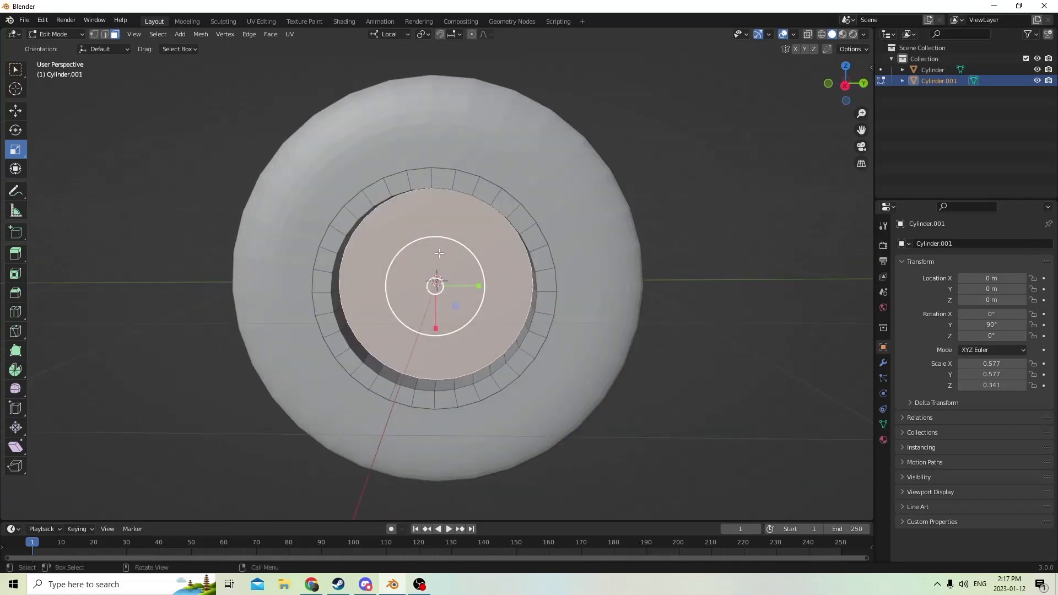
scroll(445, 252, up, 2)
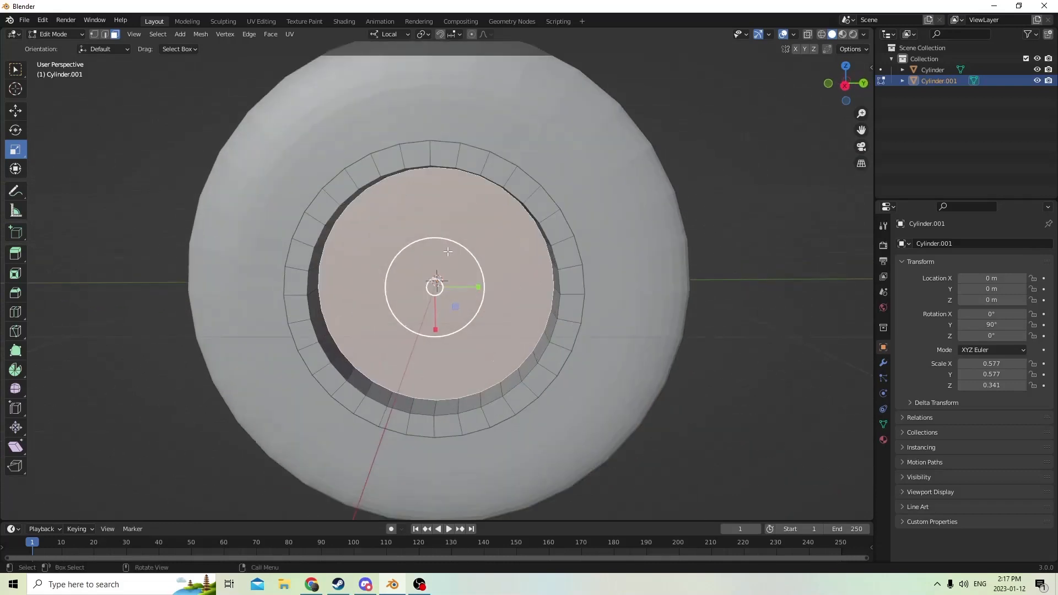
scroll(580, 228, down, 2)
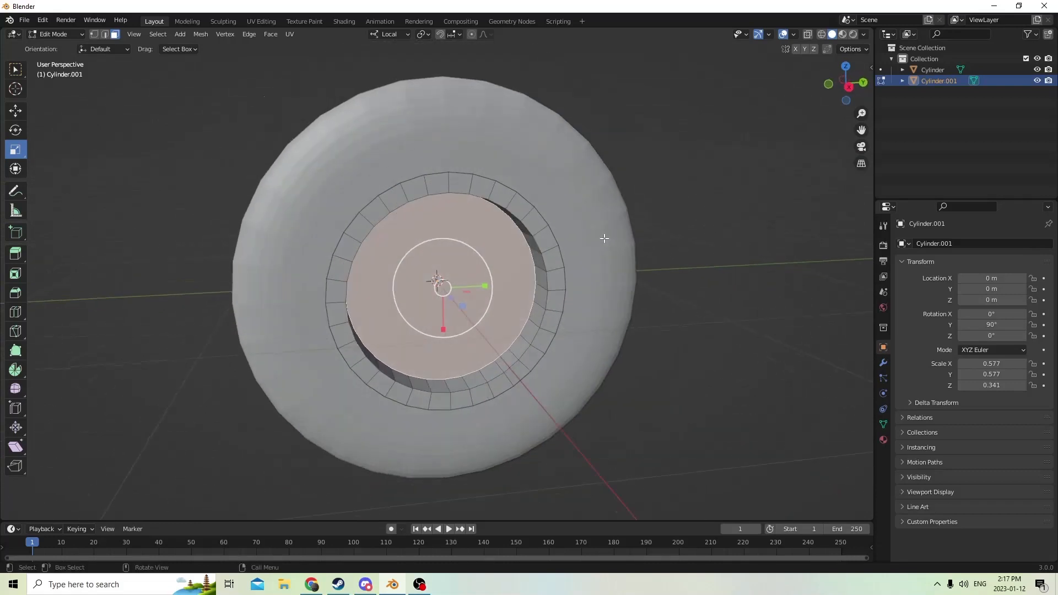
Leave Edit Mode, select the hub and tyre together, and scale both uniformly by about 0.718
key(Tab)
click(768, 252)
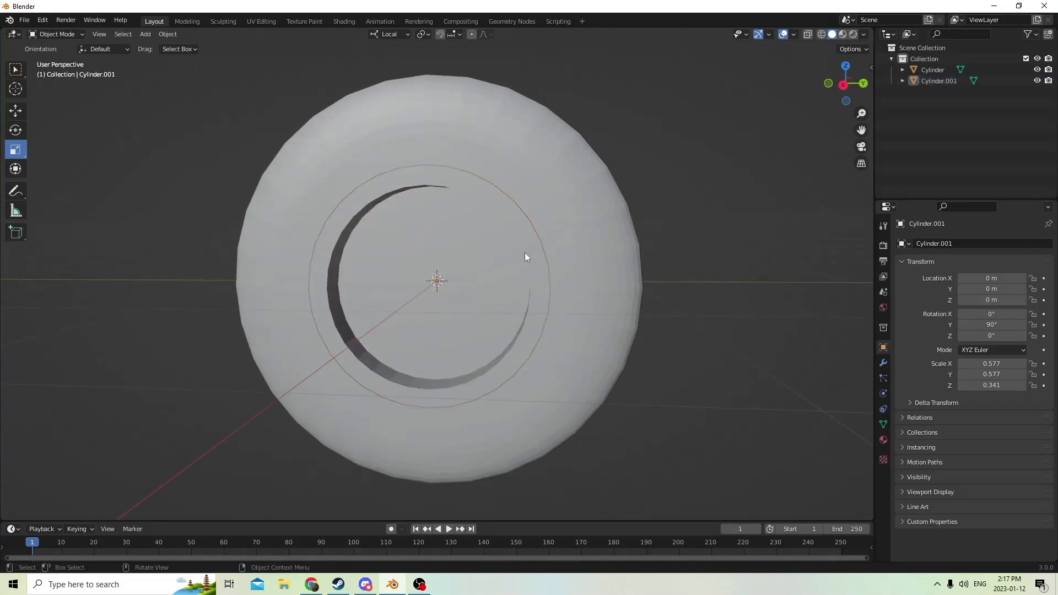
click(524, 237)
shift+click(557, 223)
middle_drag(557, 222, 740, 253)
key(s)
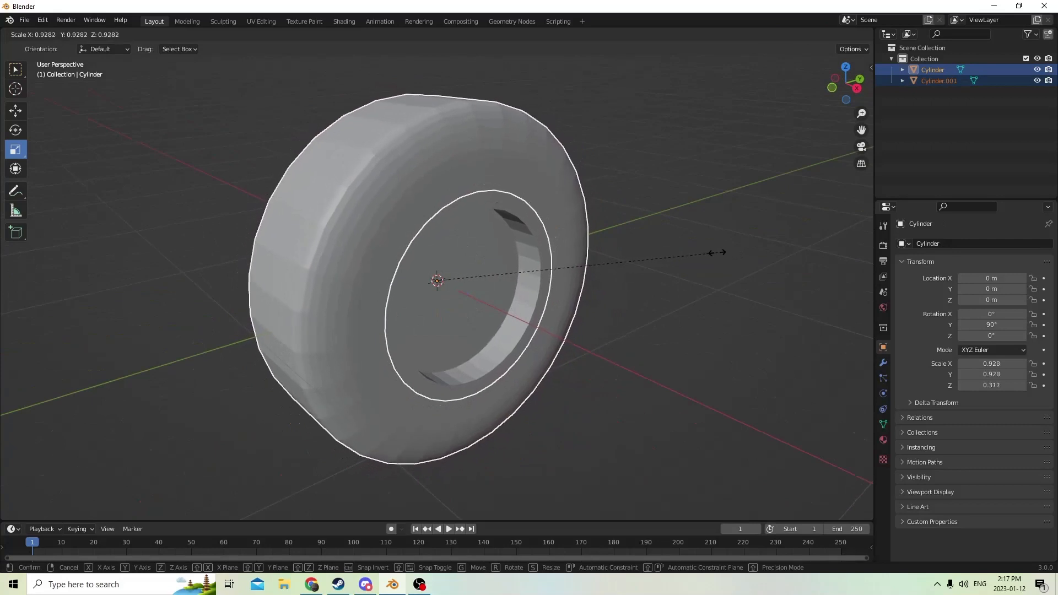
click(654, 256)
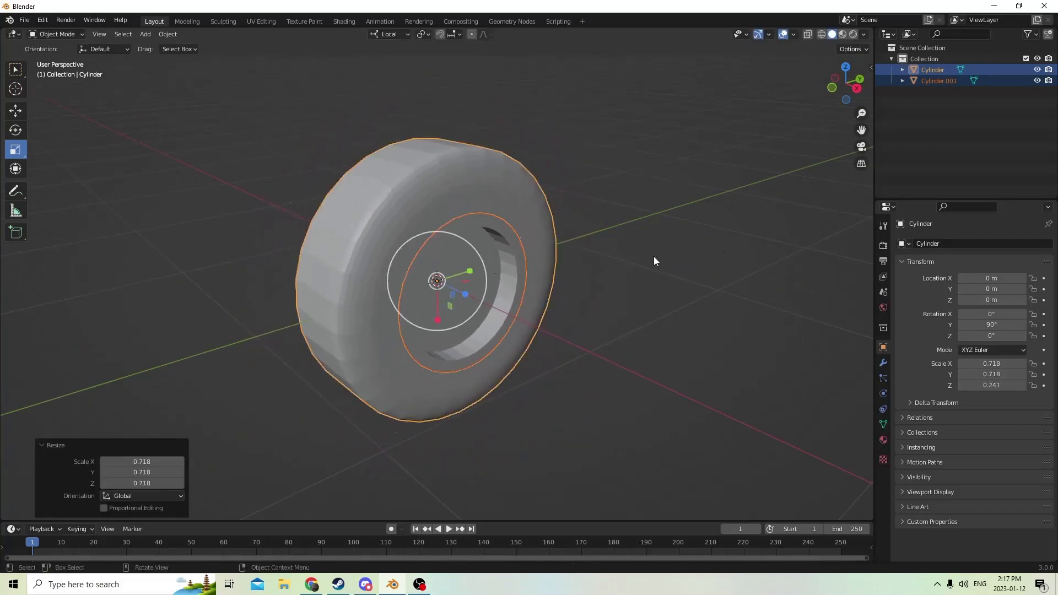
Add a mesh cylinder at the wheel's centre and scale it uniformly to about 0.296
mouse_move(654, 257)
middle_down()
mouse_move(505, 221)
mouse_move(653, 244)
mouse_move(649, 266)
middle_up()
scroll(653, 246, down, 3)
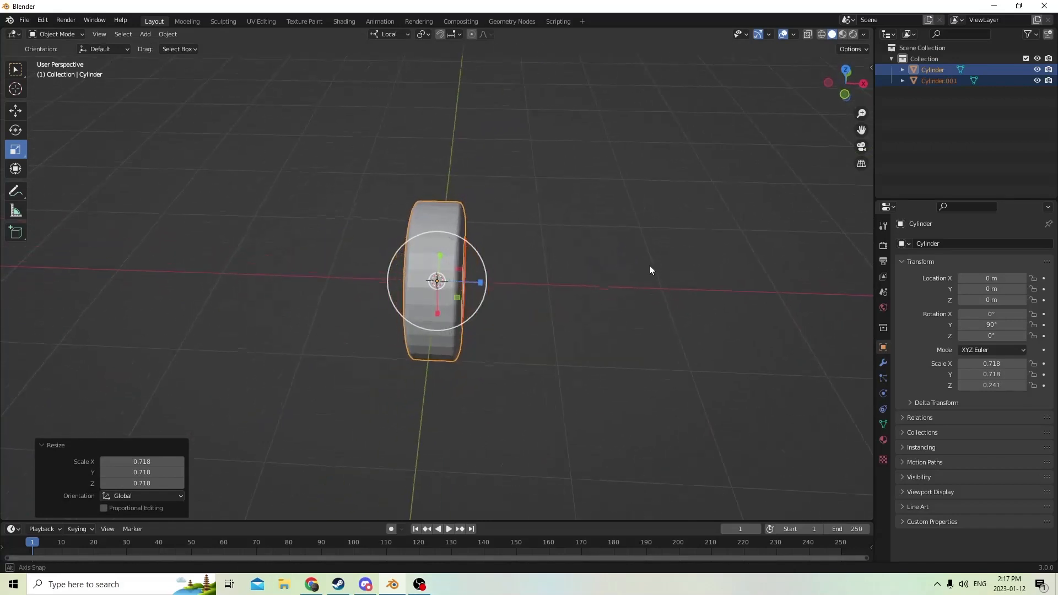
click(14, 112)
middle_drag(232, 147, 236, 198)
scroll(271, 173, up, 2)
scroll(317, 208, down, 3)
scroll(394, 208, up, 2)
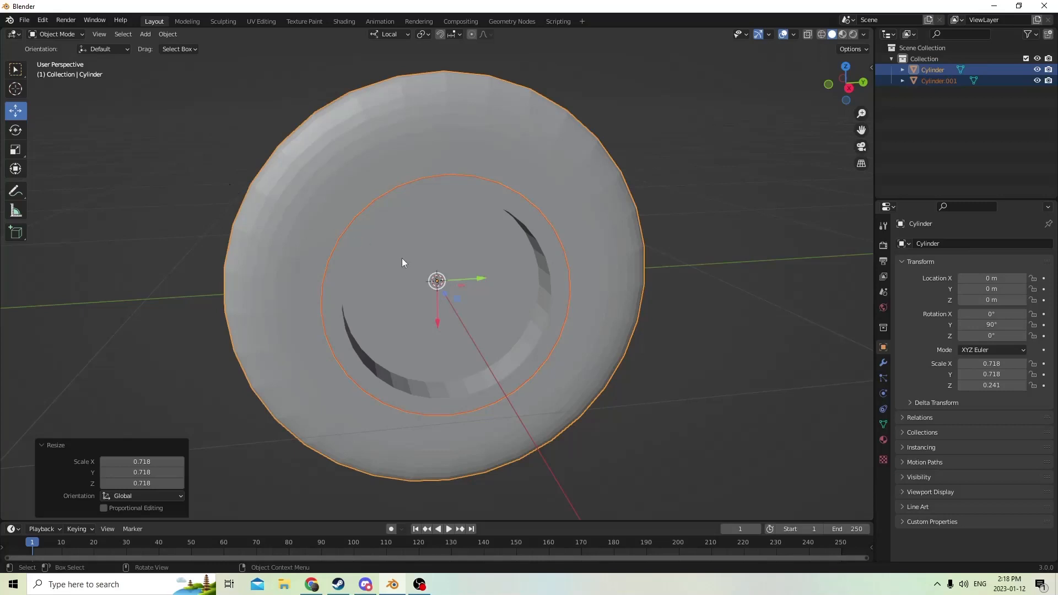
scroll(402, 257, up, 2)
middle_drag(396, 238, 523, 276)
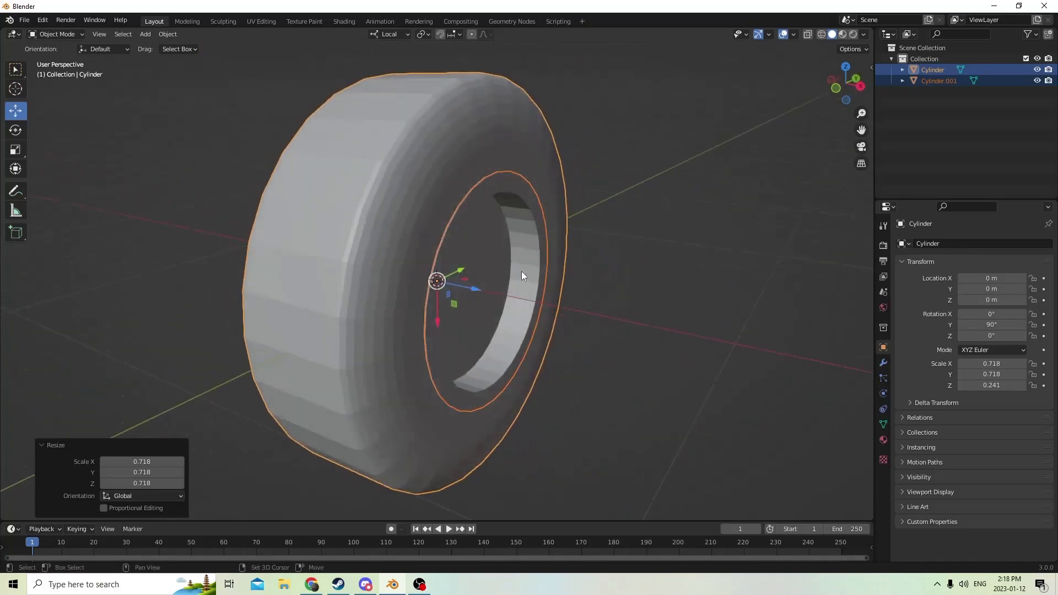
key(shift+a)
mouse_move(512, 272)
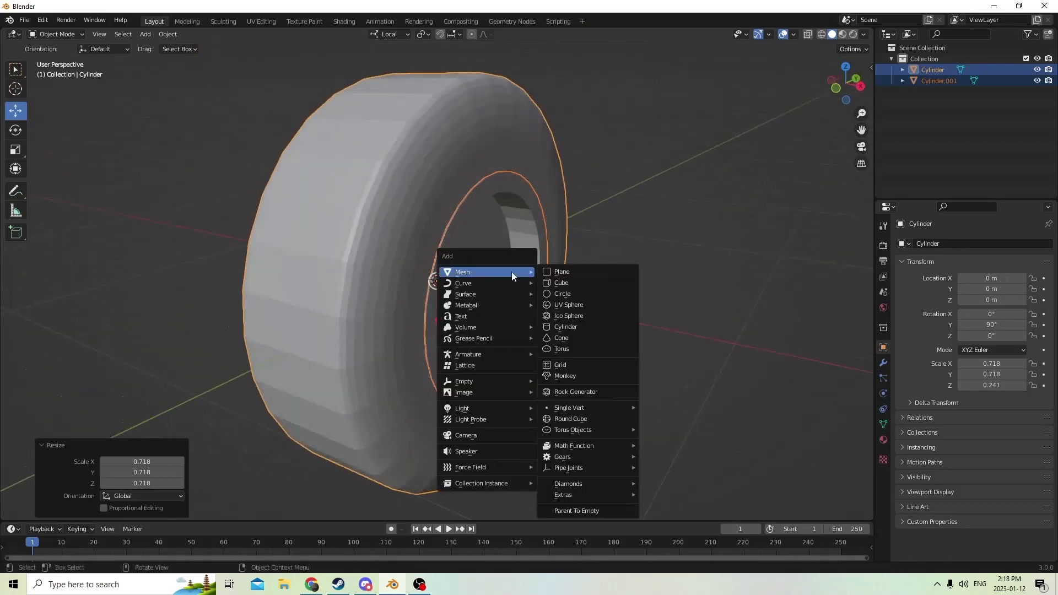
click(555, 327)
scroll(503, 304, down, 5)
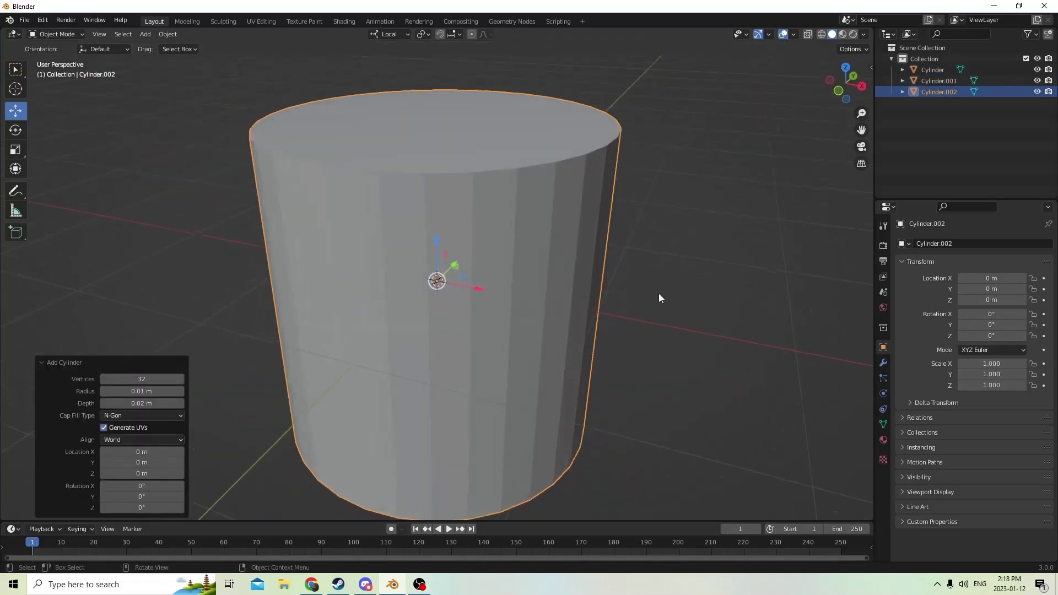
key(s)
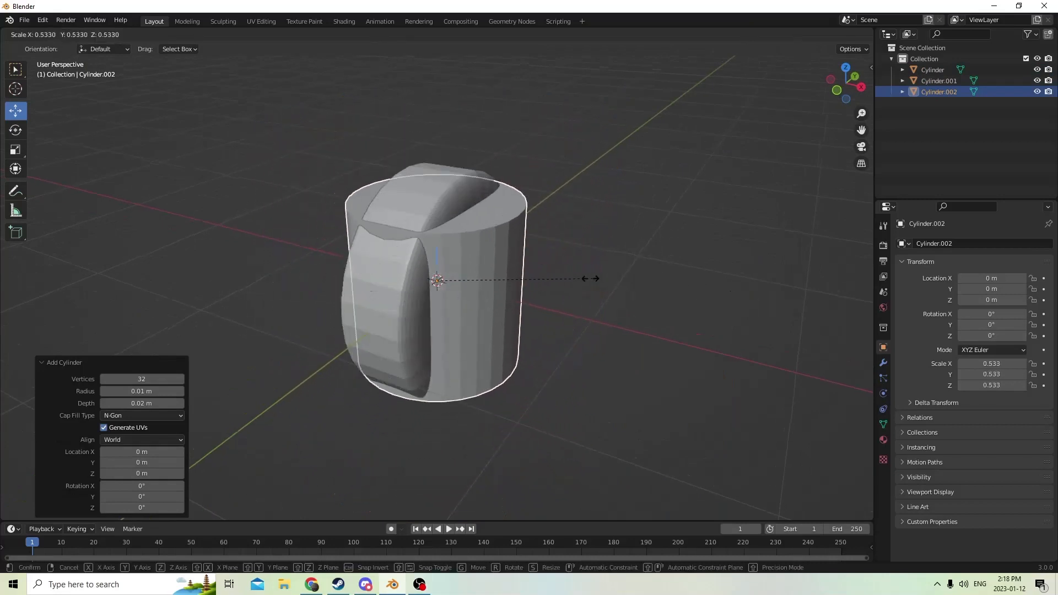
click(522, 278)
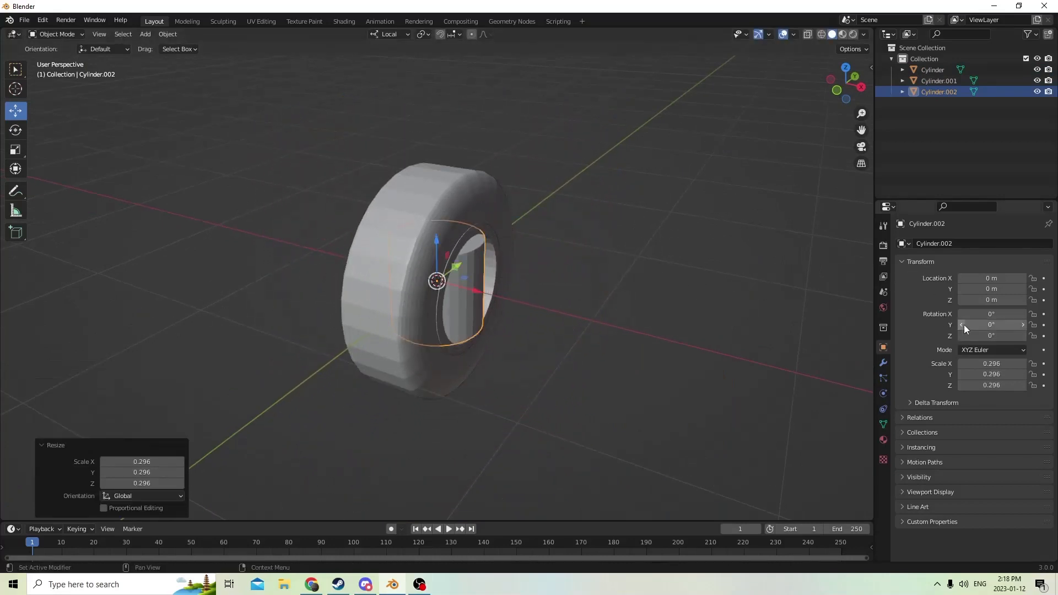
Set the new cylinder's Y rotation to 90° and shrink it uniformly to a scale of about 0.087
click(980, 324)
text(90)
key(Return)
middle_drag(578, 286, 759, 231)
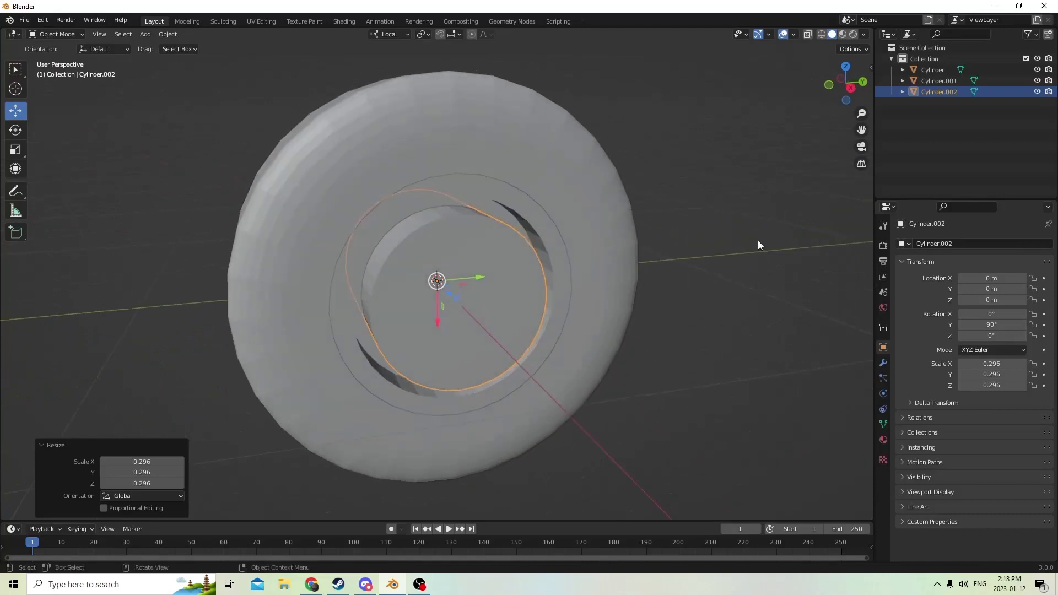
key(s)
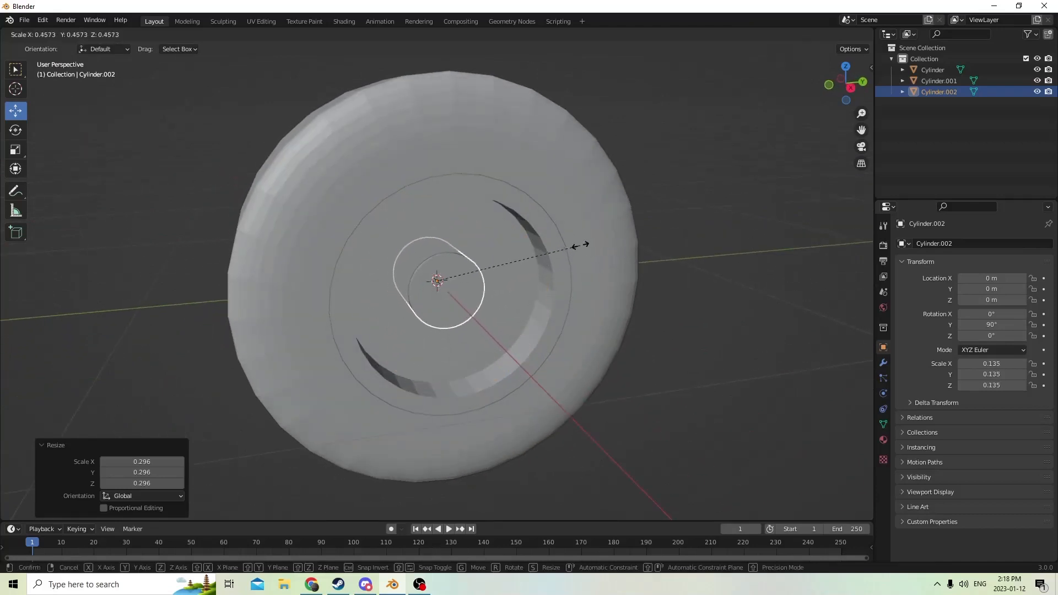
click(529, 260)
middle_drag(529, 259, 632, 277)
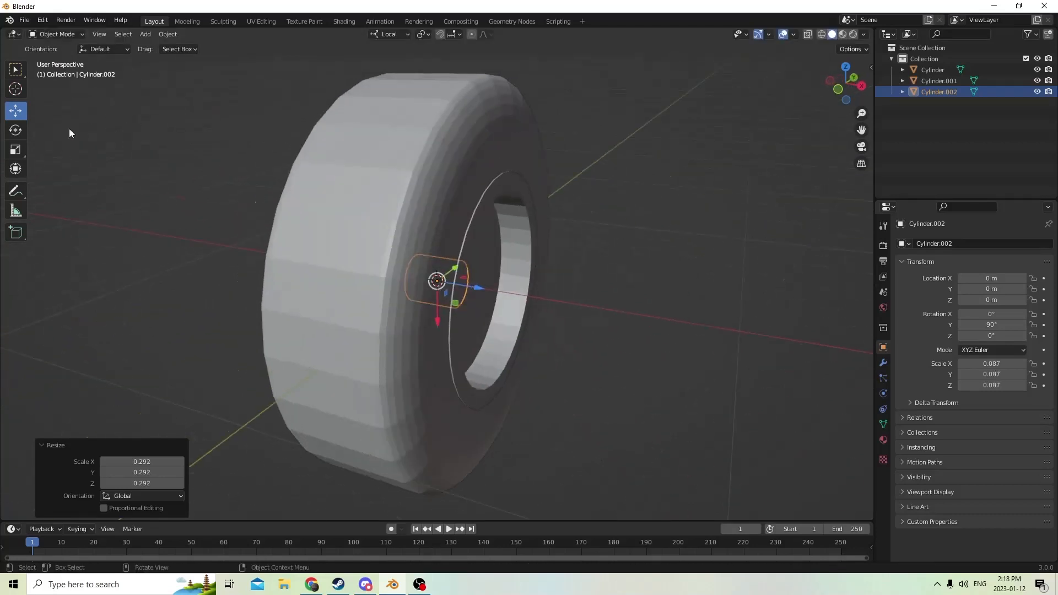
Stretch the small cylinder along its local Z axis to a scale of about 0.234, through the hub
click(5, 149)
click(19, 149)
middle_drag(220, 187, 346, 196)
click(424, 280)
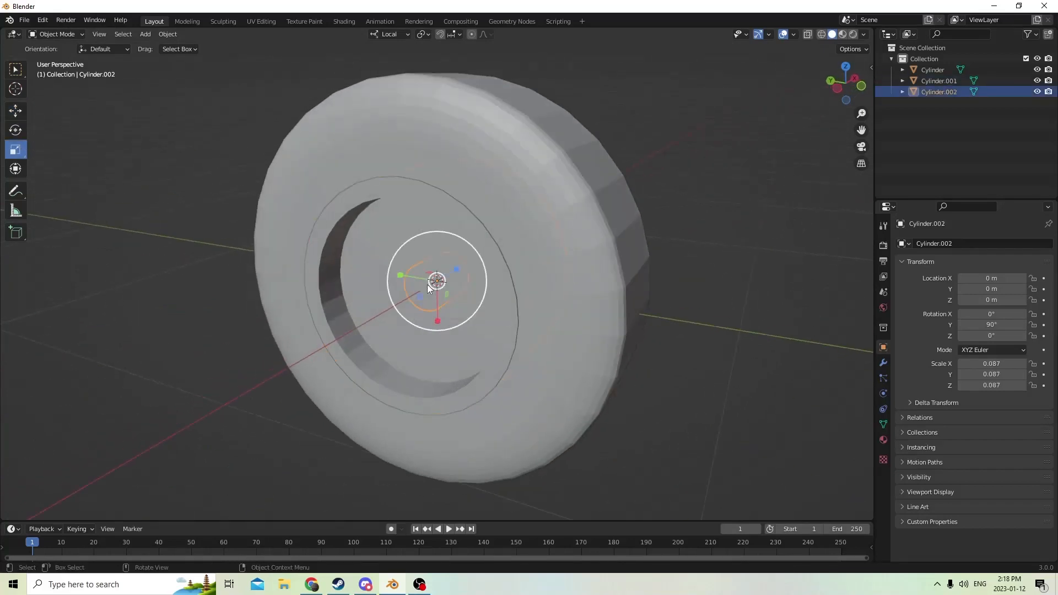
middle_drag(428, 284, 343, 261)
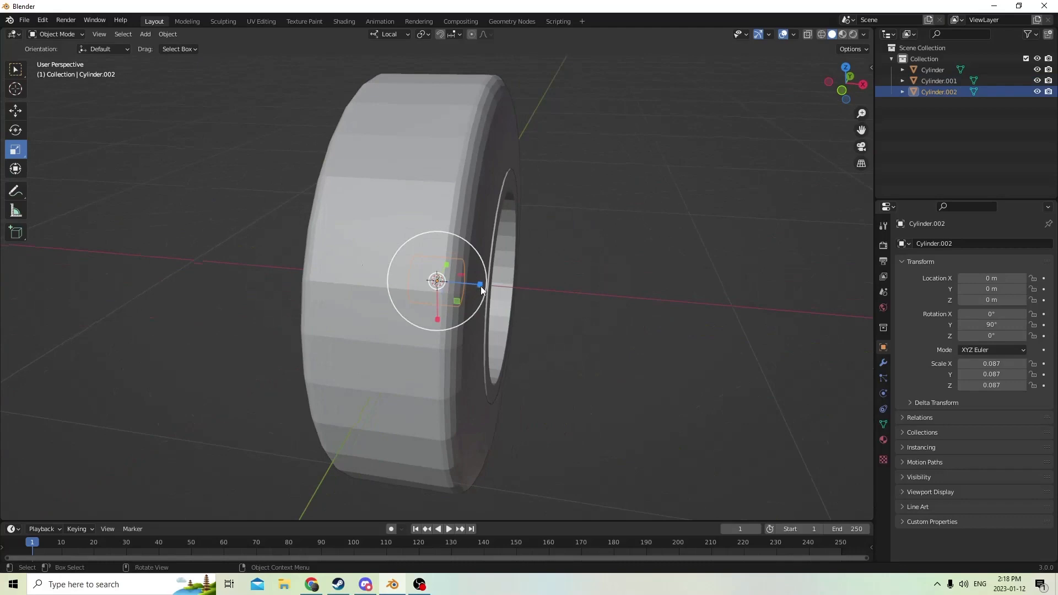
drag(481, 290, 554, 300)
middle_drag(554, 300, 392, 286)
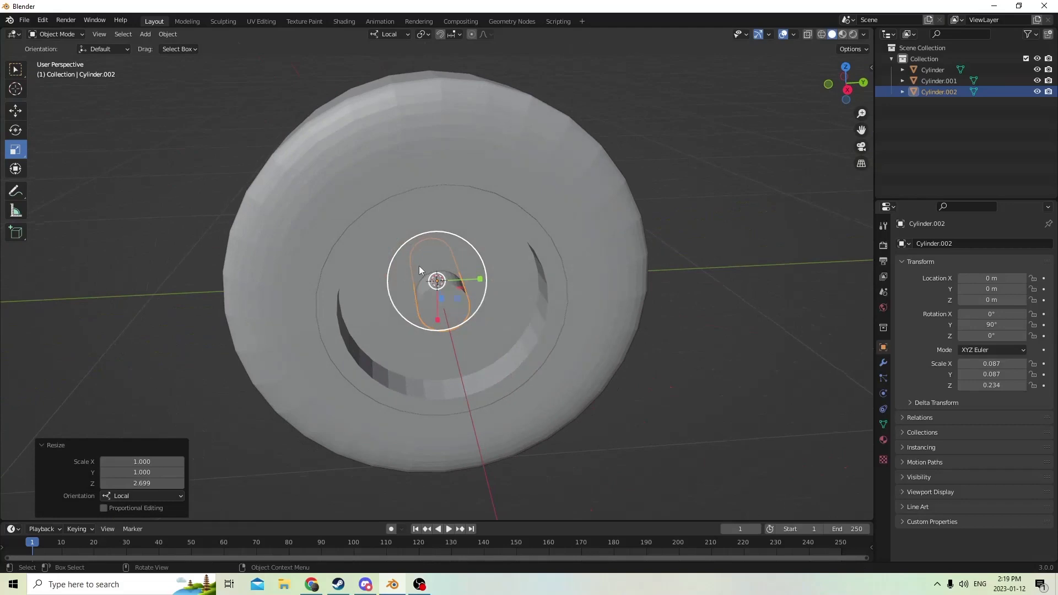
scroll(419, 266, up, 2)
mouse_move(419, 266)
middle_down()
mouse_move(478, 232)
mouse_move(429, 249)
mouse_move(514, 287)
mouse_move(450, 253)
mouse_move(419, 270)
mouse_move(502, 269)
mouse_move(420, 270)
middle_up()
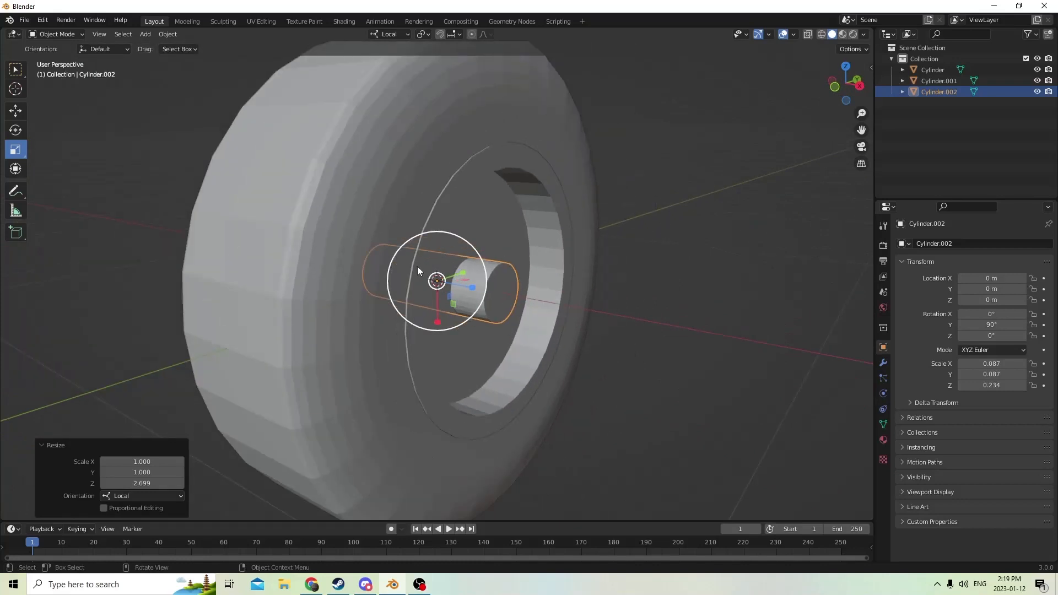
Duplicate the small cylinder in place and cut the copy out of the hub with a Bool Tool Auto Boolean Difference
key(shift+d)
right_click(565, 220)
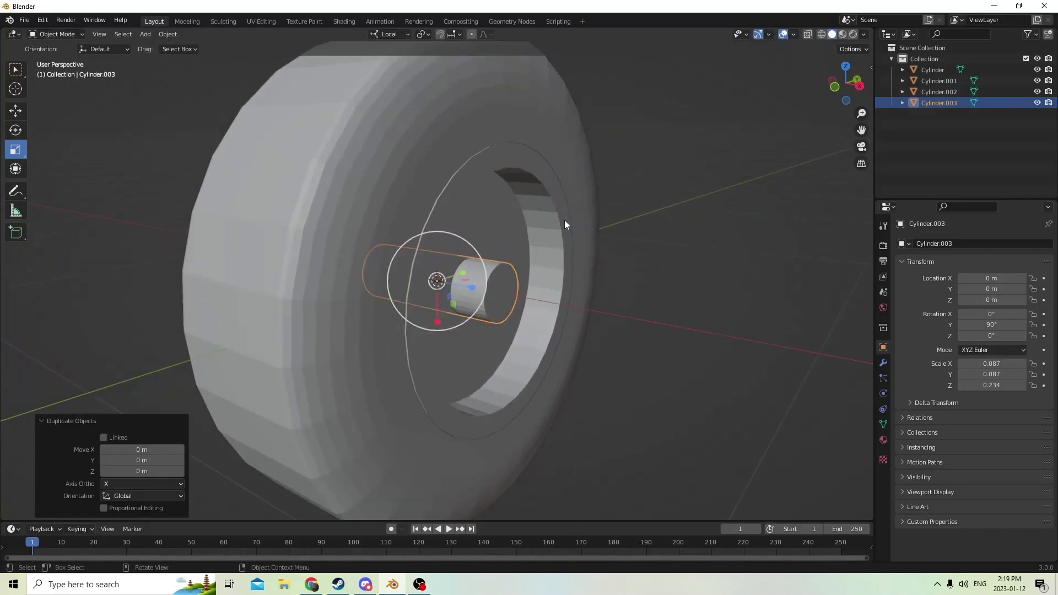
shift+click(496, 219)
middle_drag(482, 219, 202, 123)
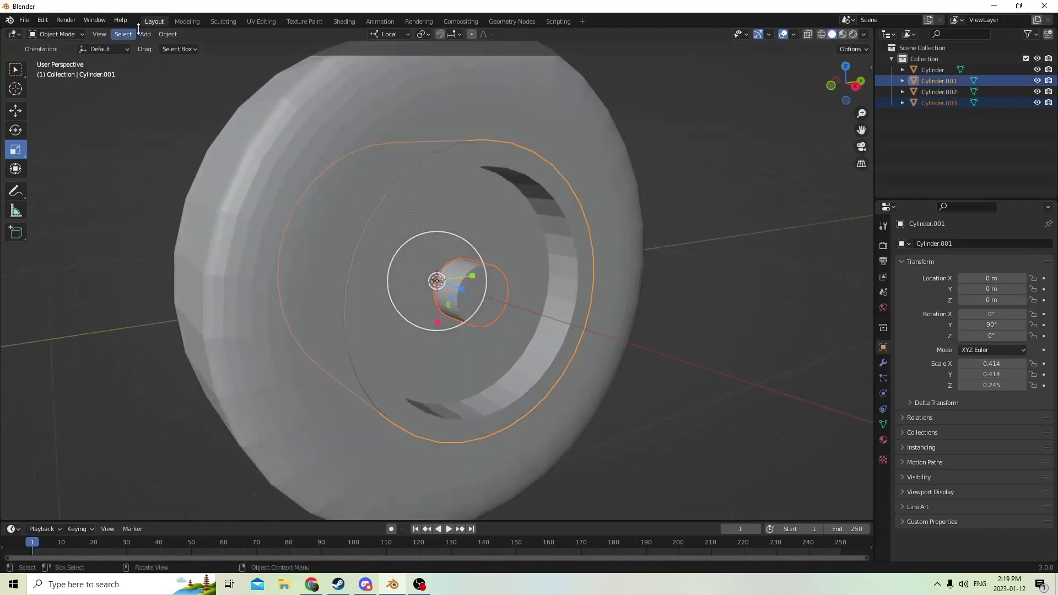
click(161, 34)
mouse_move(190, 404)
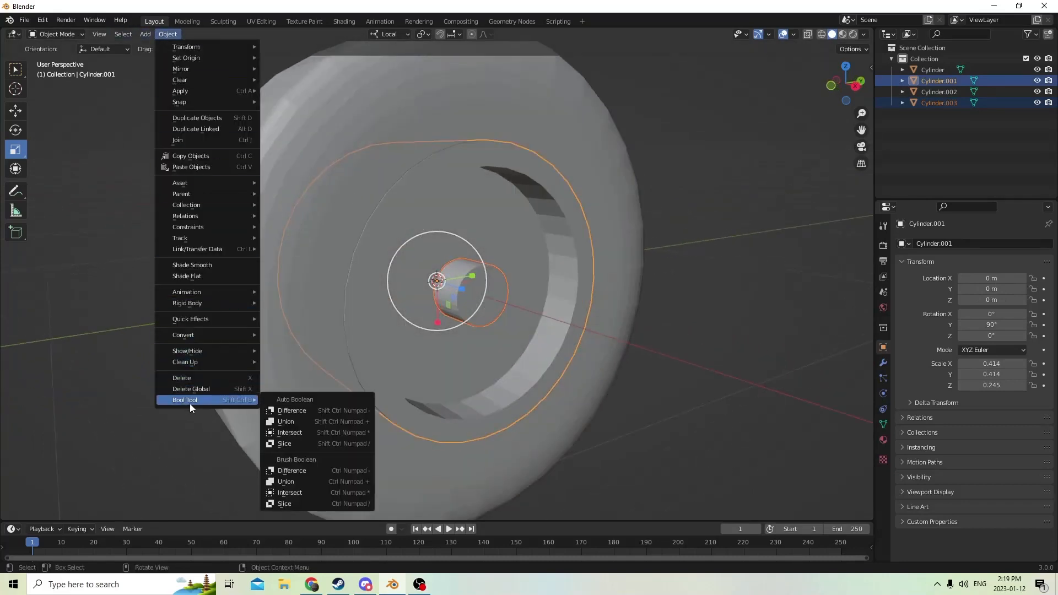
click(302, 412)
Select the remaining small cylinder inside the hub's central hole and scale it uniformly by about 0.4
middle_drag(300, 407, 378, 323)
click(483, 290)
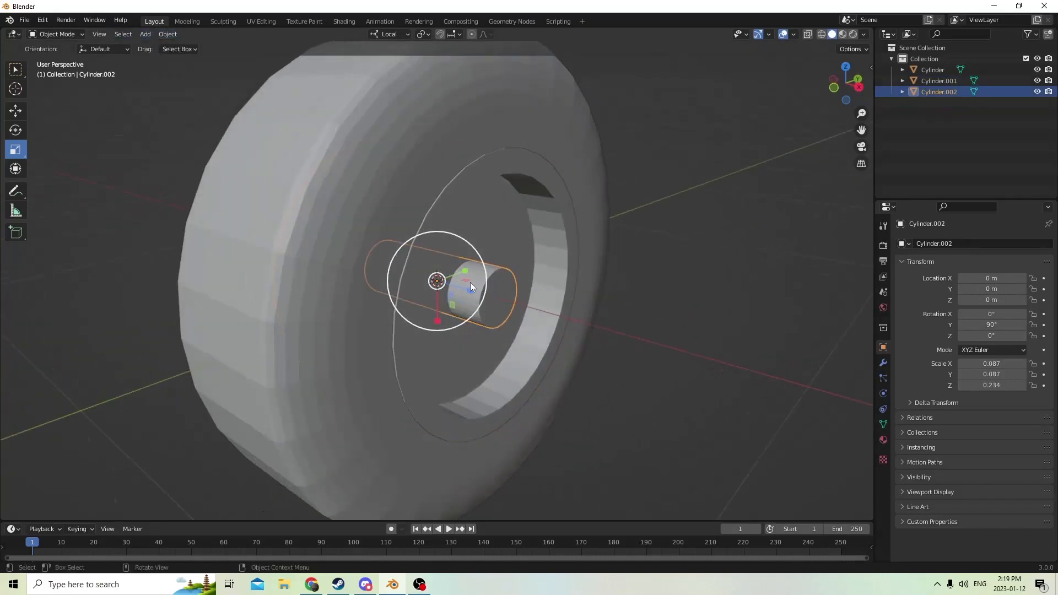
middle_drag(471, 282, 426, 263)
key(s)
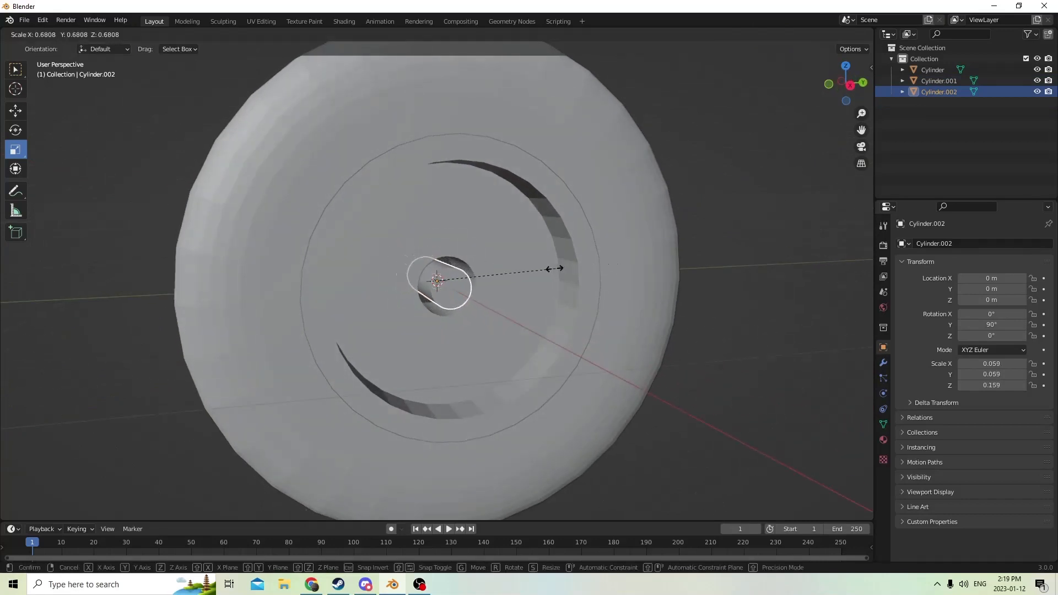
click(507, 275)
mouse_move(507, 277)
middle_down()
mouse_move(574, 306)
mouse_move(501, 282)
middle_up()
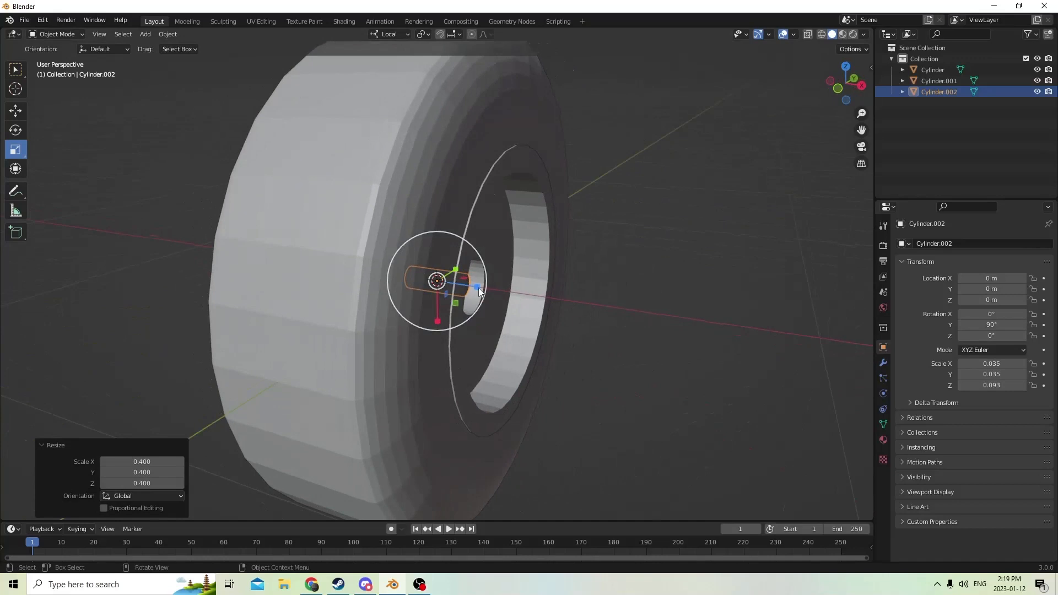
Stretch the thin cylinder along local Z by about 5.287, and scale it uniformly by about 0.431
drag(477, 288, 678, 314)
middle_drag(678, 314, 736, 231)
key(s)
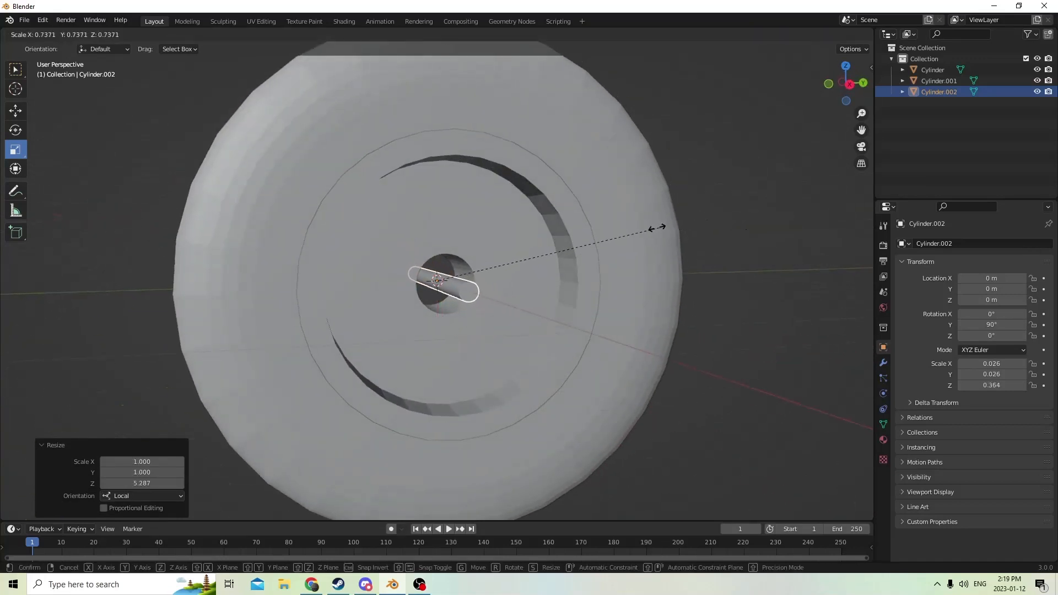
click(573, 232)
middle_drag(561, 234, 362, 148)
Move the thin cylinder below the hub's central hole and set its Z location to -0.0018 m
click(16, 110)
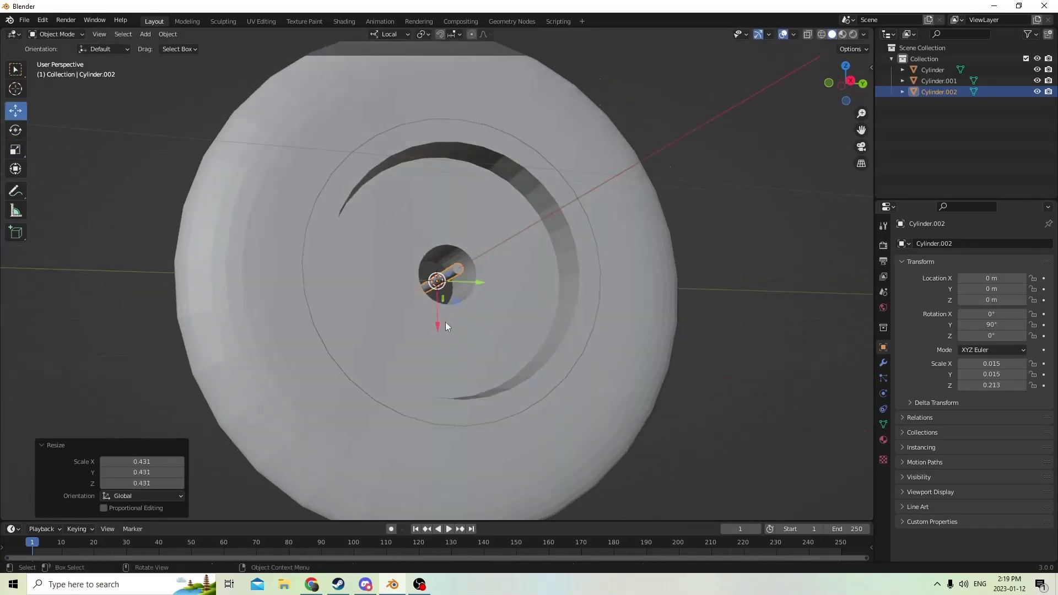
drag(435, 323, 444, 386)
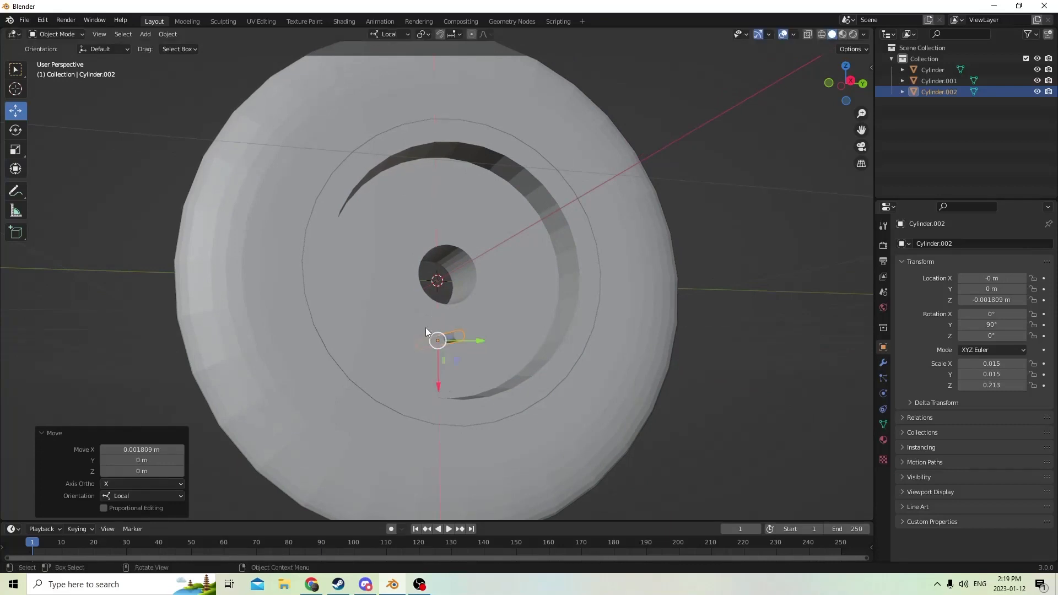
middle_drag(425, 328, 417, 369)
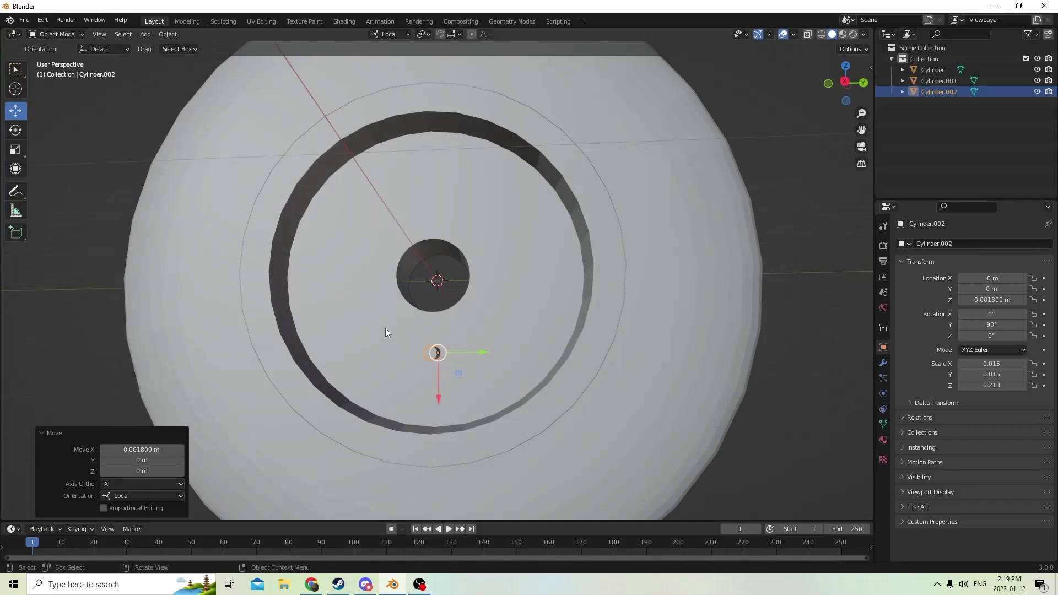
mouse_move(533, 296)
middle_down()
mouse_move(582, 308)
mouse_move(538, 307)
middle_up()
click(1000, 300)
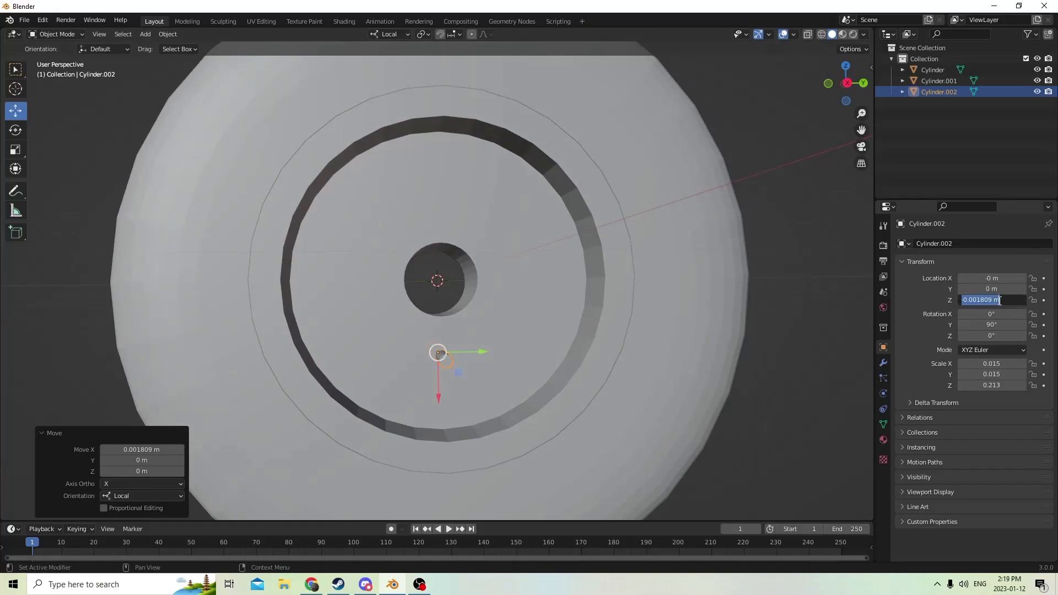
click(985, 300)
key(Return)
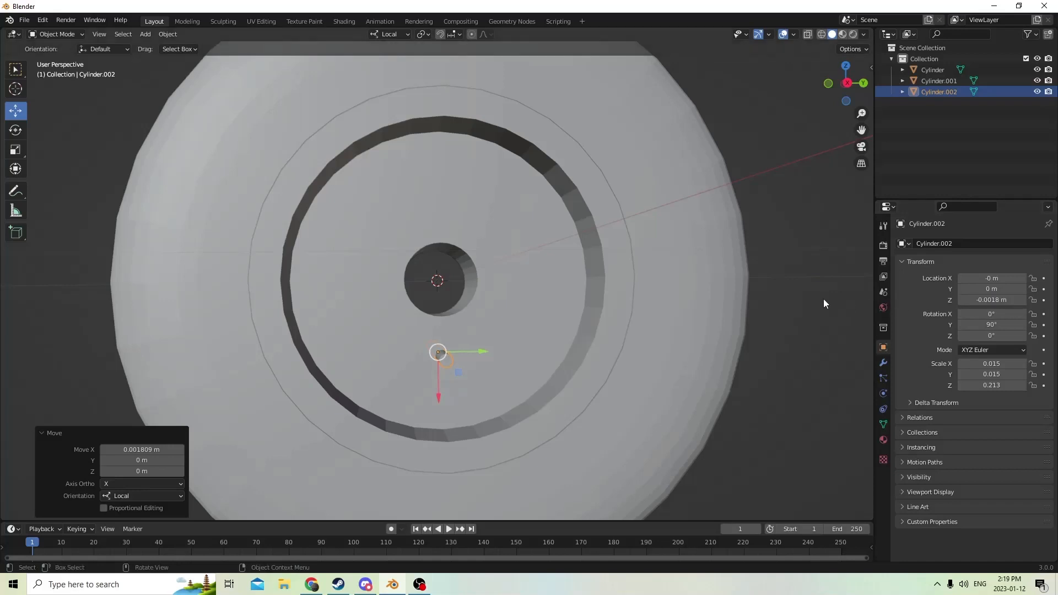
Undo the thin cylinder's move below the hub's central hole
middle_drag(604, 273, 559, 264)
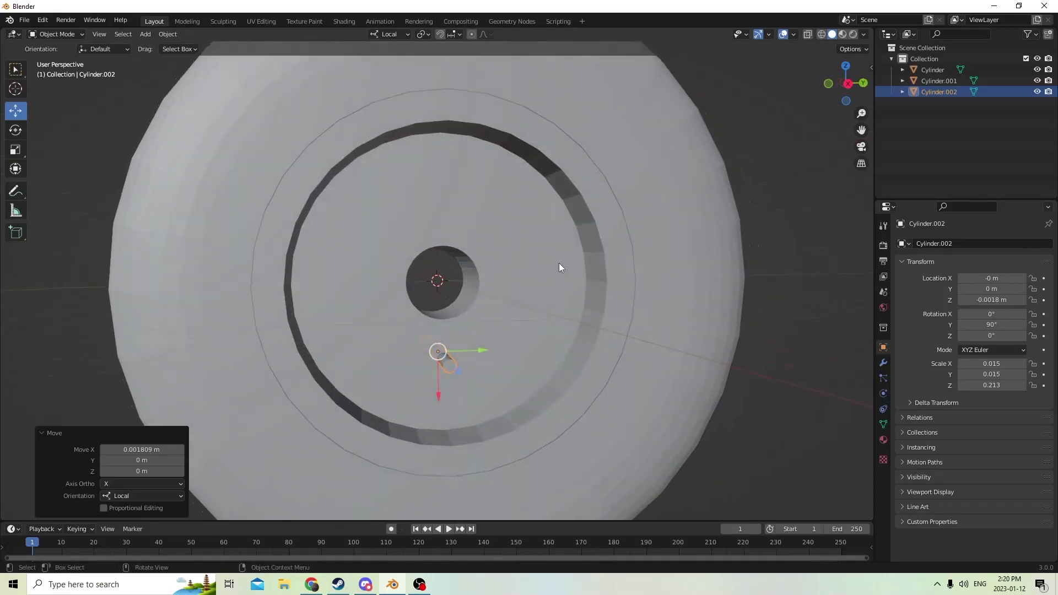
click(43, 20)
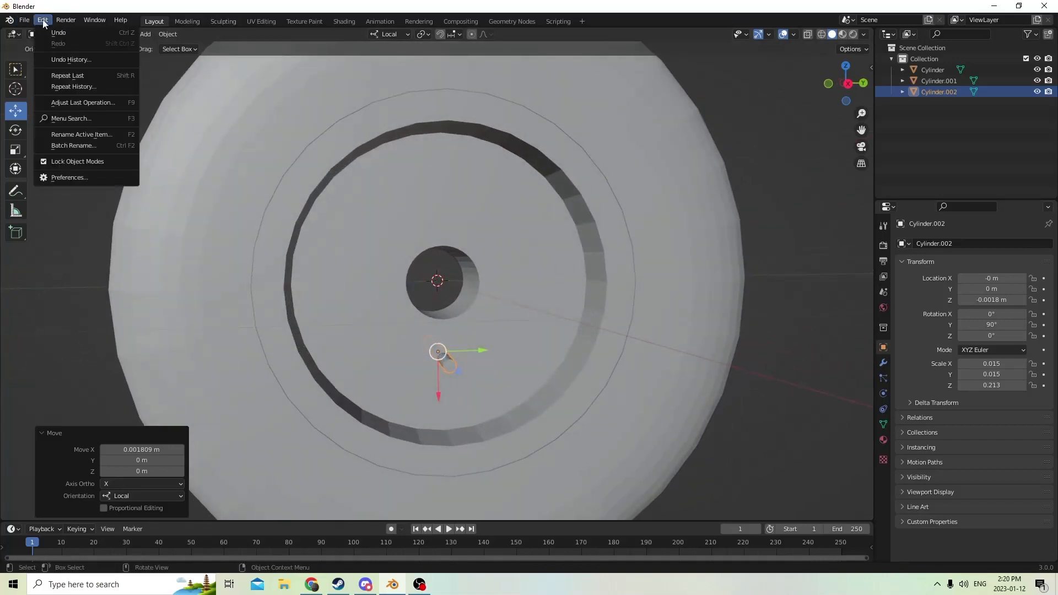
click(57, 33)
click(47, 25)
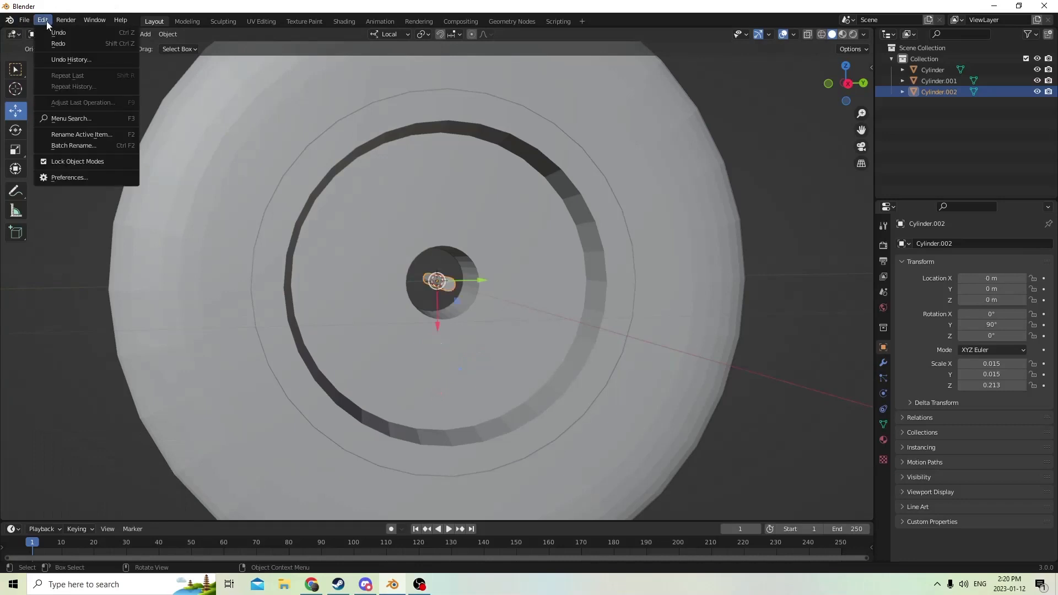
middle_drag(436, 215, 520, 249)
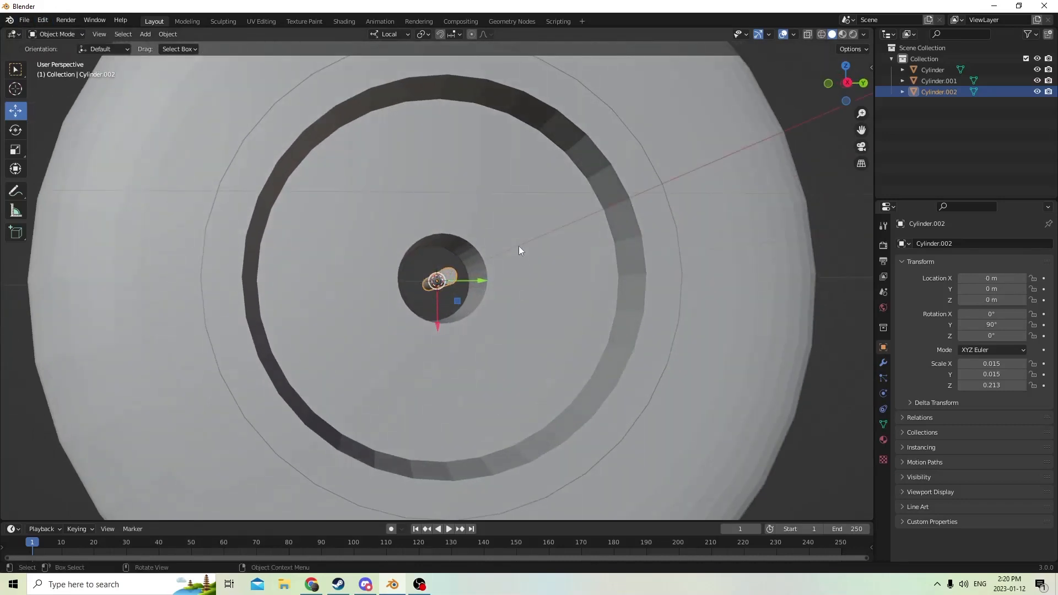
Duplicate the thin cylinder in place, move the copy below the central hole and set its Z location to -0.0018 m
key(shift+d)
key(Escape)
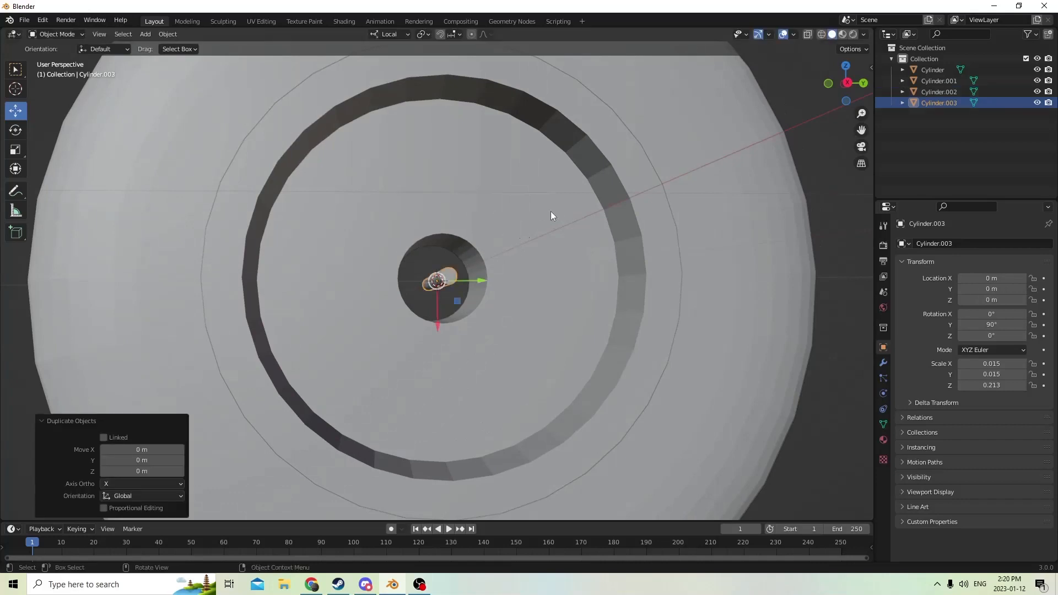
middle_drag(551, 210, 498, 234)
drag(436, 324, 431, 408)
click(997, 301)
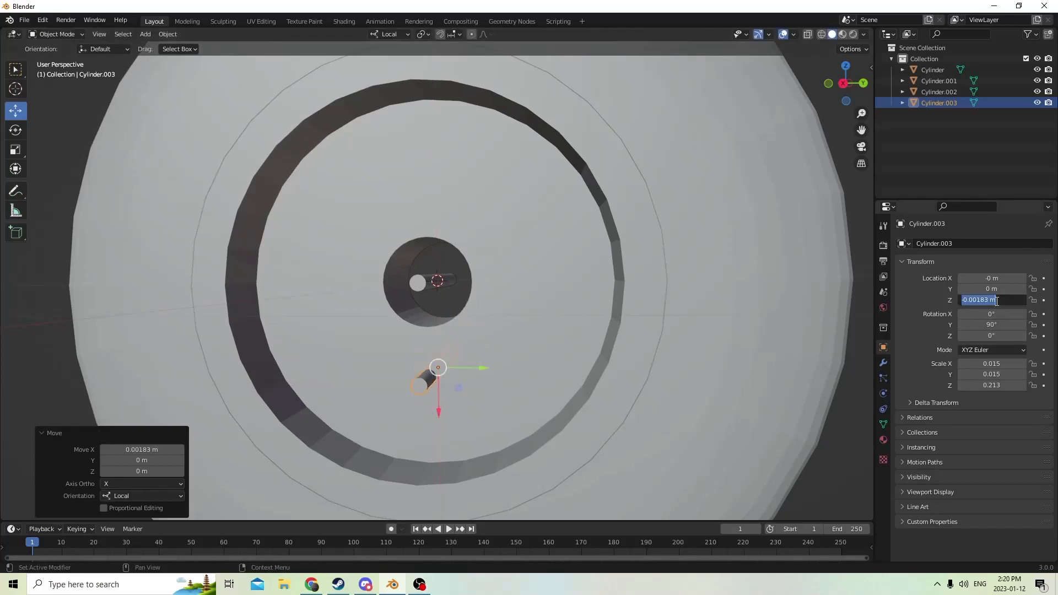
click(990, 300)
text(0)
key(Return)
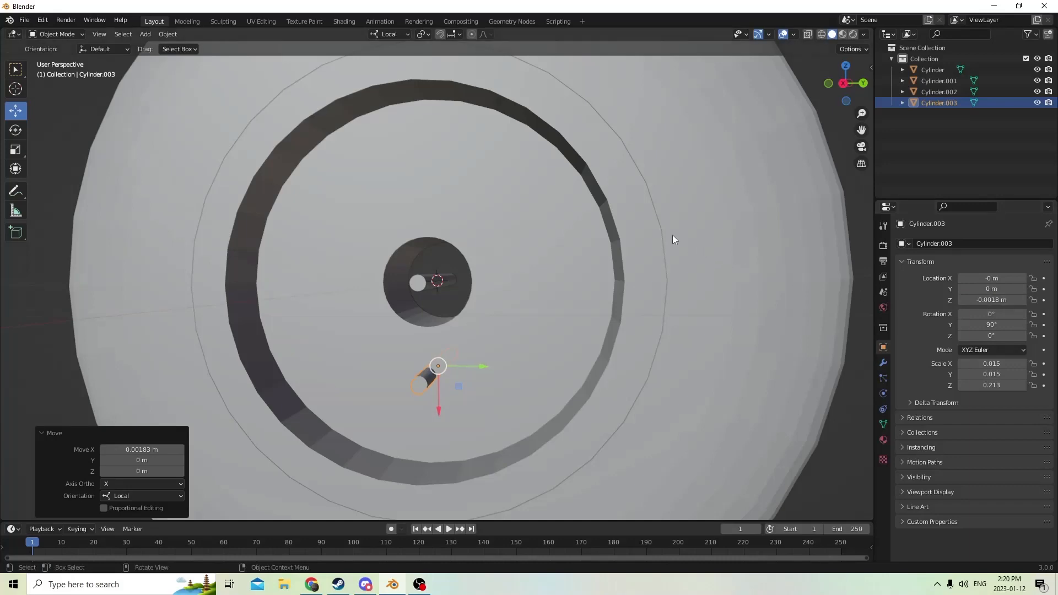
Duplicate the thin cylinder in the central hole and move the copy along Y to a Y location of 0.0018 m
middle_drag(673, 235, 435, 214)
click(444, 281)
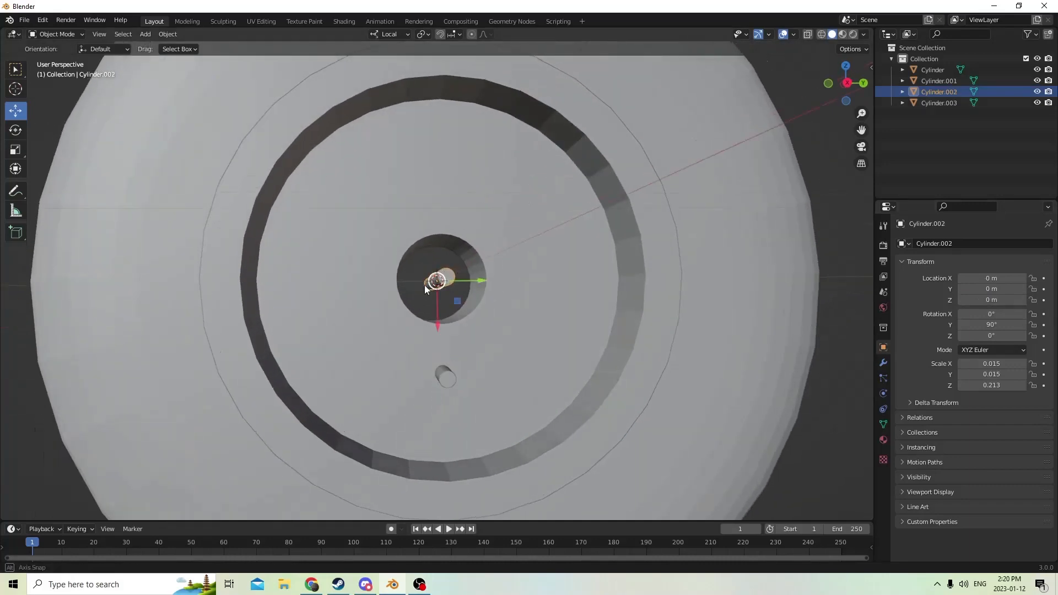
middle_drag(424, 286, 485, 279)
key(shift+d)
key(Escape)
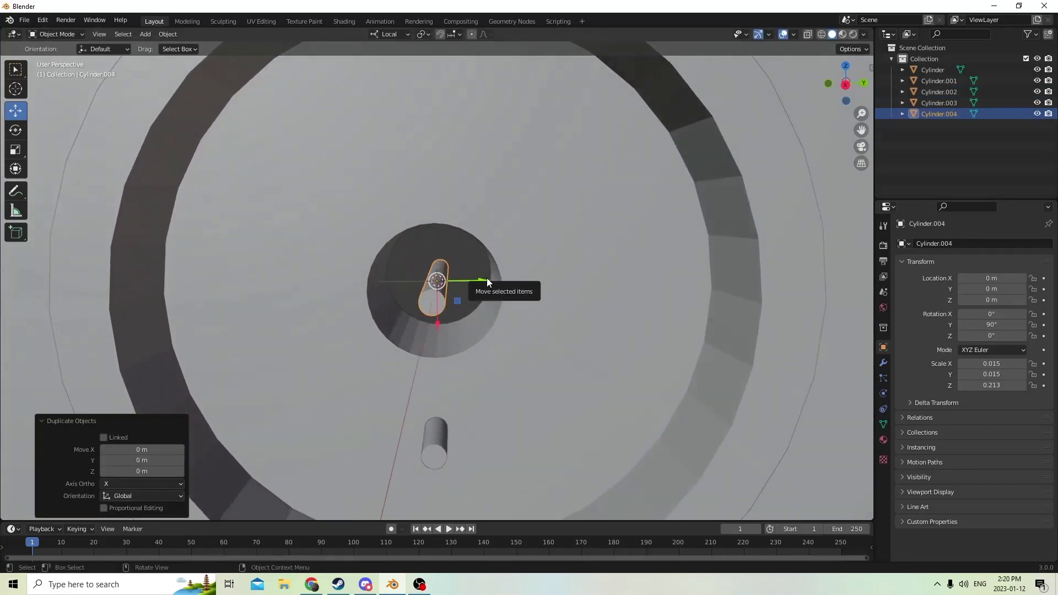
drag(488, 282, 609, 279)
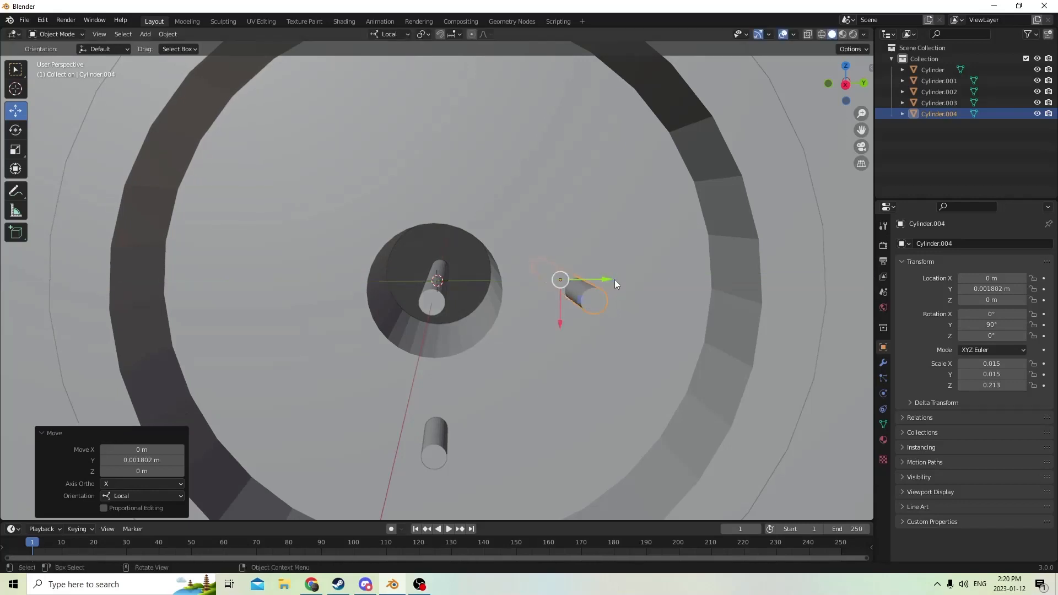
click(1002, 288)
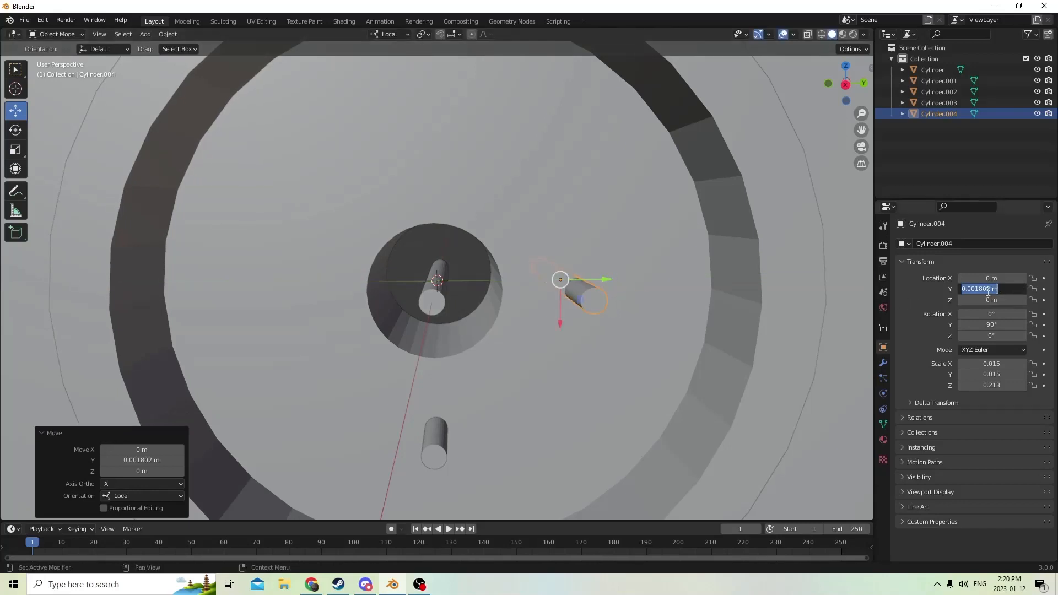
click(987, 290)
key(Return)
Delete the original thin cylinder inside the hub's central hole
middle_drag(724, 256, 698, 229)
click(448, 397)
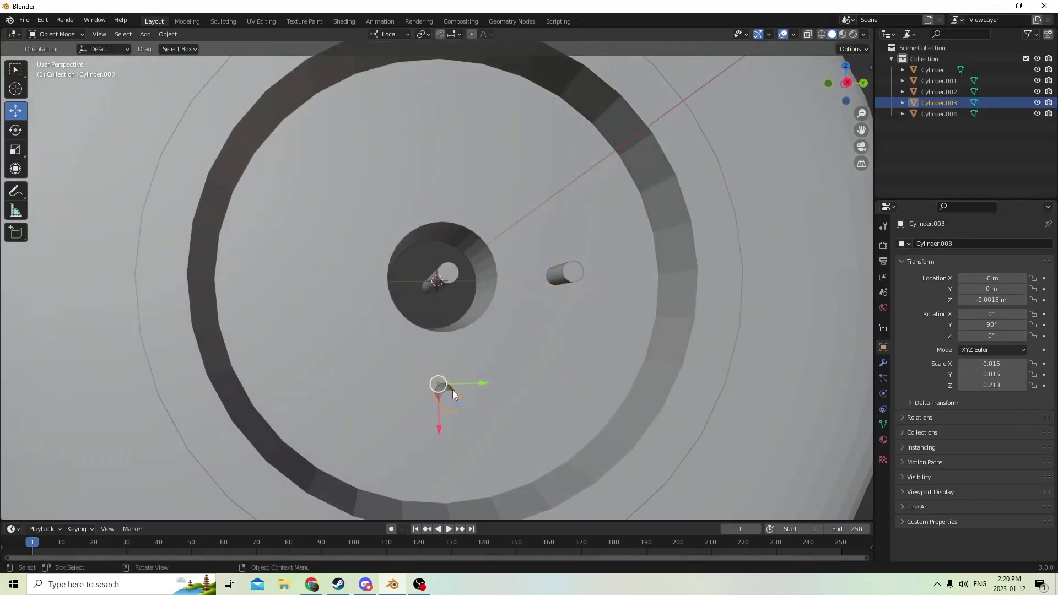
click(567, 277)
mouse_move(550, 286)
middle_down()
mouse_move(537, 295)
mouse_move(547, 295)
middle_up()
click(441, 288)
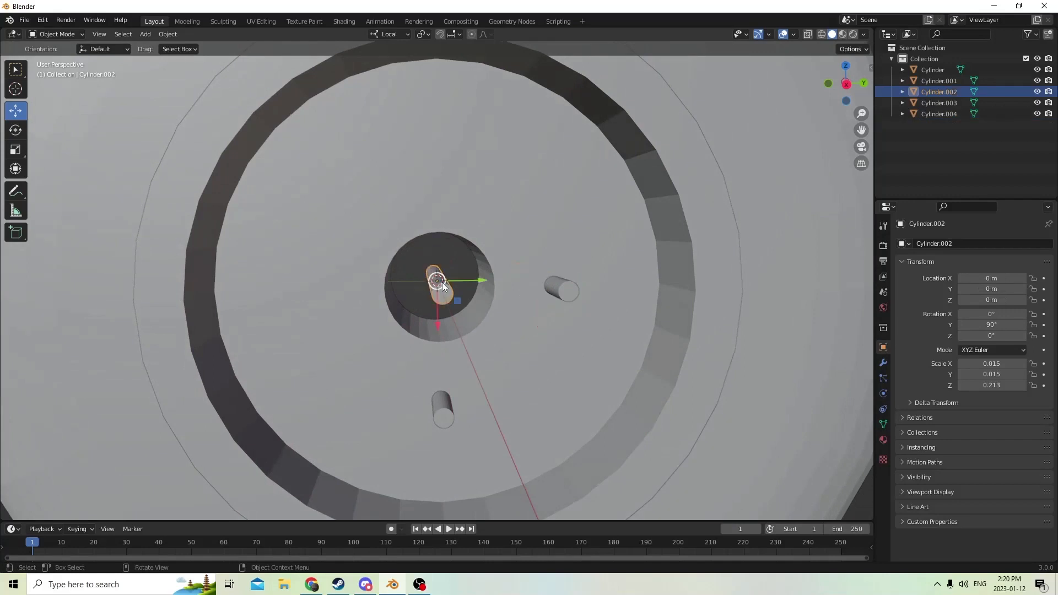
key(x)
click(441, 295)
Duplicate the thin cylinder beside the central hole in place and set the copy's Y location to -0.0018 m
click(563, 291)
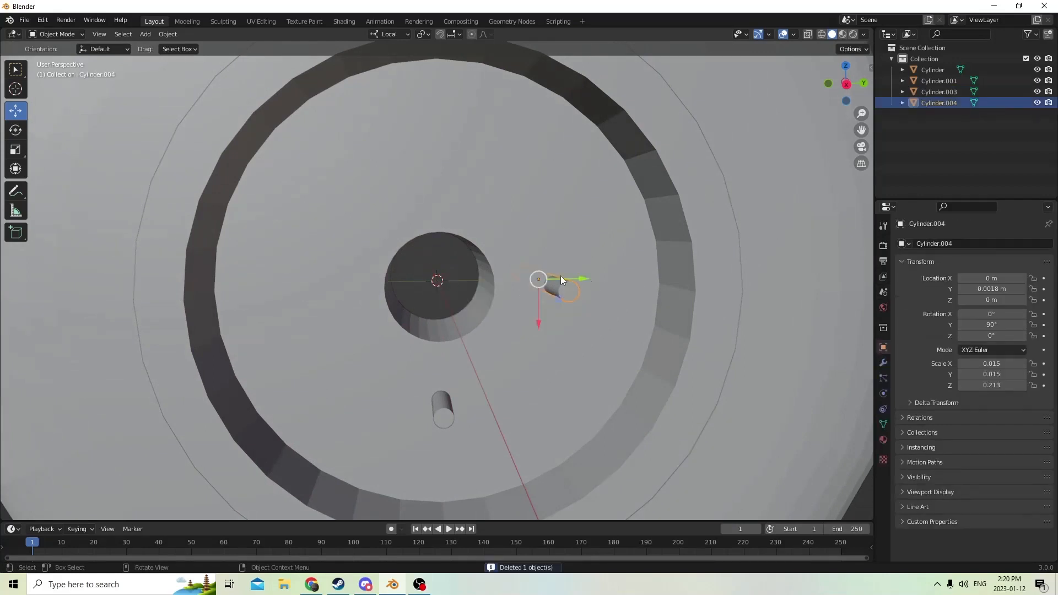
key(shift+d)
right_click(606, 270)
middle_drag(605, 266, 594, 274)
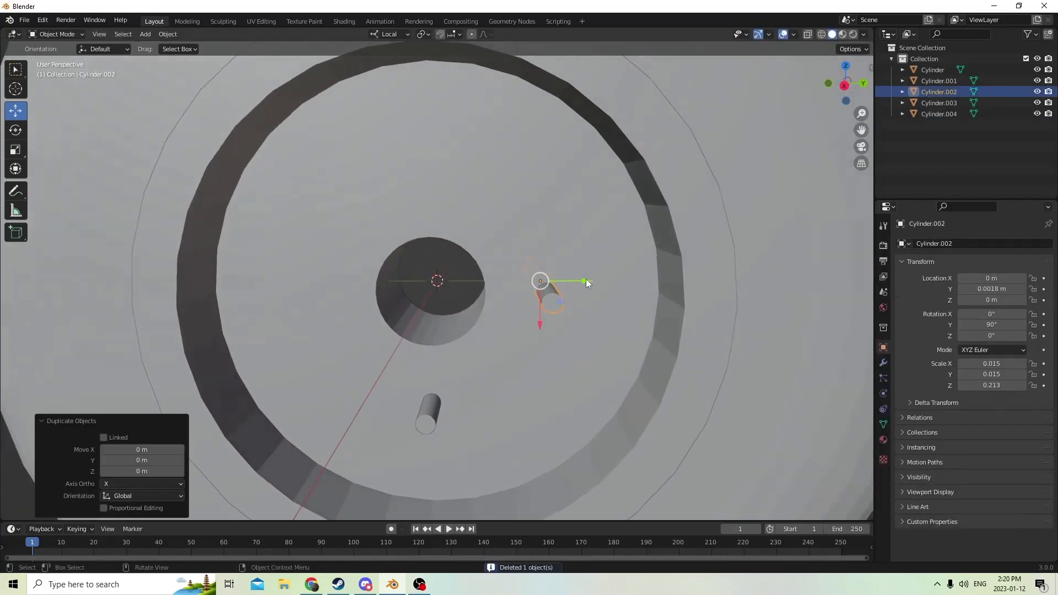
drag(587, 279, 607, 281)
right_click(611, 281)
click(977, 289)
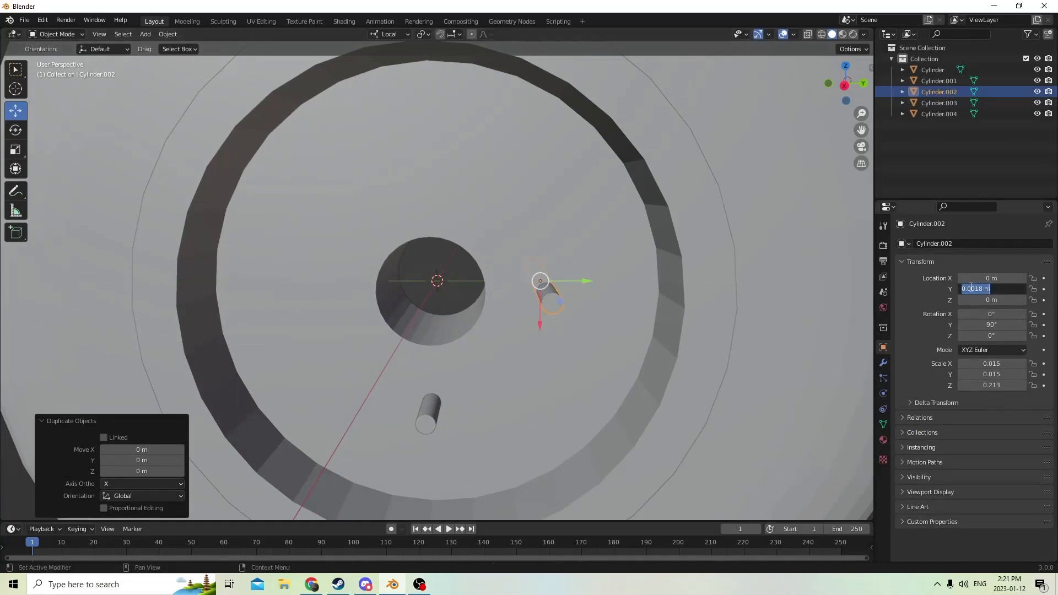
click(964, 287)
text(-)
key(Return)
Select the thin cylinder below the central hole
middle_drag(580, 249, 503, 340)
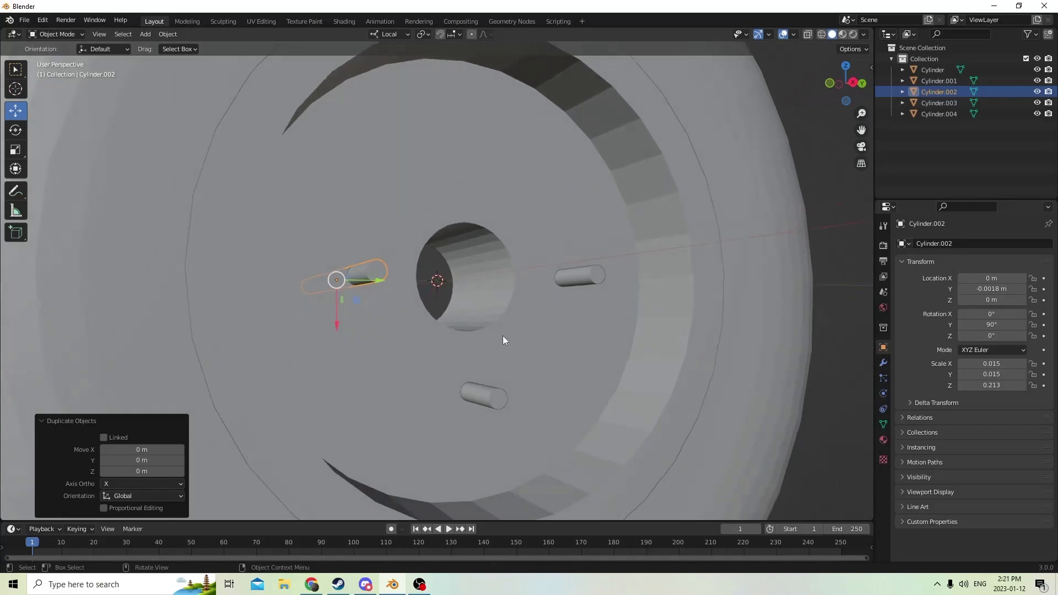
click(483, 393)
middle_drag(483, 394, 494, 313)
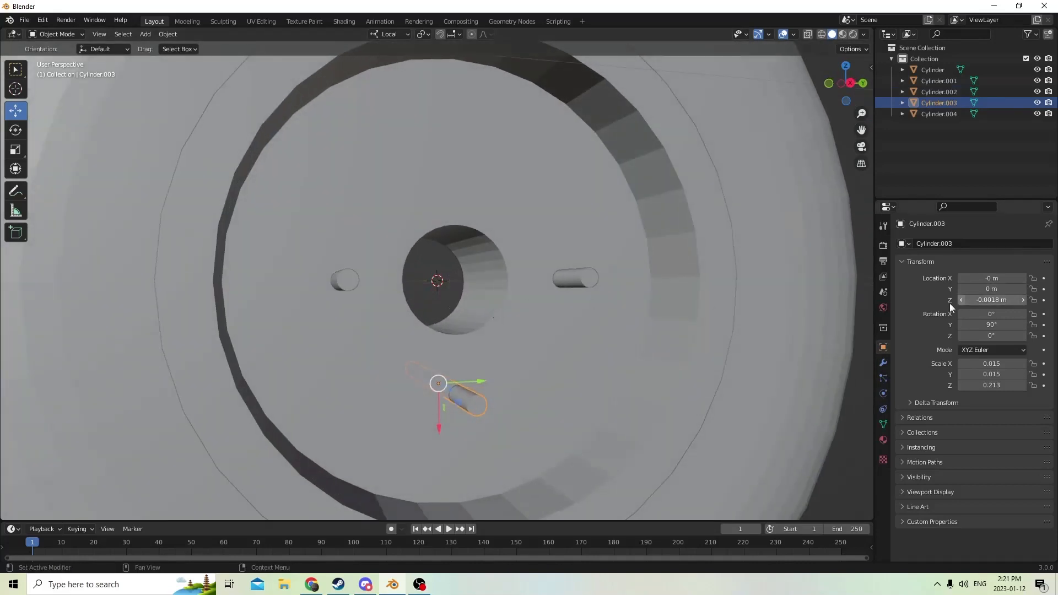
middle_drag(650, 228, 406, 437)
key(g)
key(x)
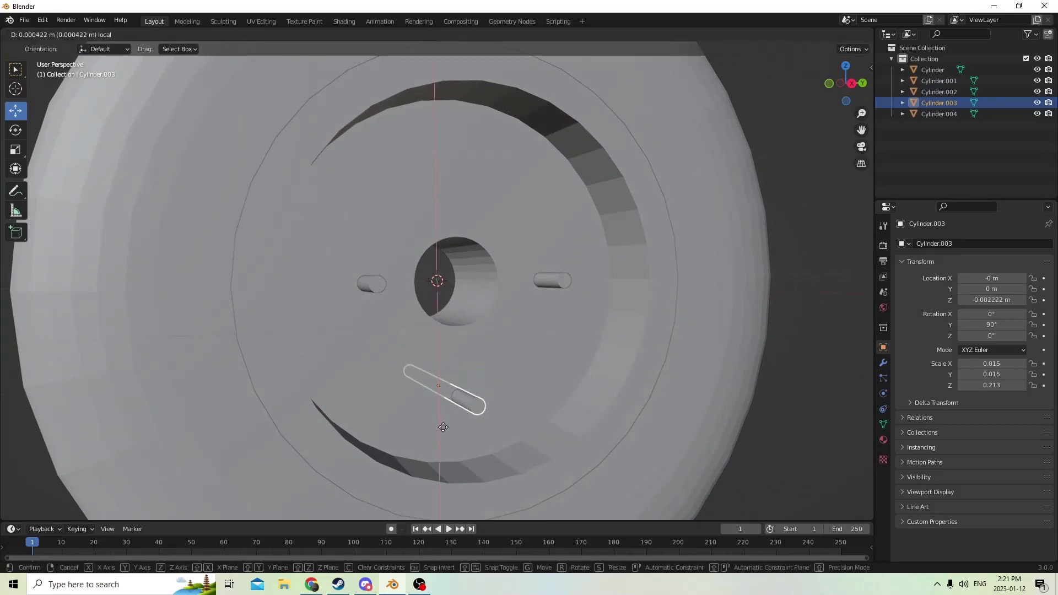
click(449, 330)
Duplicate the lower thin cylinder in place and set the copy's Z location to 0.0018 m
middle_drag(415, 338, 399, 333)
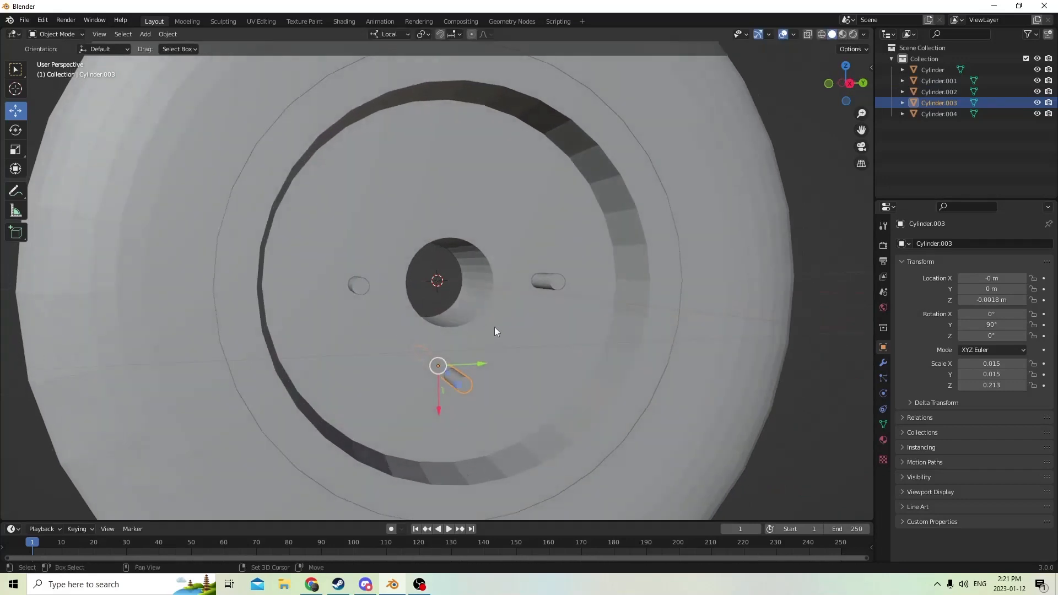
key(shift+d)
key(Escape)
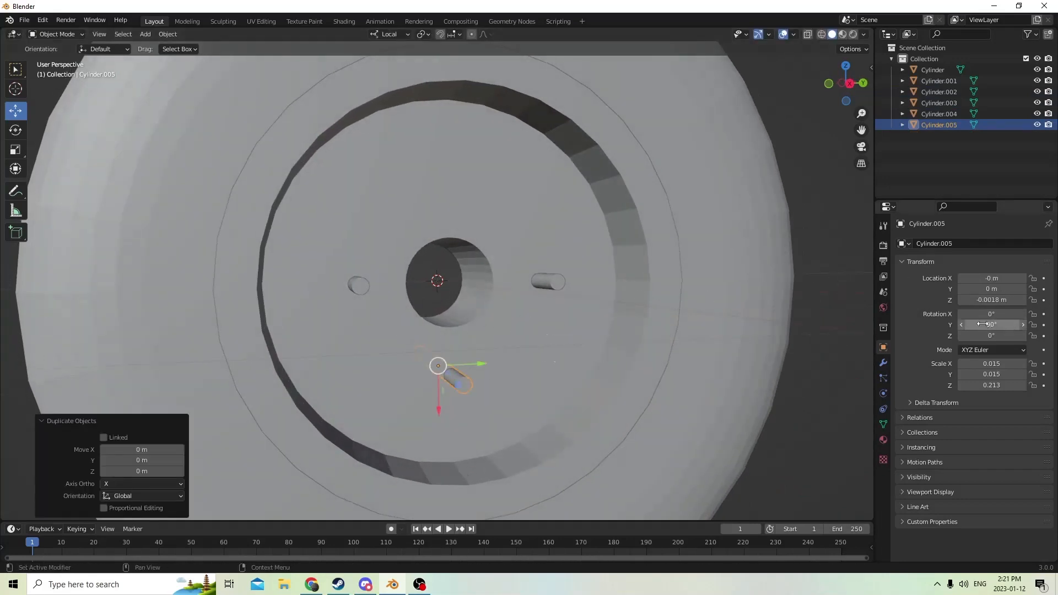
click(977, 300)
click(966, 299)
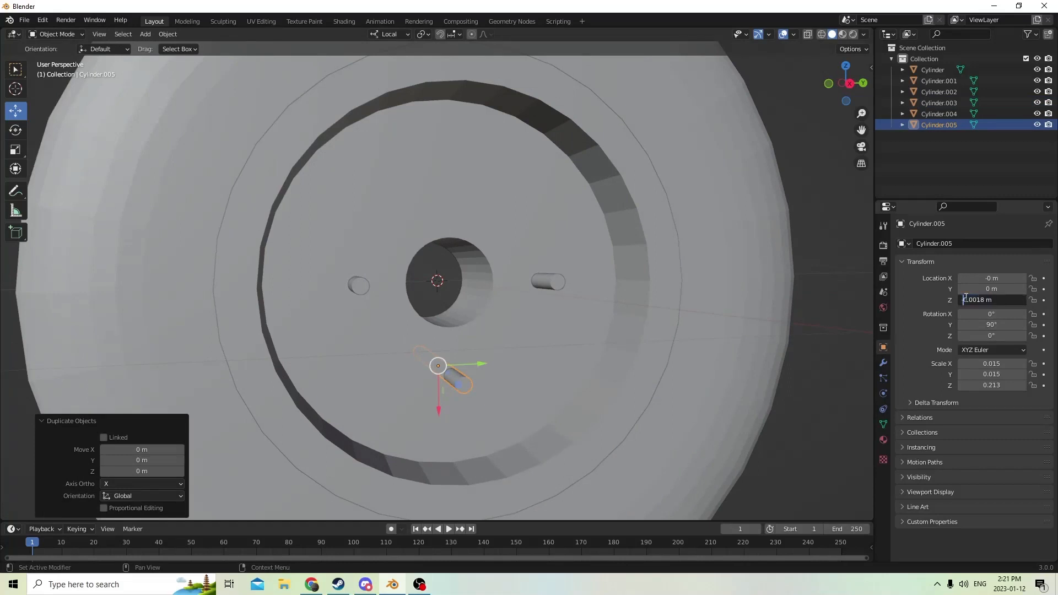
key(Return)
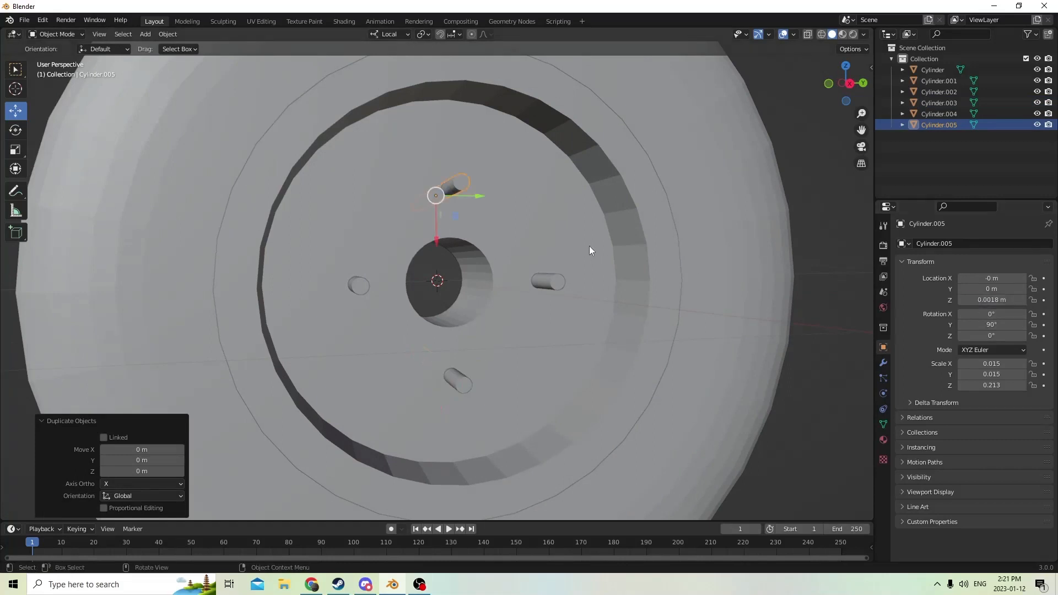
Select all four thin cylinders around the central hole and duplicate them in place
scroll(576, 240, down, 4)
mouse_move(576, 241)
middle_down()
mouse_move(650, 243)
mouse_move(555, 255)
mouse_move(571, 254)
middle_up()
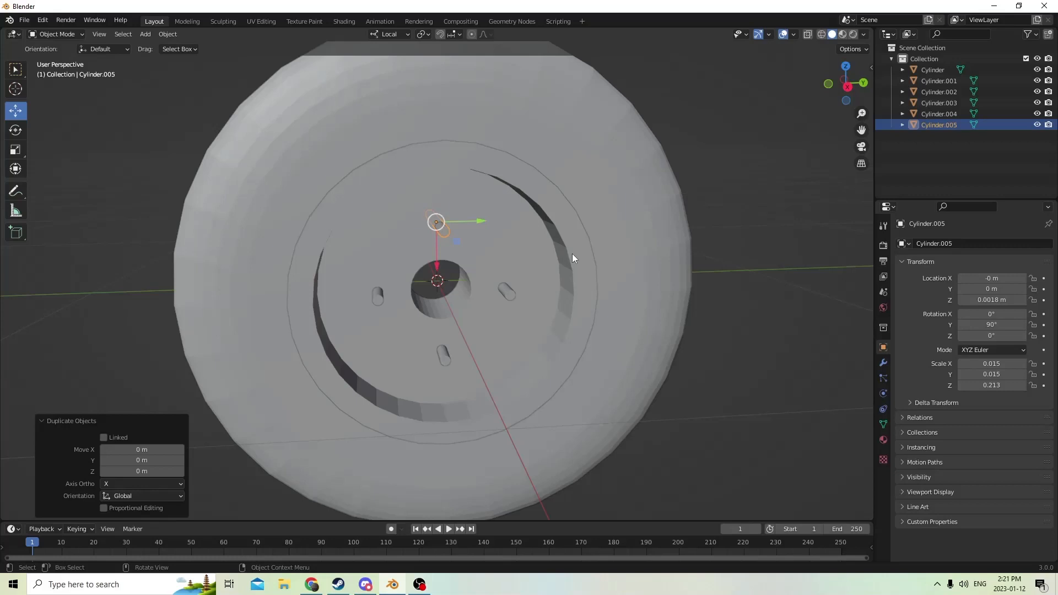
middle_drag(614, 253, 387, 278)
shift+click(378, 293)
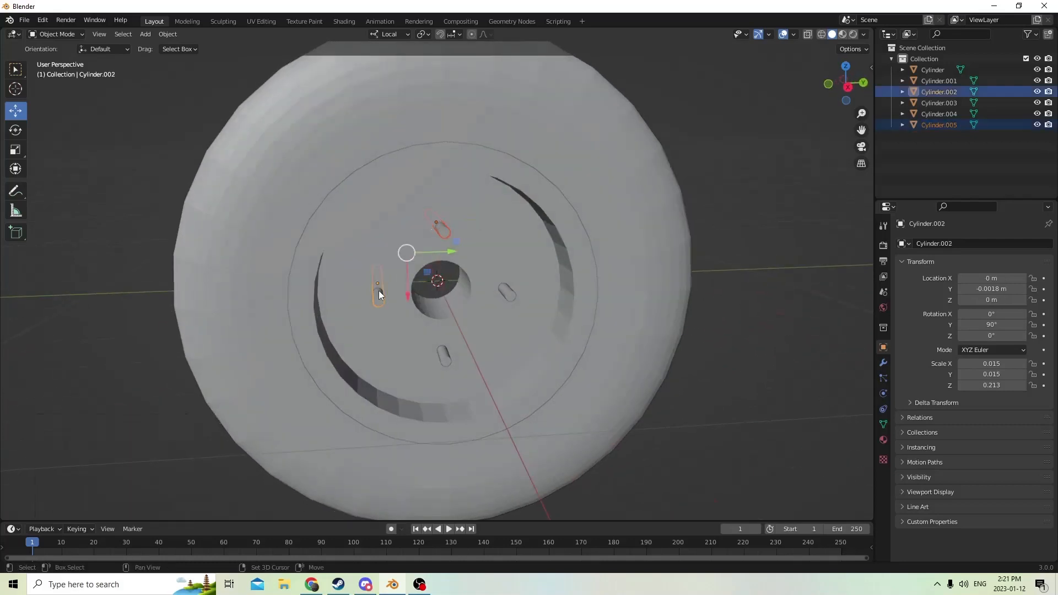
shift+click(443, 353)
shift+click(504, 290)
middle_drag(485, 274, 513, 274)
key(shift+d)
key(Escape)
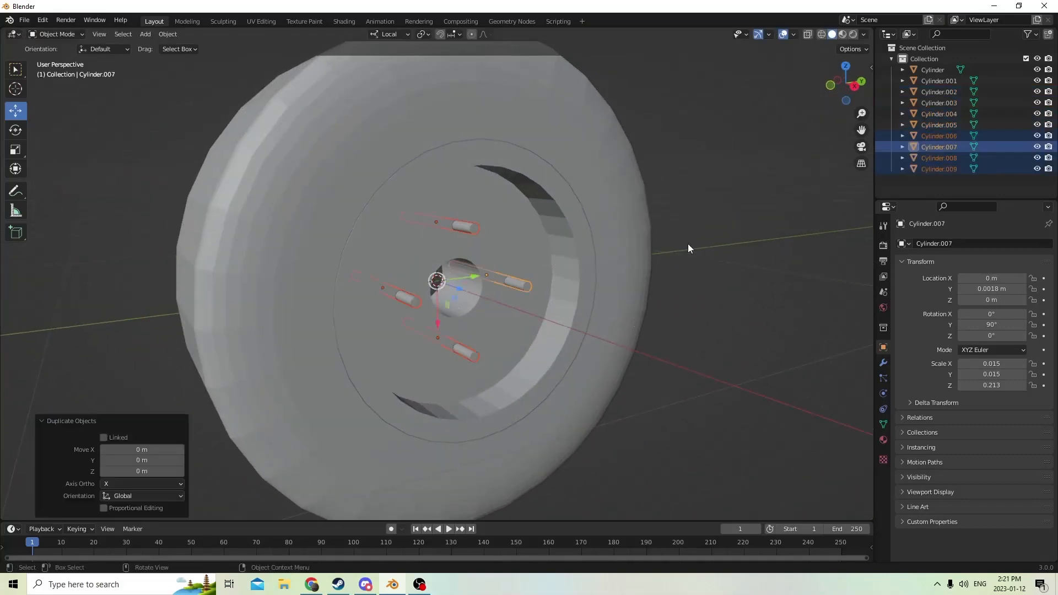
Add the hub to the selection as active object and cut the four copies out with a Bool Tool Auto Boolean Difference
middle_drag(688, 243, 545, 246)
shift+click(501, 220)
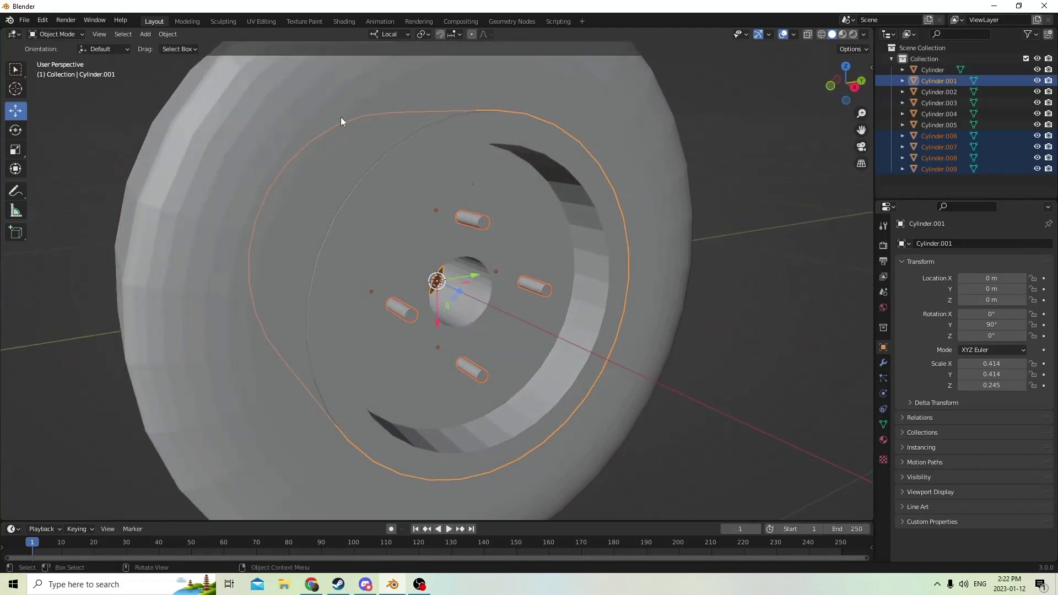
click(167, 34)
mouse_move(187, 400)
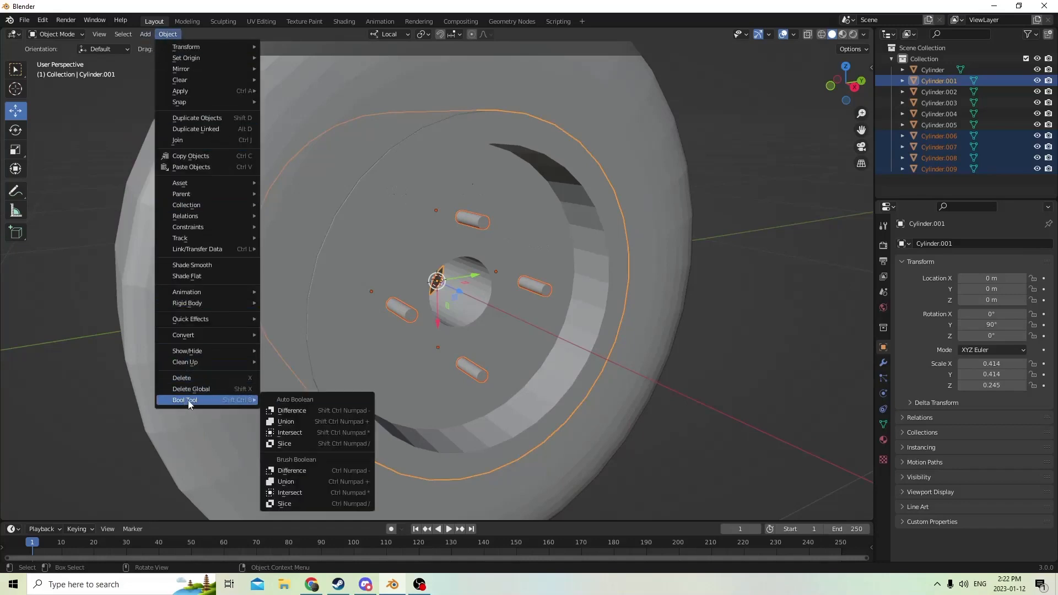
click(282, 411)
Select the four remaining thin cylinders and move them together along local Z by 0.000406 m
mouse_move(460, 299)
middle_down()
mouse_move(422, 304)
mouse_move(469, 301)
middle_up()
click(422, 315)
shift+click(504, 223)
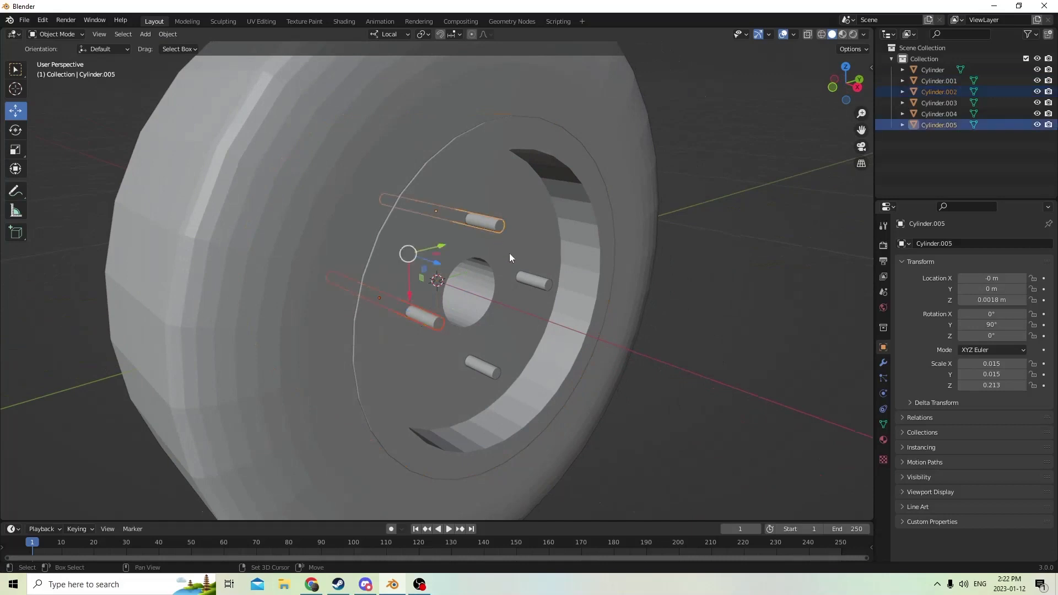
shift+click(534, 287)
shift+click(474, 365)
middle_drag(474, 365, 501, 303)
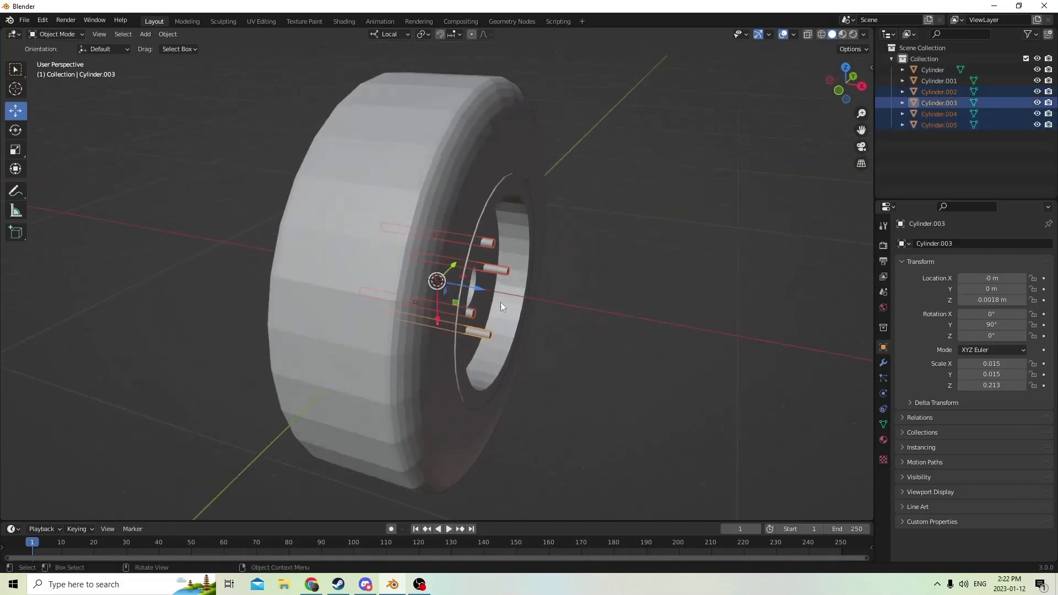
drag(469, 285, 486, 268)
mouse_move(485, 268)
middle_down()
mouse_move(342, 243)
mouse_move(378, 227)
mouse_move(430, 250)
mouse_move(544, 253)
mouse_move(493, 274)
middle_up()
drag(487, 272, 462, 274)
right_click(462, 274)
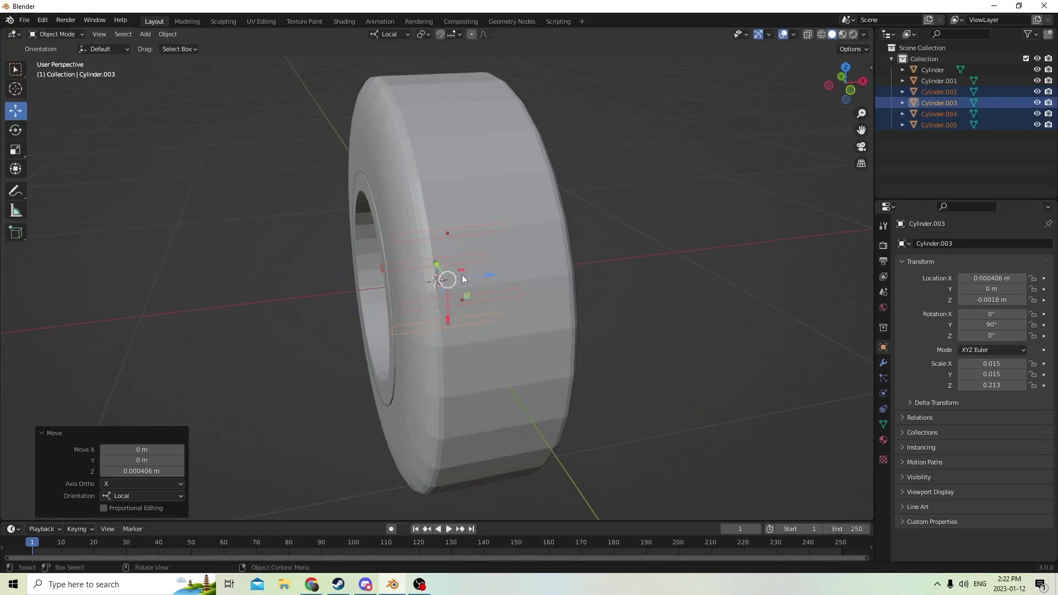
Add the hub and the tyre to the selected thin cylinders
middle_drag(462, 275, 389, 216)
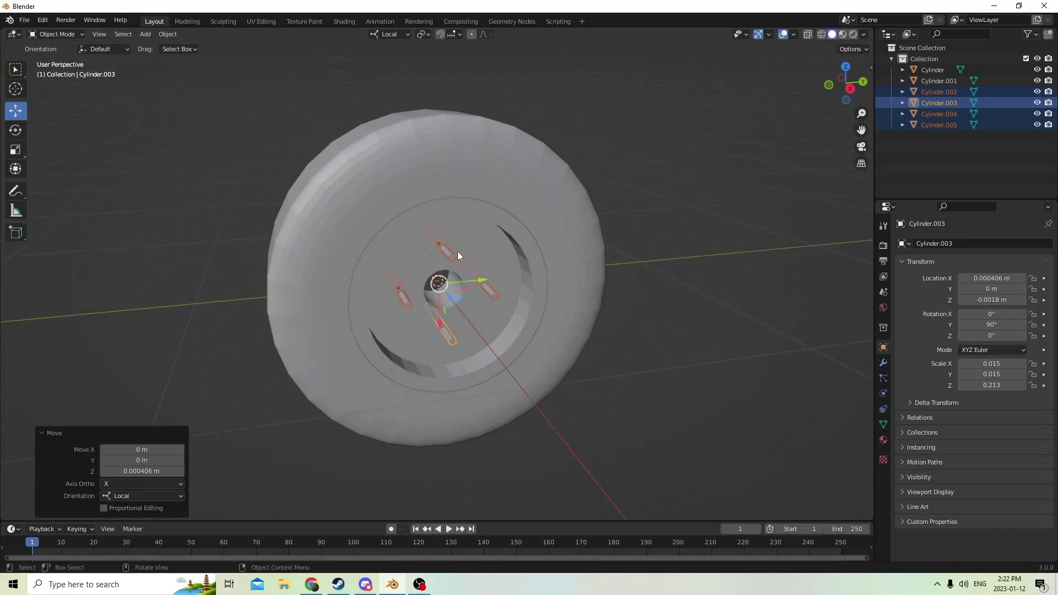
middle_drag(458, 252, 484, 244)
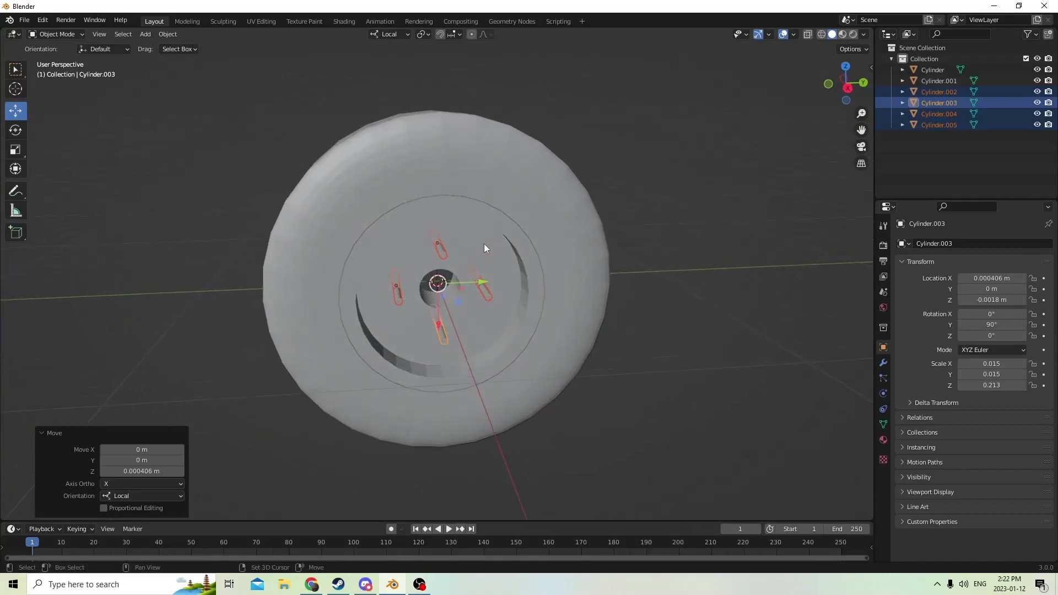
shift+click(481, 242)
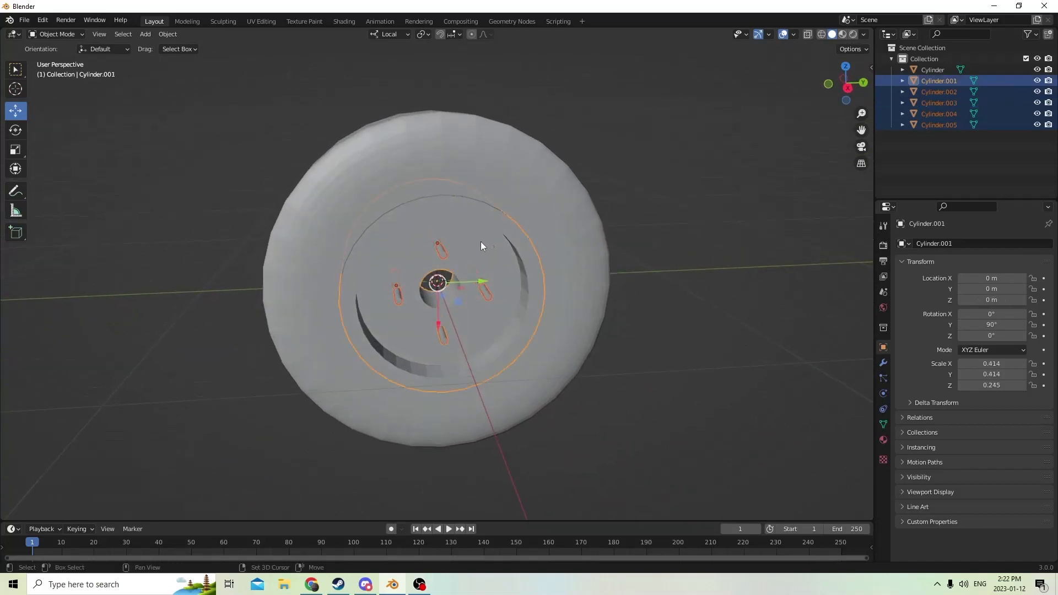
shift+click(533, 219)
middle_drag(532, 220, 481, 287)
drag(481, 285, 365, 283)
right_click(366, 284)
scroll(366, 282, down, 3)
mouse_move(468, 257)
middle_down()
mouse_move(488, 242)
mouse_move(515, 259)
mouse_move(630, 257)
mouse_move(538, 260)
mouse_move(567, 262)
mouse_move(489, 296)
mouse_move(577, 288)
mouse_move(575, 266)
mouse_move(472, 255)
mouse_move(626, 263)
mouse_move(524, 277)
mouse_move(428, 274)
mouse_move(454, 260)
middle_up()
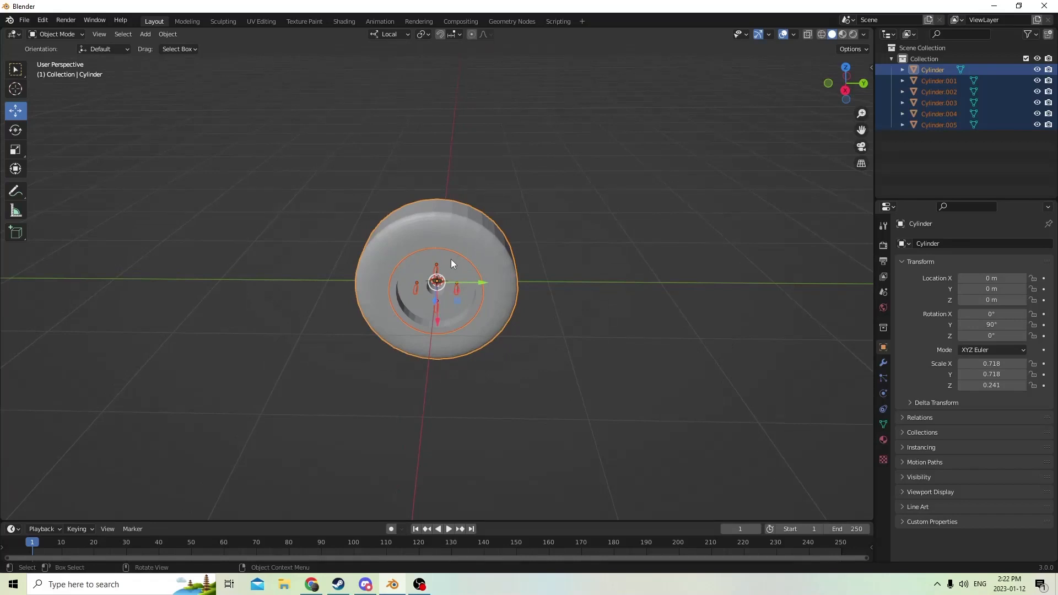
Move the whole selected wheel along its local Y axis by -0.030923 m
scroll(448, 260, down, 3)
mouse_move(488, 270)
middle_down()
mouse_move(464, 283)
mouse_move(487, 283)
middle_up()
drag(487, 283, 247, 280)
middle_drag(247, 279, 525, 330)
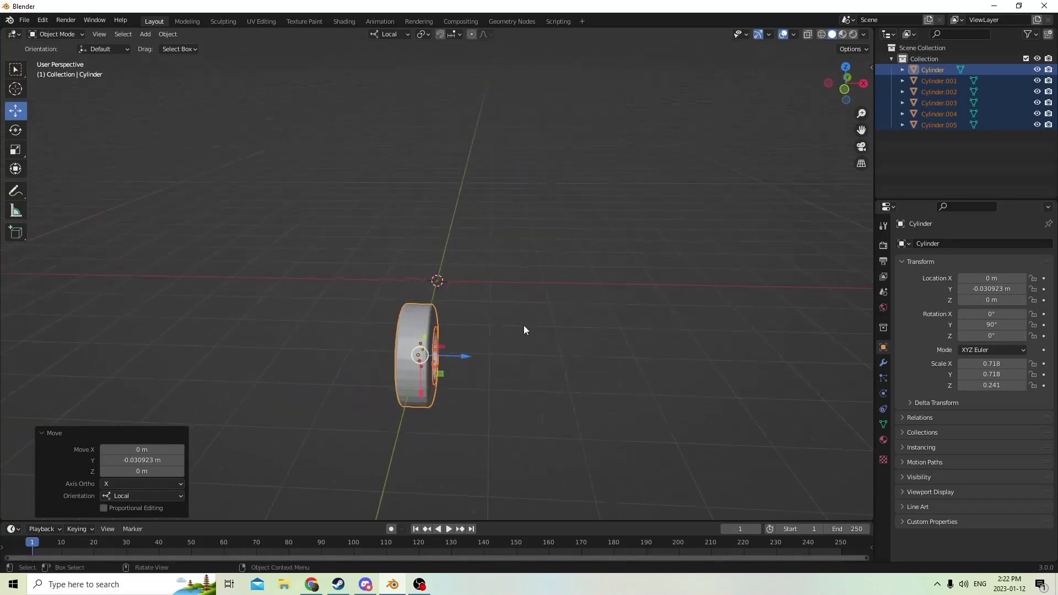
Shift the whole wheel along its local Z axis to an X location of 0.019843 m
drag(462, 358, 663, 348)
middle_drag(663, 353, 642, 358)
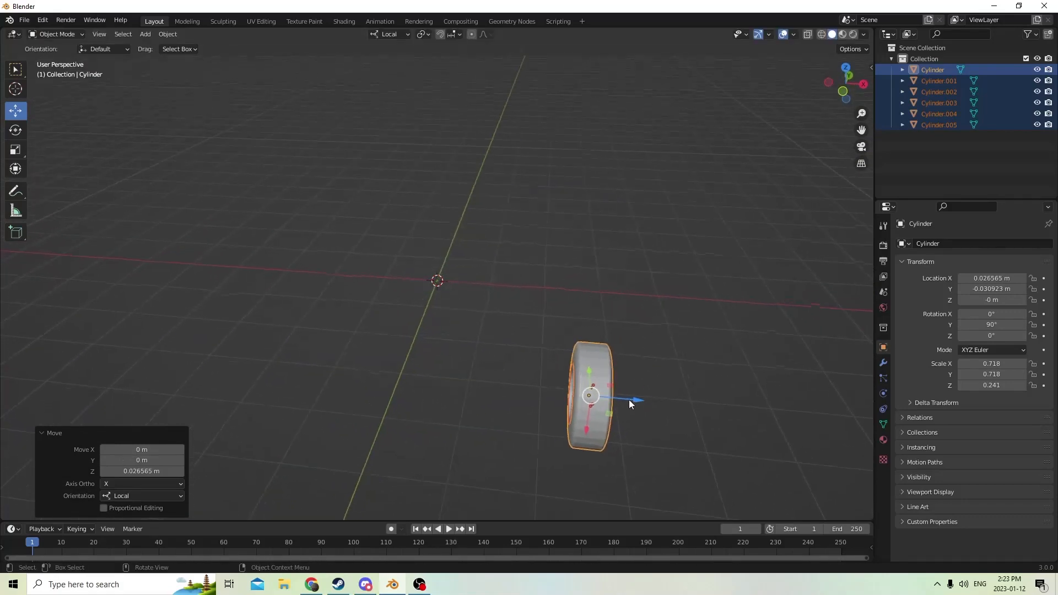
key(g)
key(z)
click(577, 399)
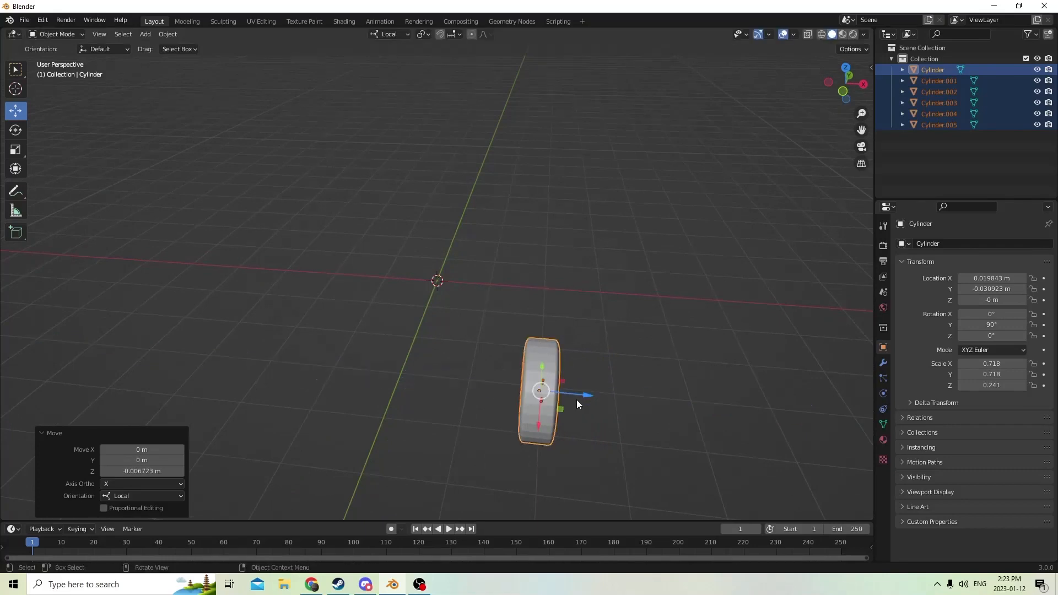
middle_drag(576, 400, 564, 368)
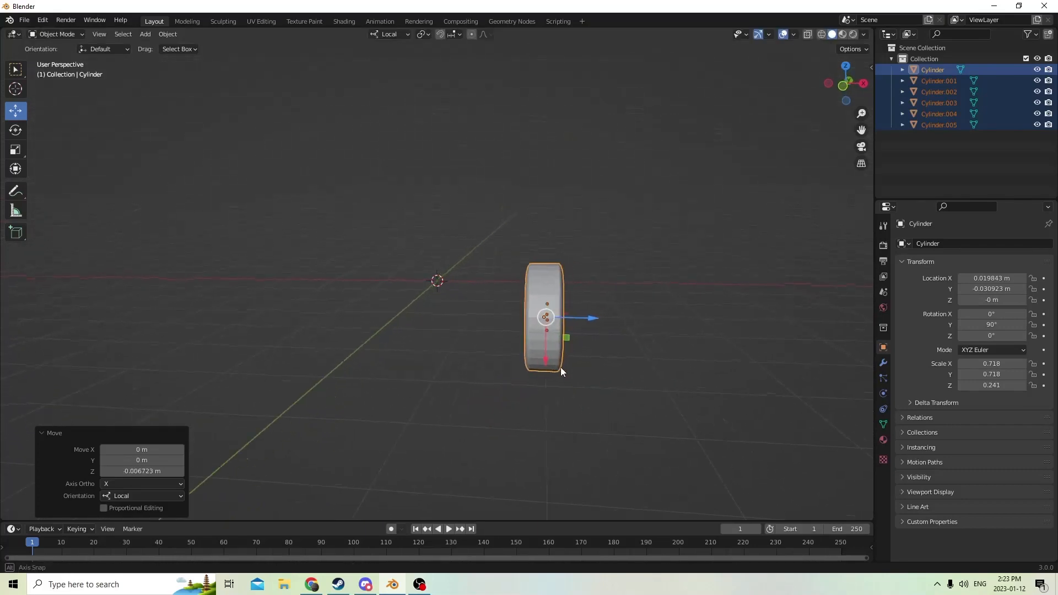
middle_drag(560, 368, 446, 363)
middle_drag(526, 369, 527, 355)
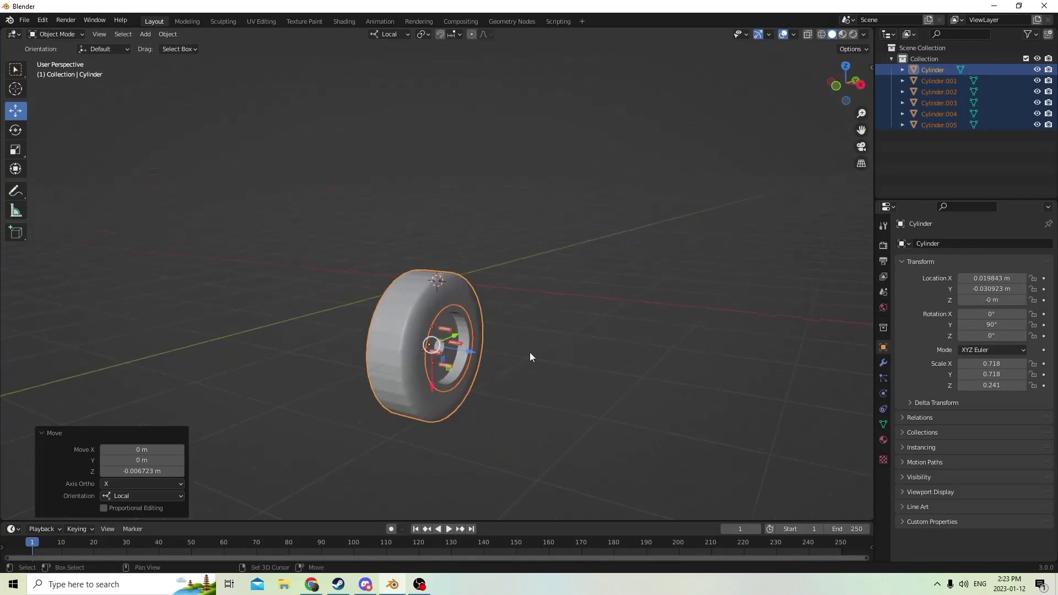
Duplicate the tyre, hub and four pins in place, and try moving the copies along local Z
key(shift+d)
key(Escape)
middle_drag(537, 317, 551, 350)
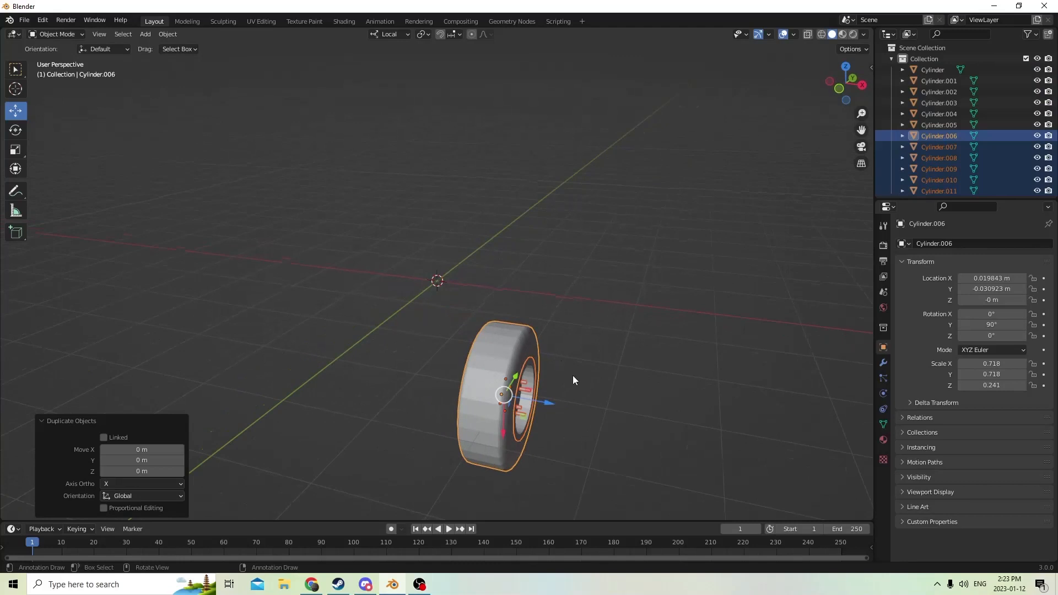
middle_drag(694, 350, 701, 348)
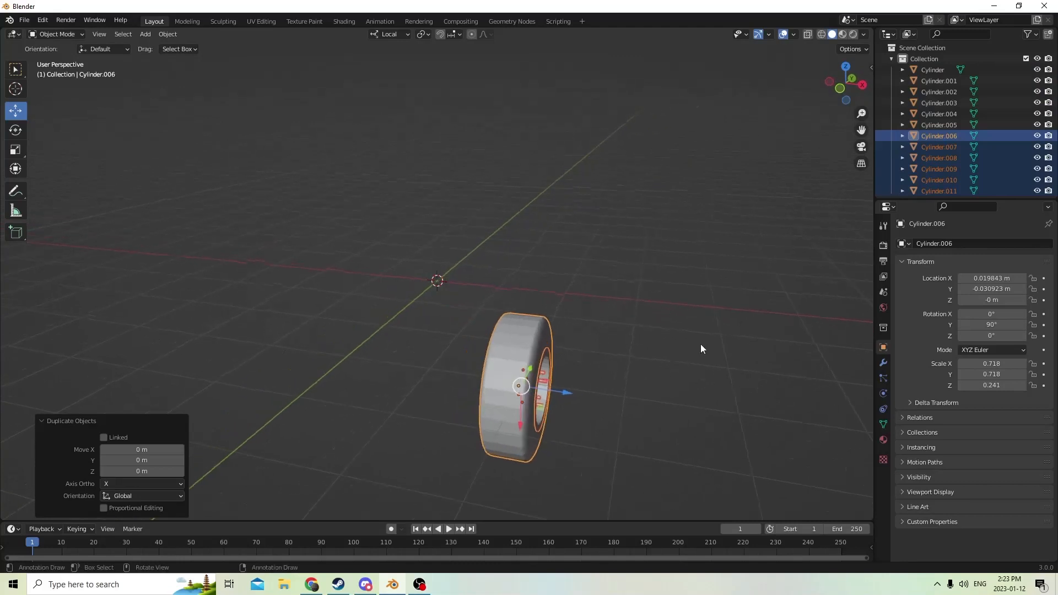
drag(565, 391, 634, 398)
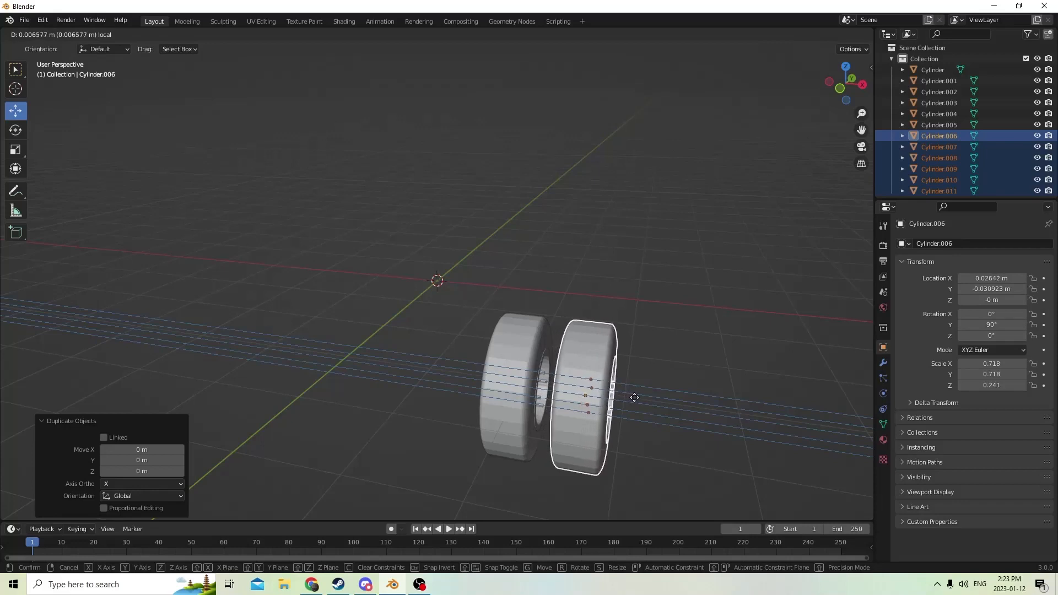
right_click(625, 395)
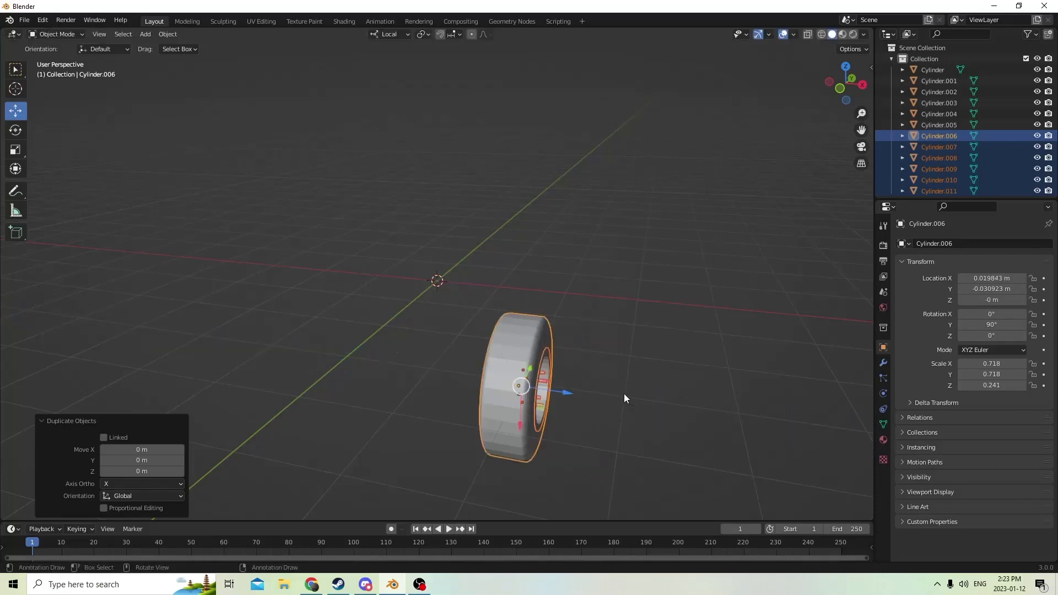
Mirror the duplicated tyre's position by setting its Location X to -0.019843 m
click(972, 278)
click(964, 278)
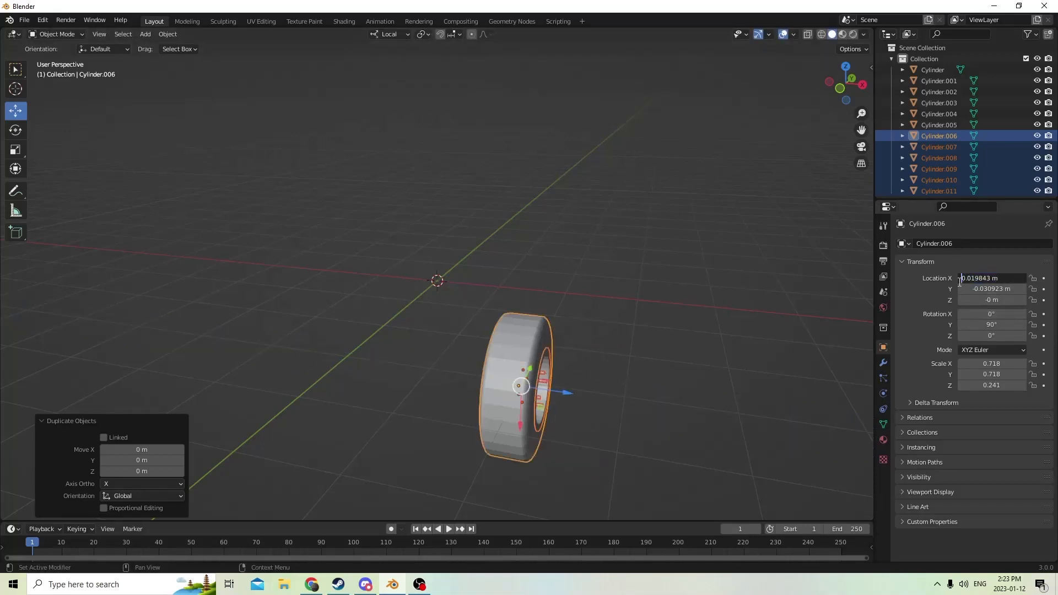
text(-)
key(Return)
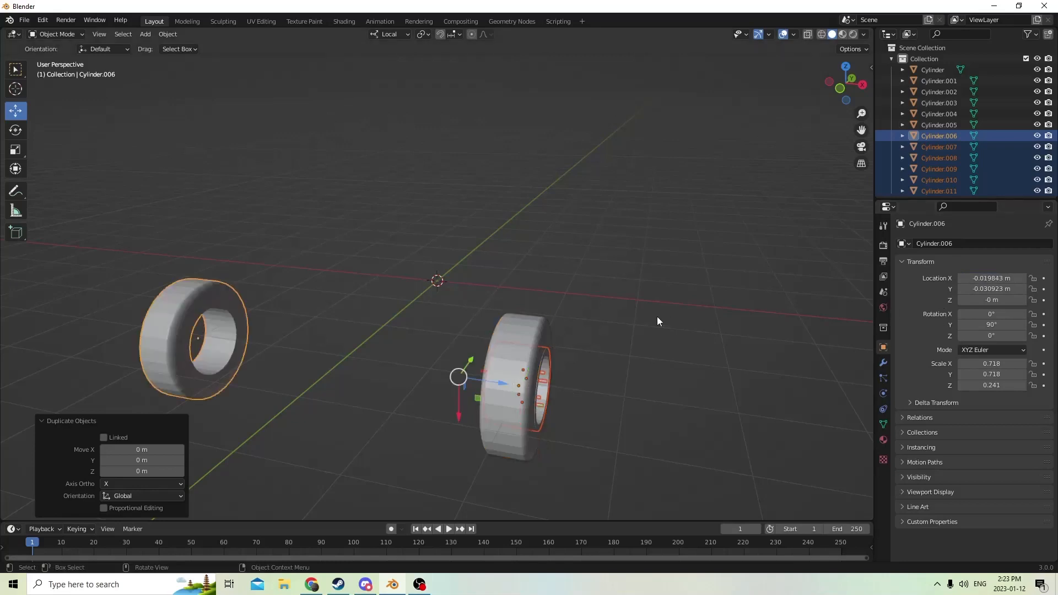
Select one of the overlapping hubs and set its Location X to -0.019843 m to fit the second tyre
scroll(658, 316, up, 3)
mouse_move(619, 307)
middle_down()
mouse_move(574, 287)
mouse_move(608, 318)
middle_up()
scroll(574, 288, up, 2)
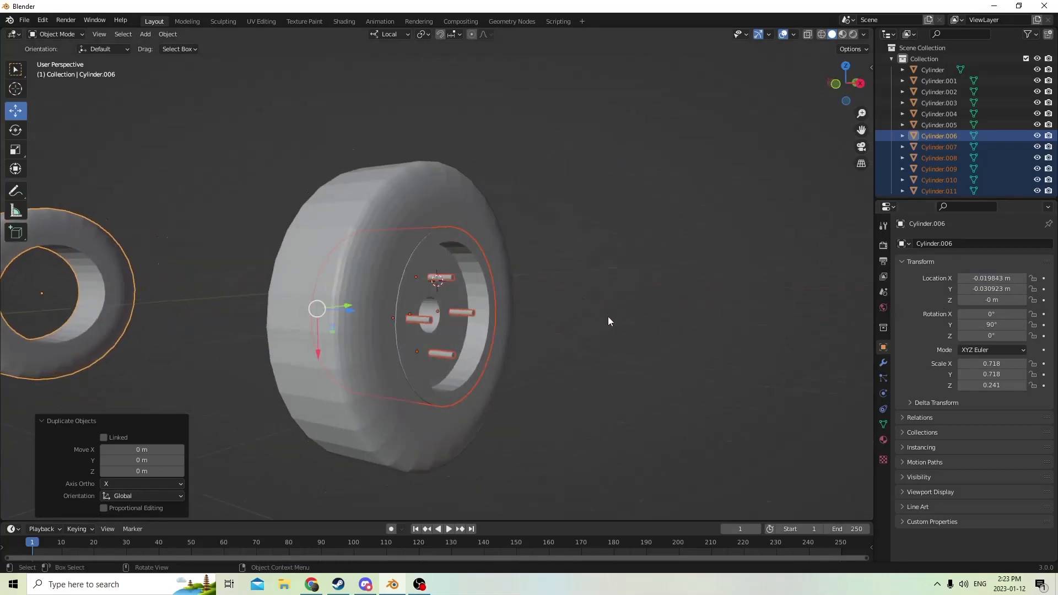
click(456, 298)
click(987, 278)
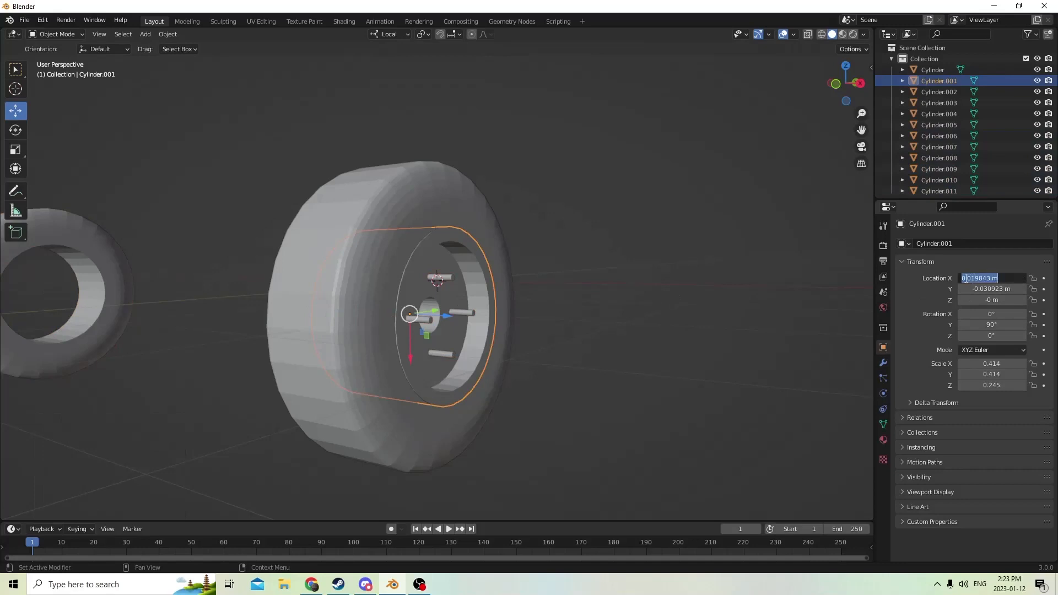
click(962, 278)
text(-)
key(Return)
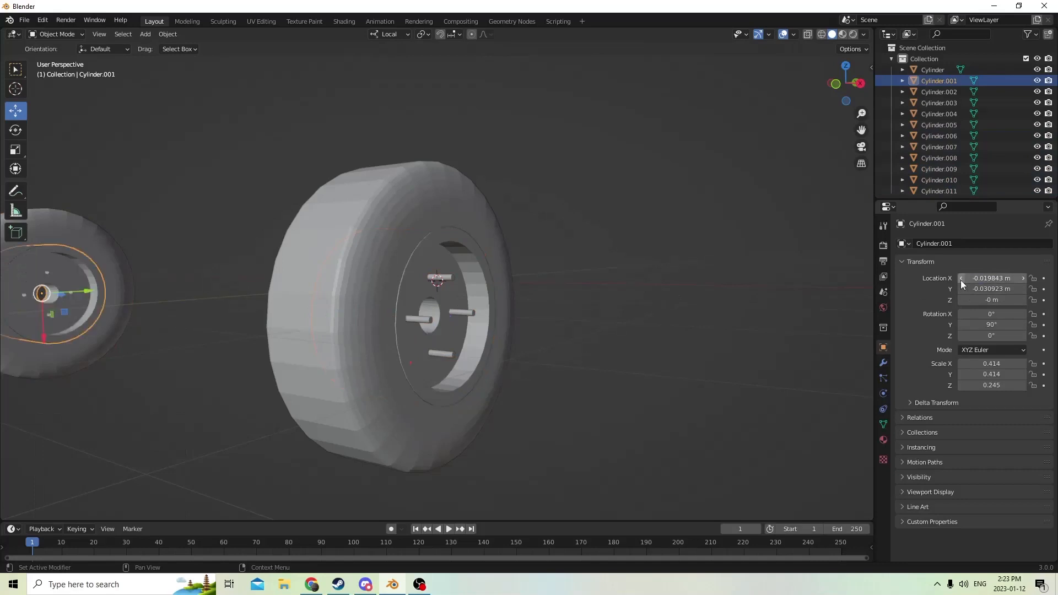
Select the upper pin in the original wheel and set its Location X to -0.020248 m
middle_drag(525, 272, 484, 284)
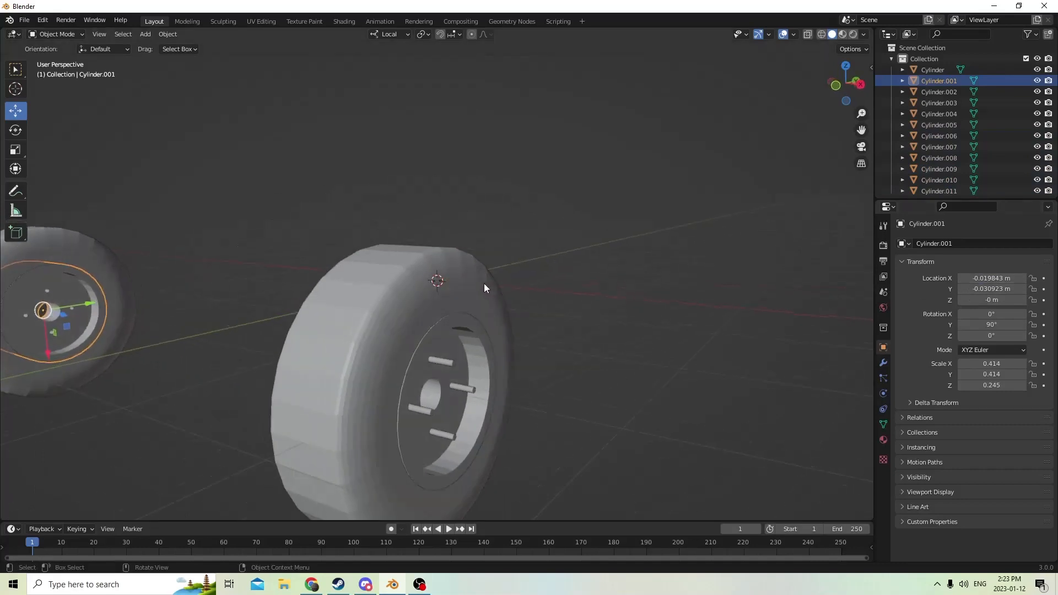
click(445, 361)
middle_drag(467, 336, 462, 319)
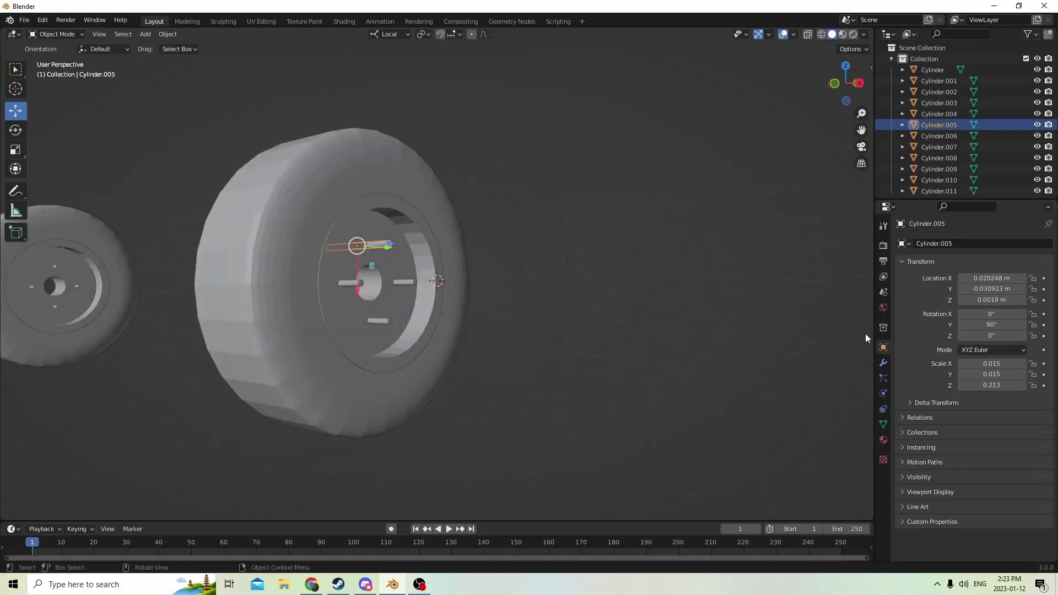
click(964, 279)
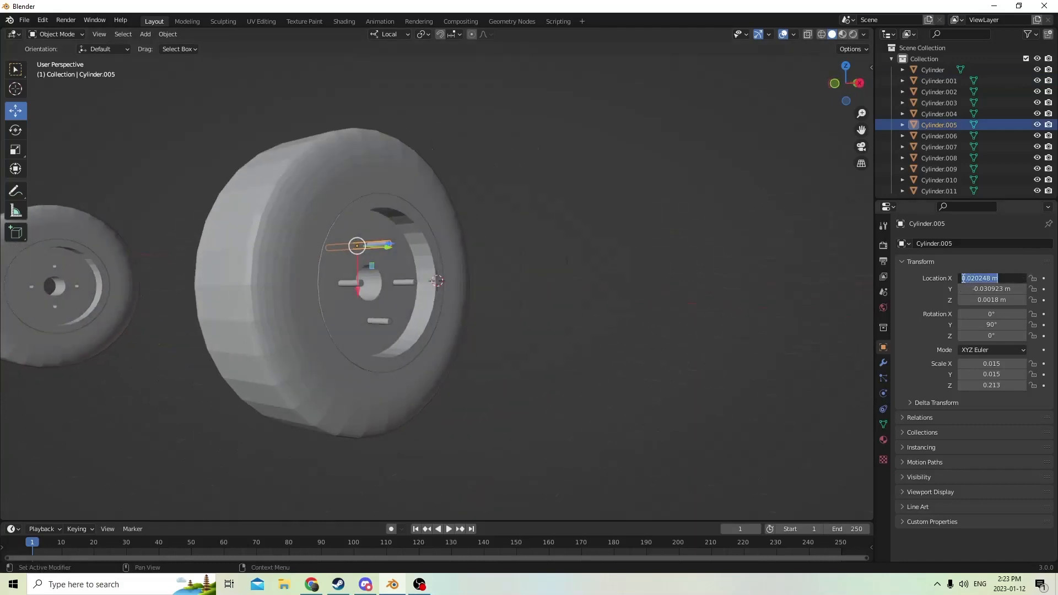
key(Home)
text(-)
key(Return)
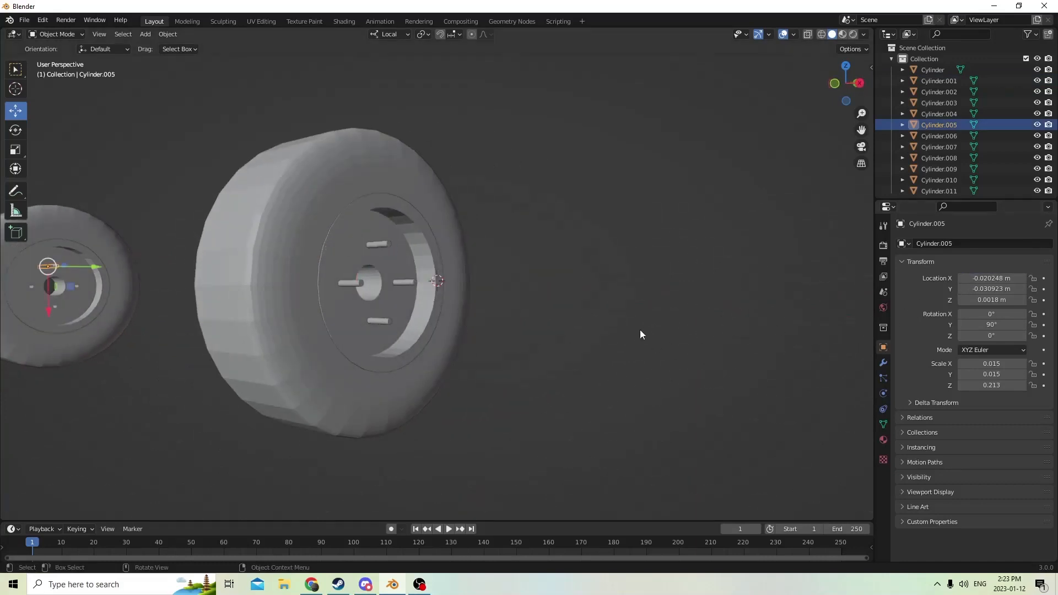
Set the Location X of the pin on the hub's +Y side to -0.020248 m
click(402, 281)
click(965, 281)
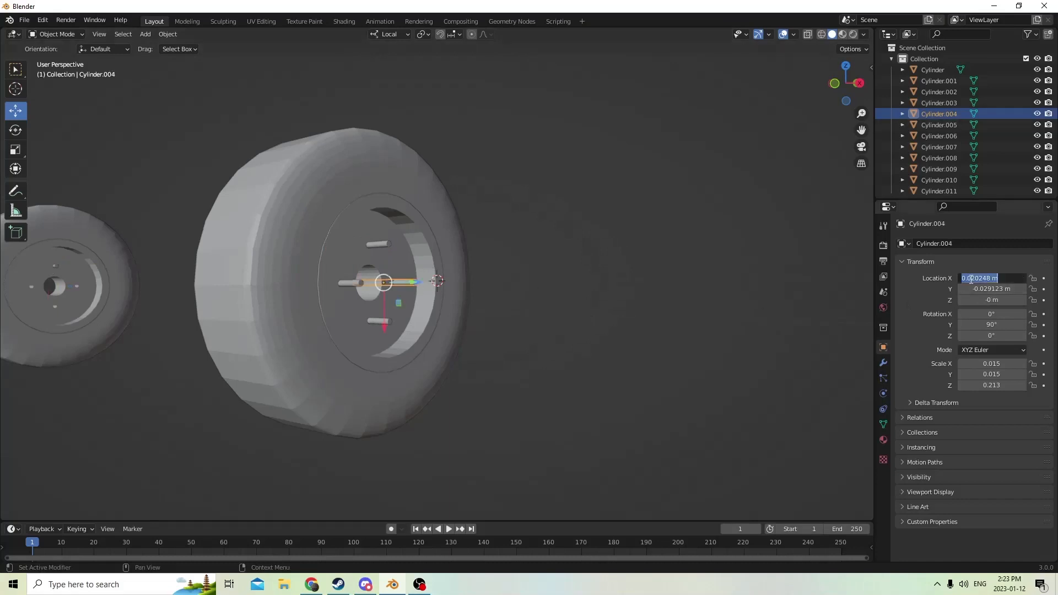
key(Home)
text(-)
key(Return)
Select the lower pin in the hub and set its Location X to -0.020248 m
click(374, 317)
middle_drag(376, 317, 672, 305)
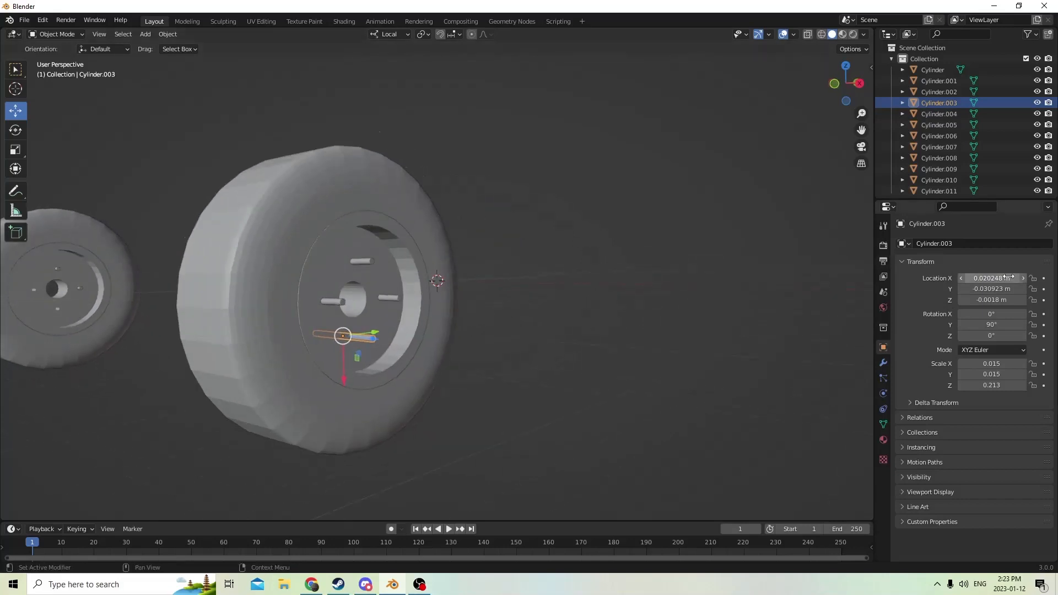
click(962, 278)
click(963, 278)
text(-)
key(Return)
key(minus)
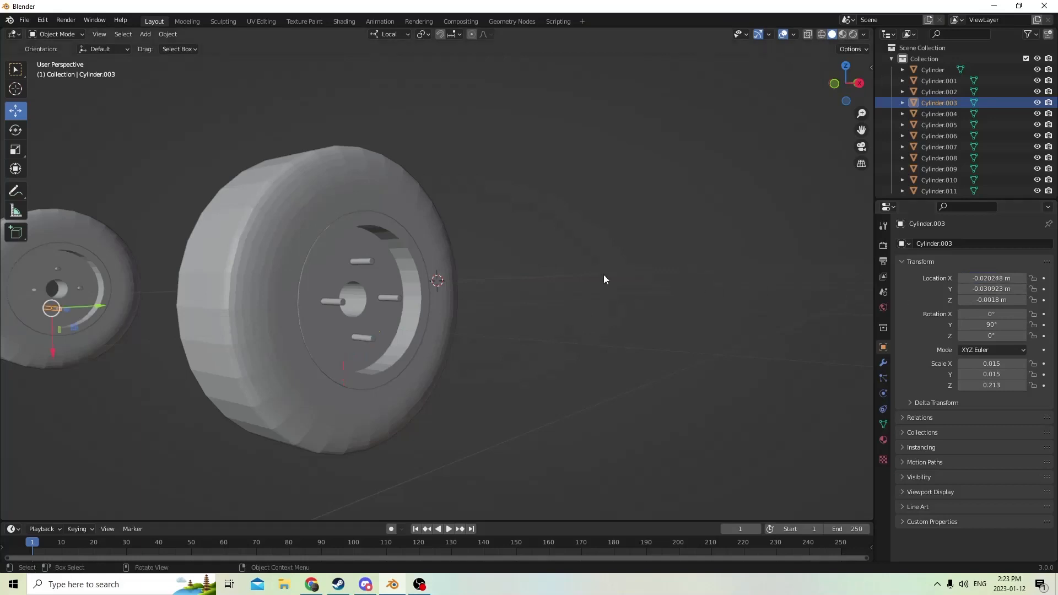
Send a copy of the last pin, on the hub's -Y side, to Location X -0.020248 m
click(325, 300)
scroll(341, 298, up, 1)
scroll(369, 302, down, 1)
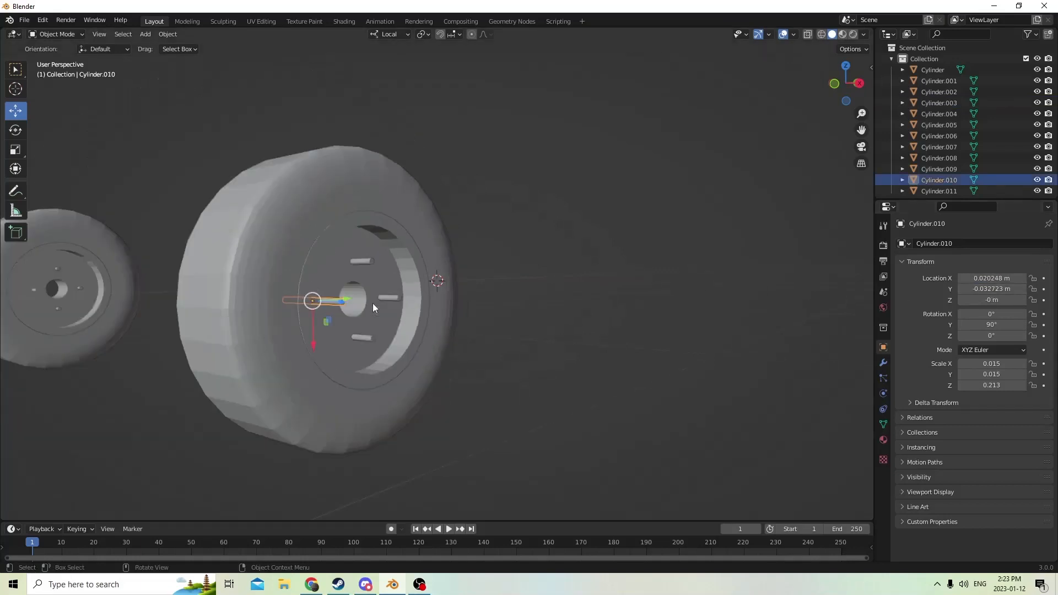
mouse_move(372, 303)
middle_down()
mouse_move(395, 312)
mouse_move(392, 301)
middle_up()
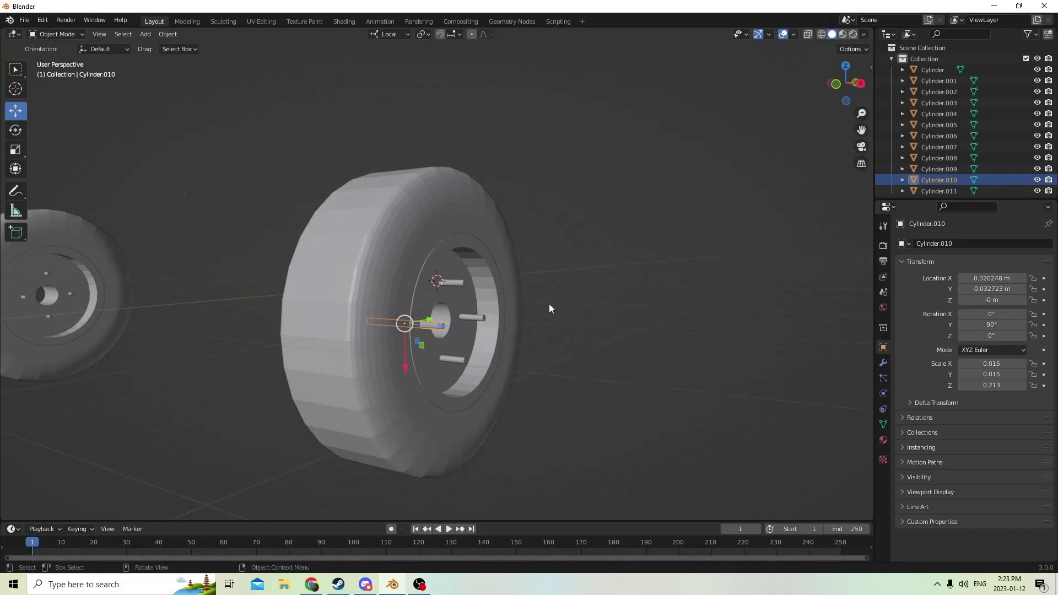
click(969, 278)
click(961, 280)
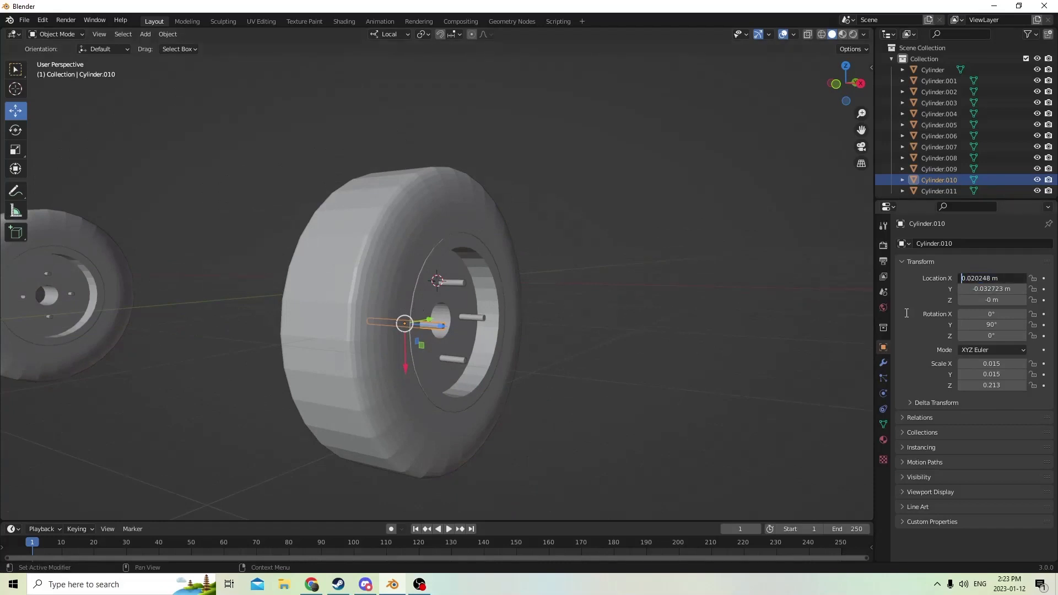
text(-)
key(Return)
Add a 0.02 m mesh cube at the world origin
scroll(534, 307, down, 2)
middle_drag(533, 302, 633, 350)
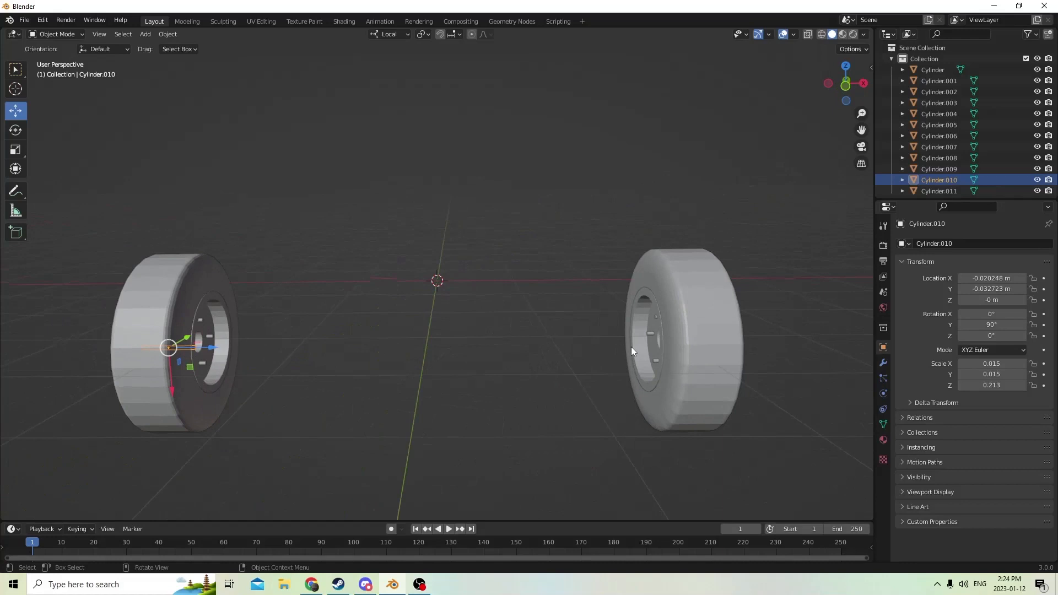
middle_drag(582, 346, 691, 305)
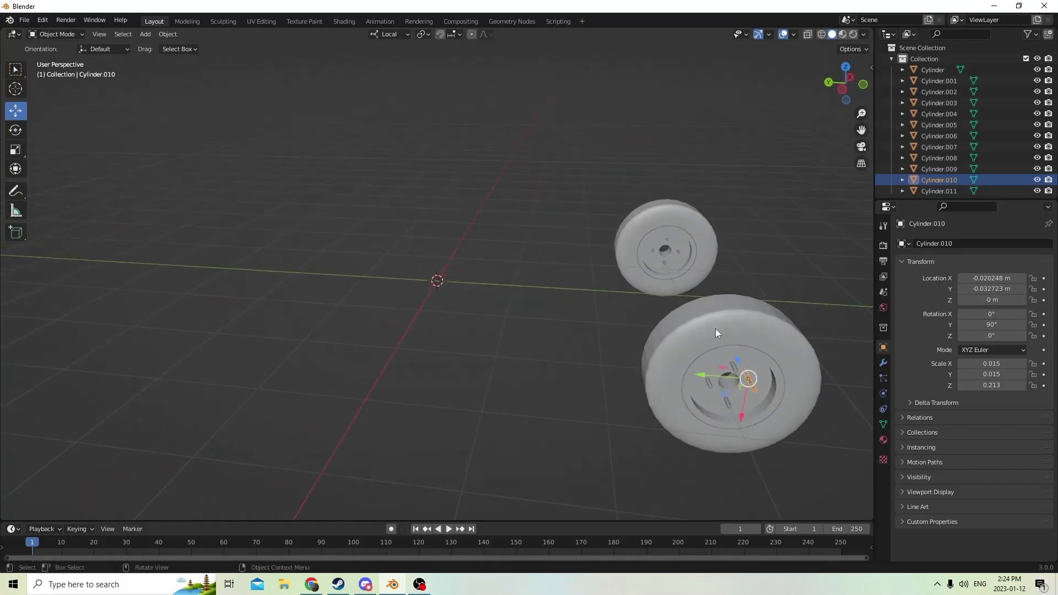
middle_drag(728, 353, 653, 337)
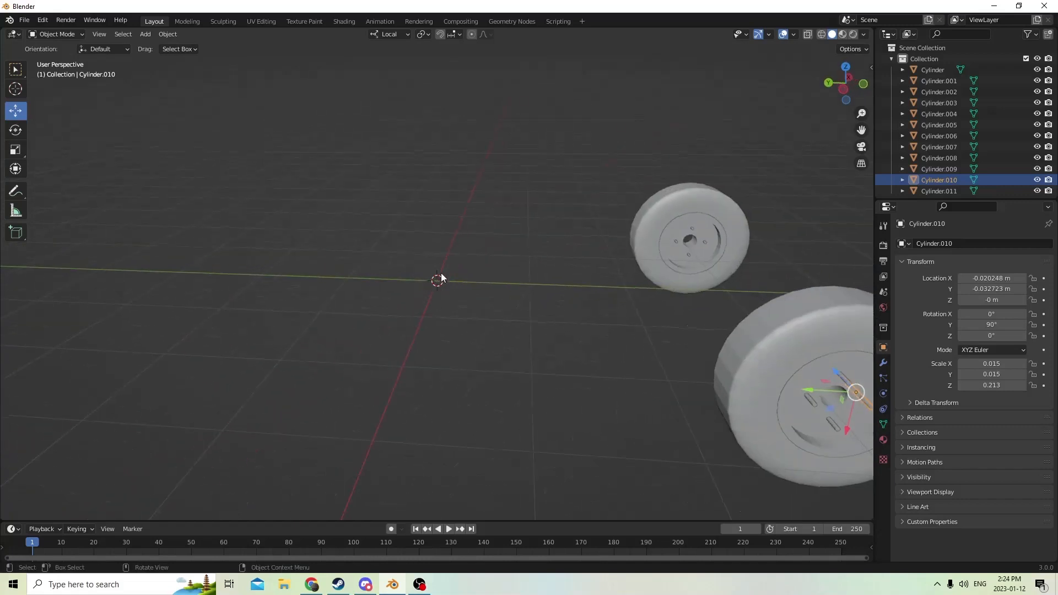
middle_drag(403, 215, 277, 268)
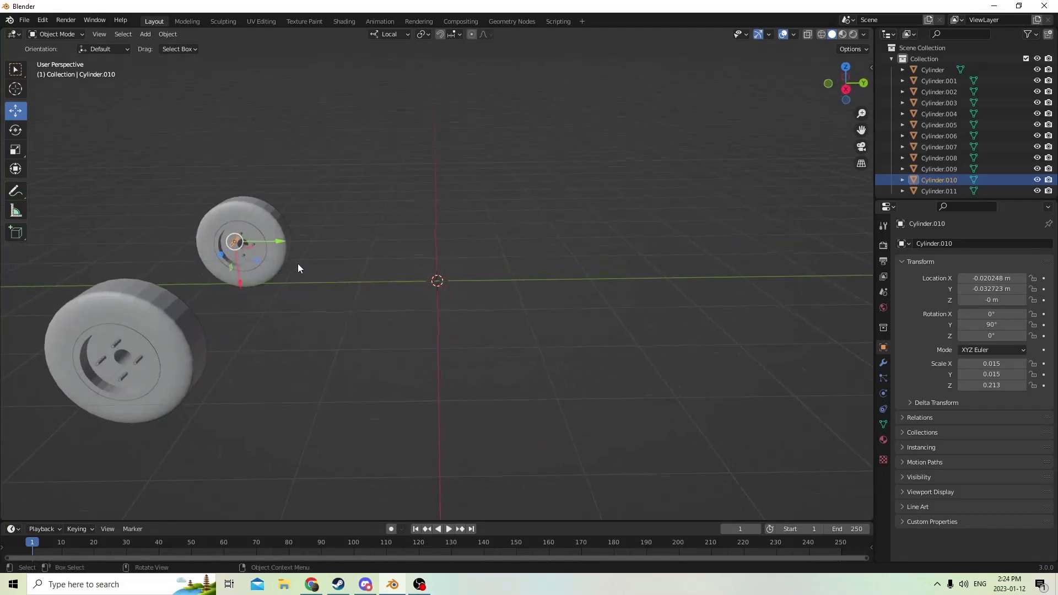
key(shift+a)
mouse_move(293, 263)
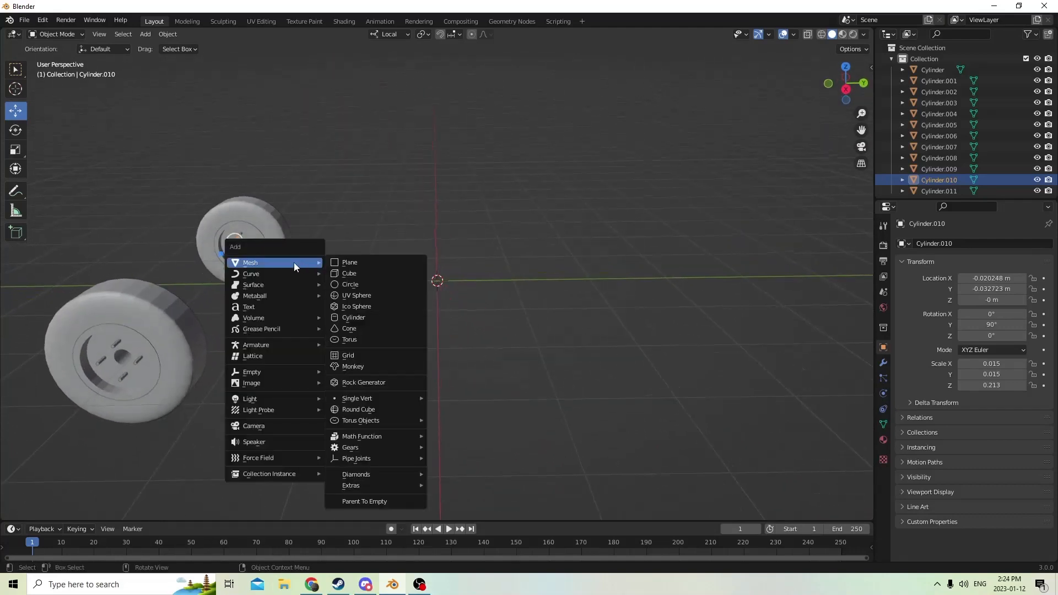
click(349, 274)
middle_drag(329, 271, 383, 267)
scroll(436, 263, up, 4)
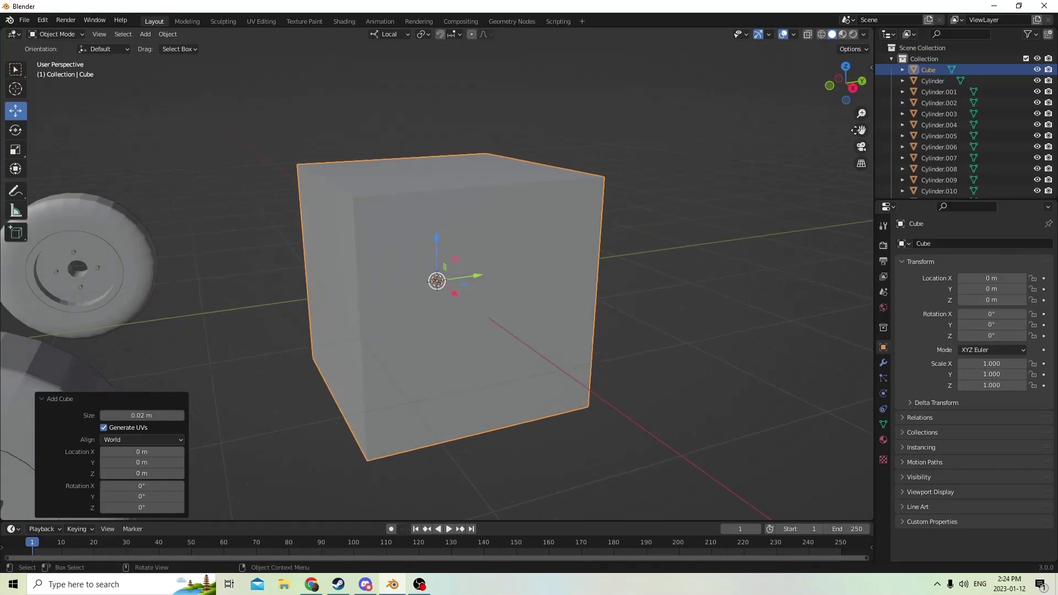
Examine the new cube's size and position relative to the two wheels from several angles
drag(861, 131, 979, 76)
scroll(673, 203, down, 2)
middle_drag(609, 216, 600, 261)
scroll(574, 215, up, 2)
scroll(574, 215, up, 1)
scroll(539, 225, down, 2)
scroll(513, 240, up, 2)
scroll(514, 242, down, 2)
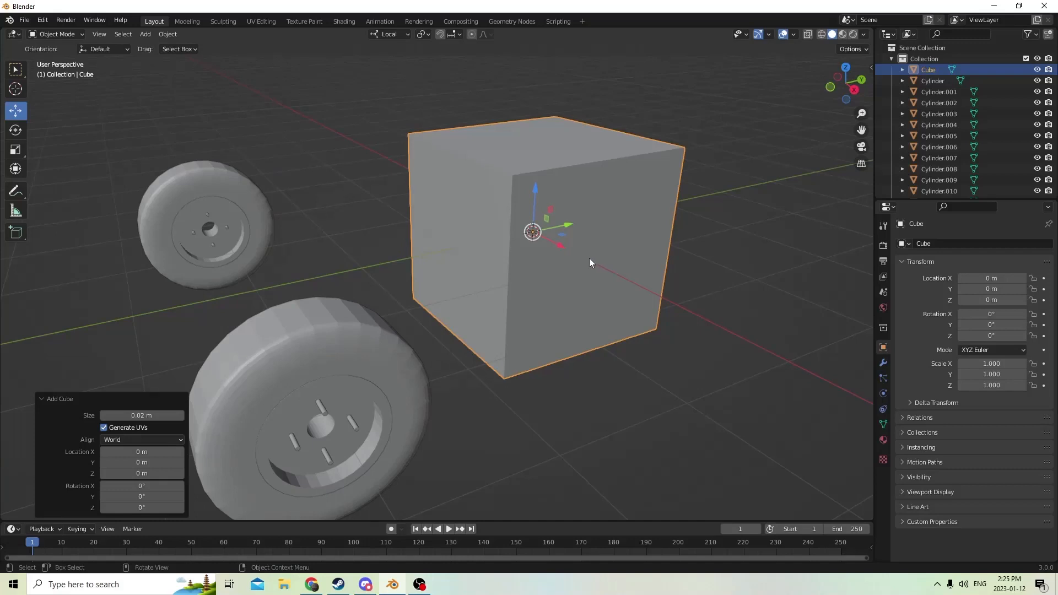
middle_drag(590, 258, 648, 246)
scroll(595, 256, up, 2)
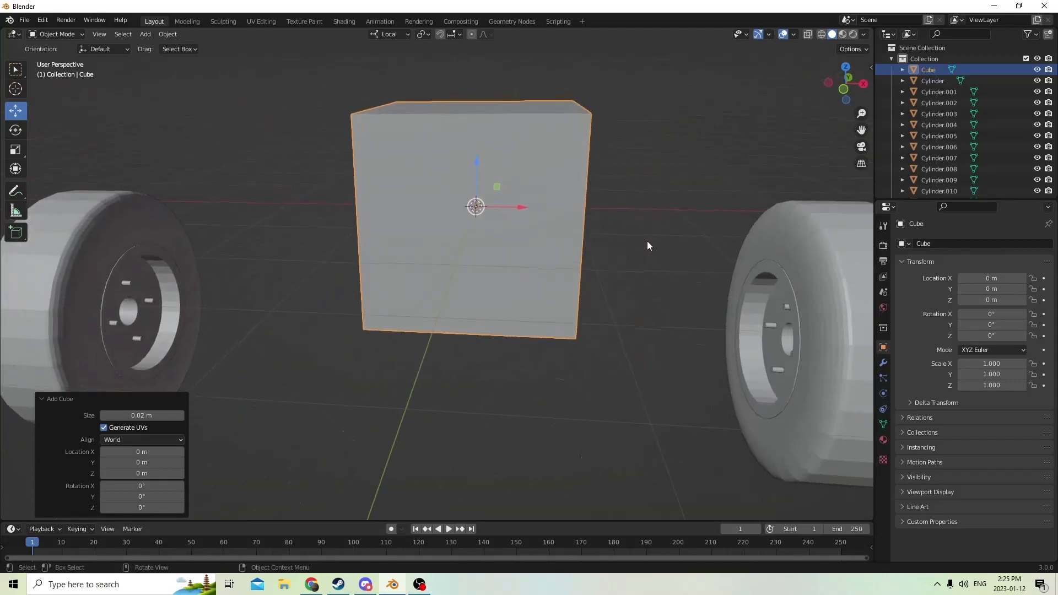
middle_drag(577, 241, 582, 248)
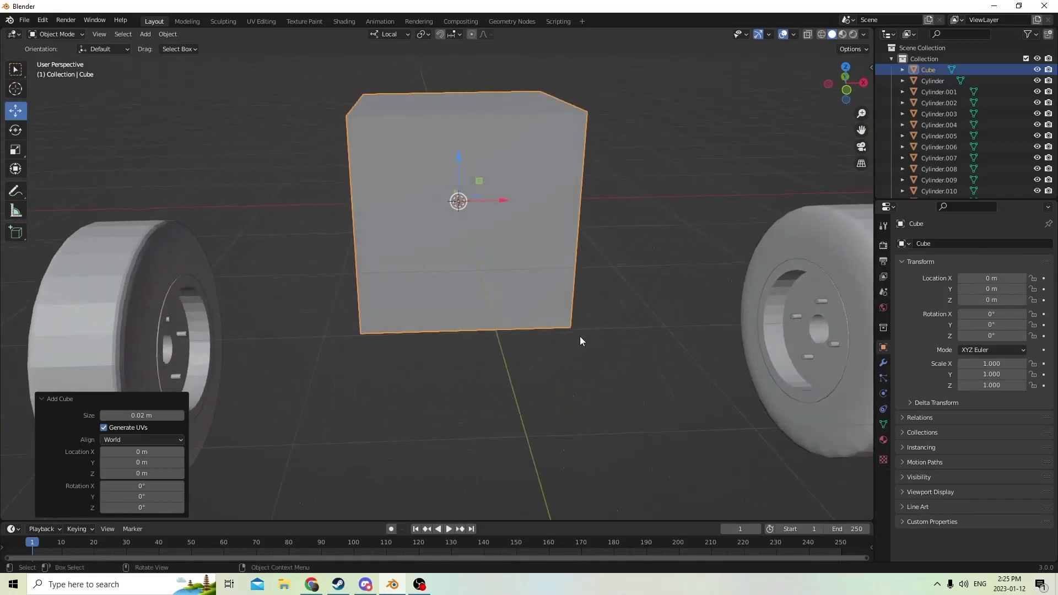